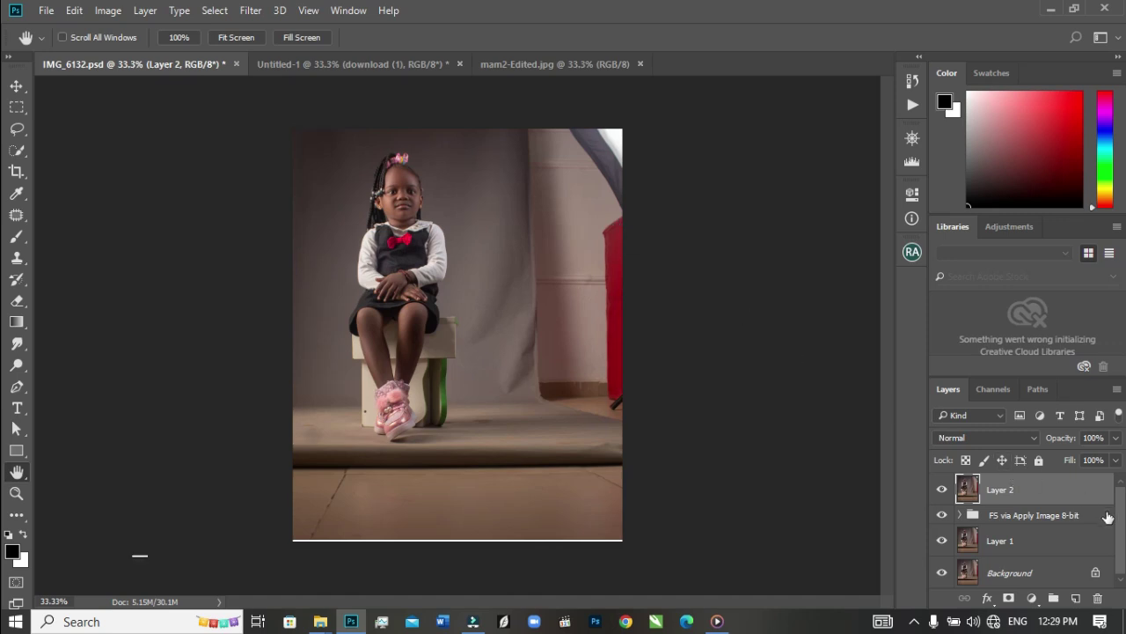
# Delete Layer 2, stamp all visible layers into a new top layer, and duplicate that stamped layer.
pyautogui.click(1047, 519)
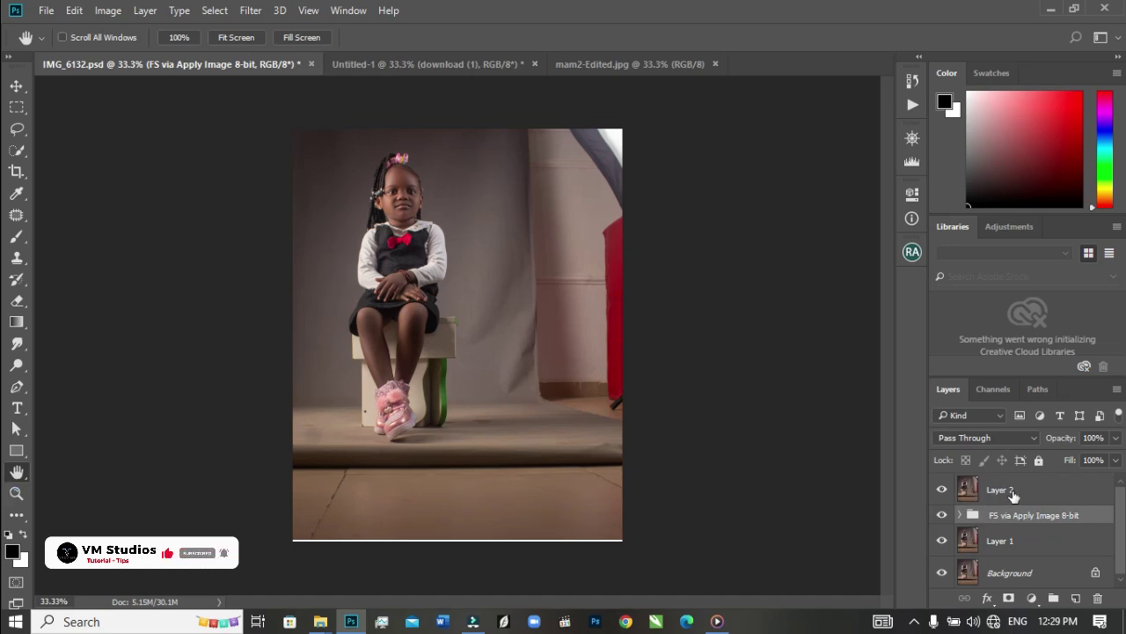
pyautogui.moveTo(1016, 489); pyautogui.dragTo(1097, 598)
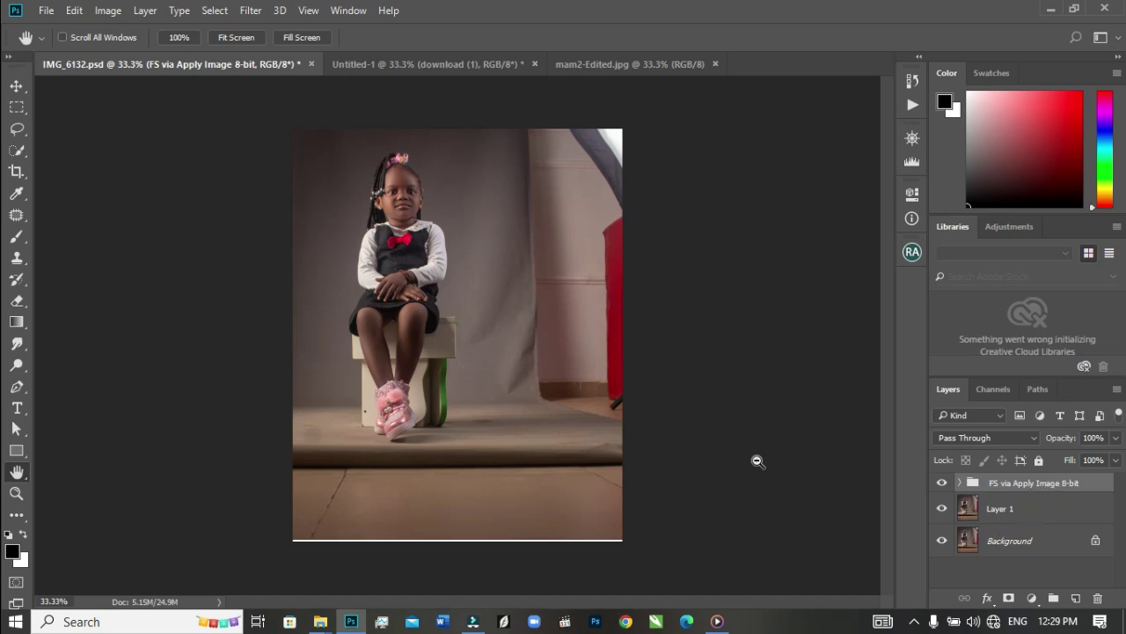
pyautogui.hotkey('ctrl', 'shift', 'alt', 'e')
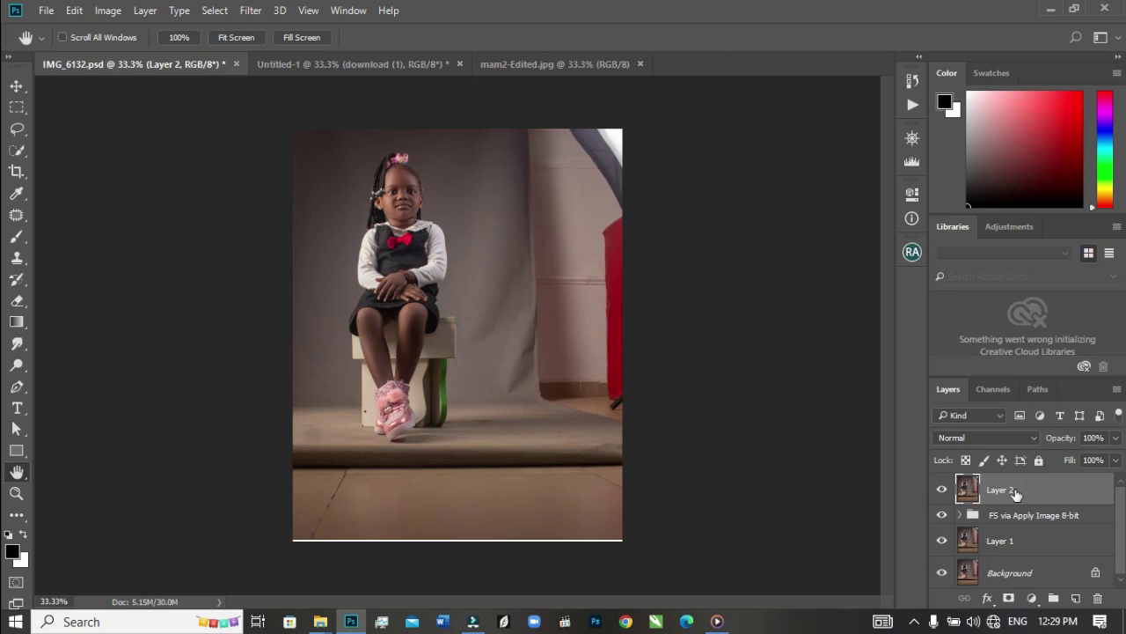
pyautogui.hotkey('ctrl', 'j')
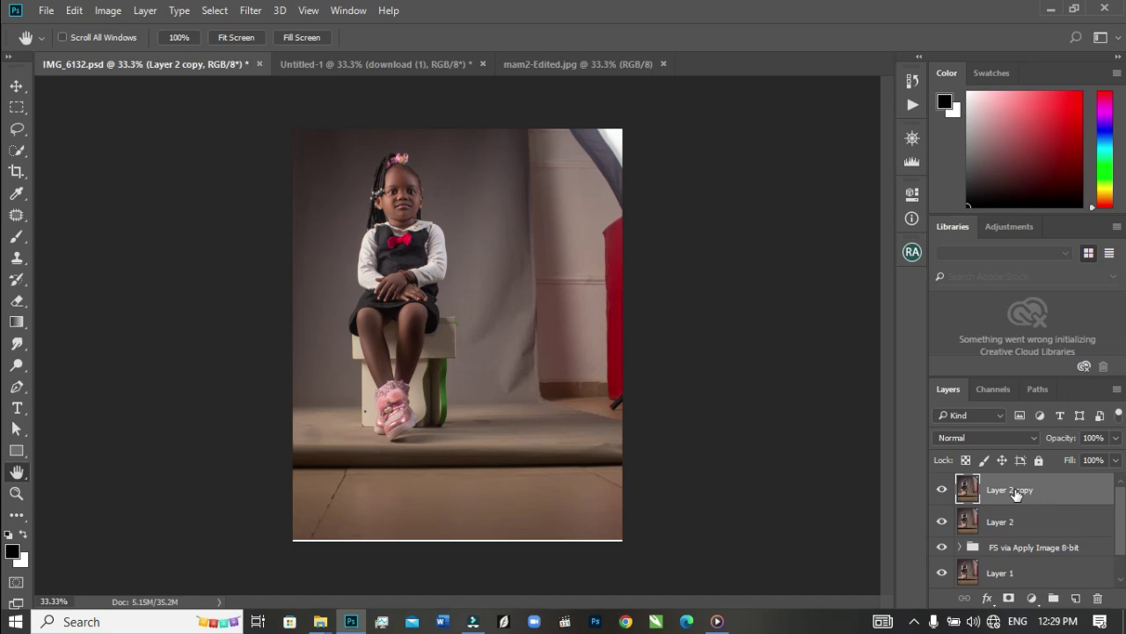
pyautogui.click(17, 150)
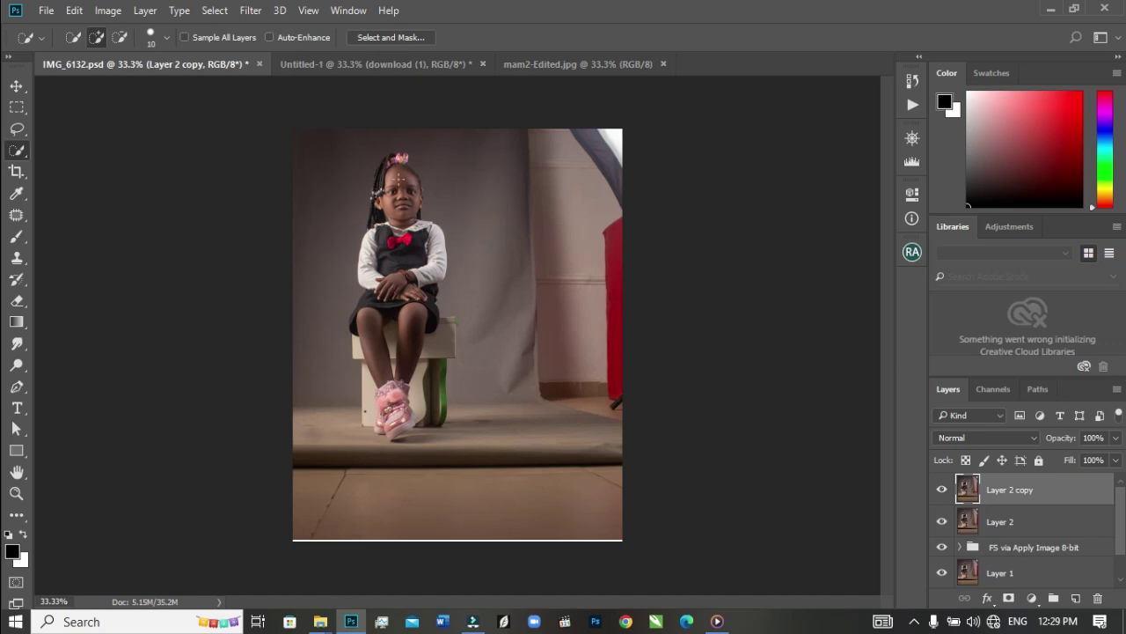
pyautogui.press(']')
pyautogui.press(']')
pyautogui.press(']')
pyautogui.press(']')
pyautogui.press(']')
pyautogui.press(']')
pyautogui.press(']')
pyautogui.moveTo(396, 167)
pyautogui.mouseDown()
pyautogui.moveTo(384, 244)
pyautogui.moveTo(400, 251)
pyautogui.moveTo(418, 230)
pyautogui.moveTo(431, 238)
pyautogui.moveTo(433, 261)
pyautogui.moveTo(418, 282)
pyautogui.moveTo(391, 289)
pyautogui.moveTo(390, 255)
pyautogui.mouseUp()
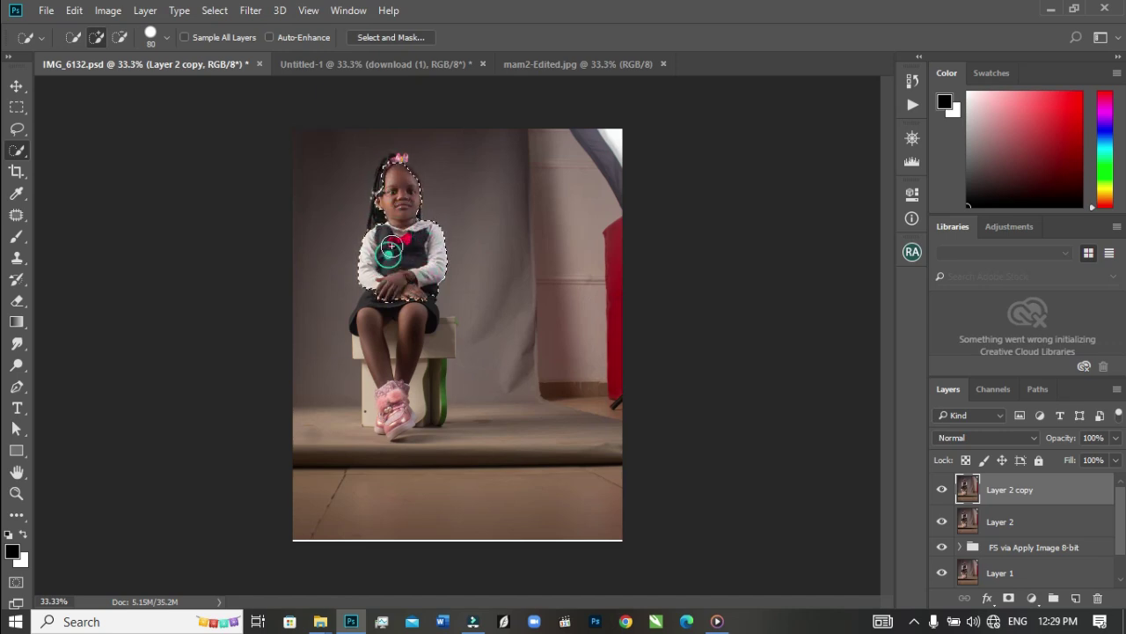
pyautogui.click(393, 177)
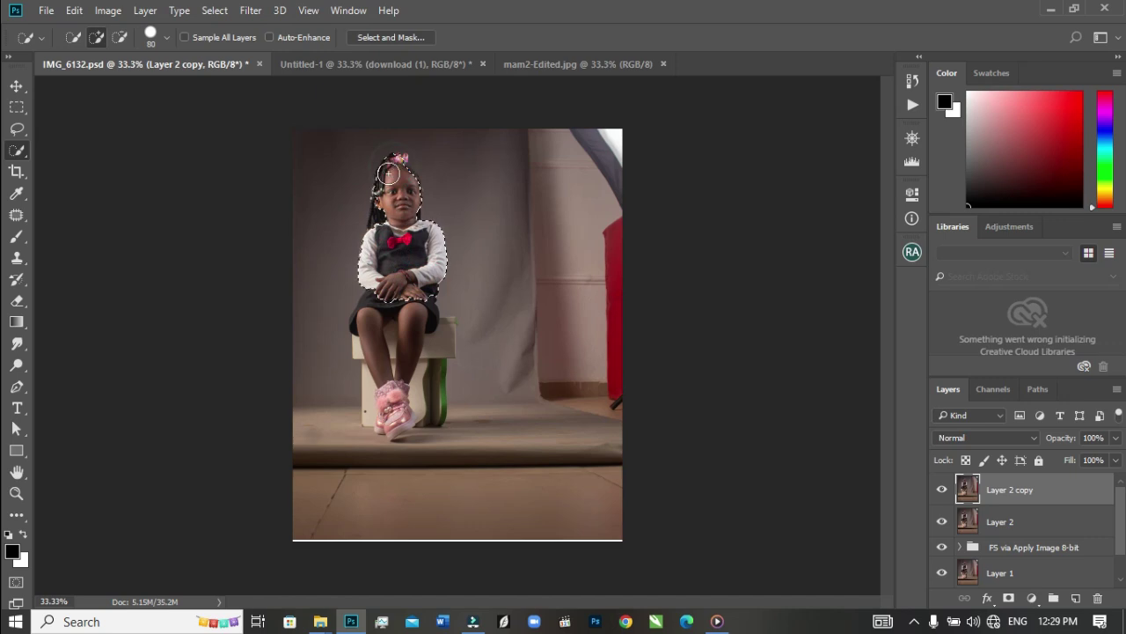
pyautogui.moveTo(387, 180)
pyautogui.mouseDown()
pyautogui.moveTo(379, 216)
pyautogui.moveTo(396, 202)
pyautogui.mouseUp()
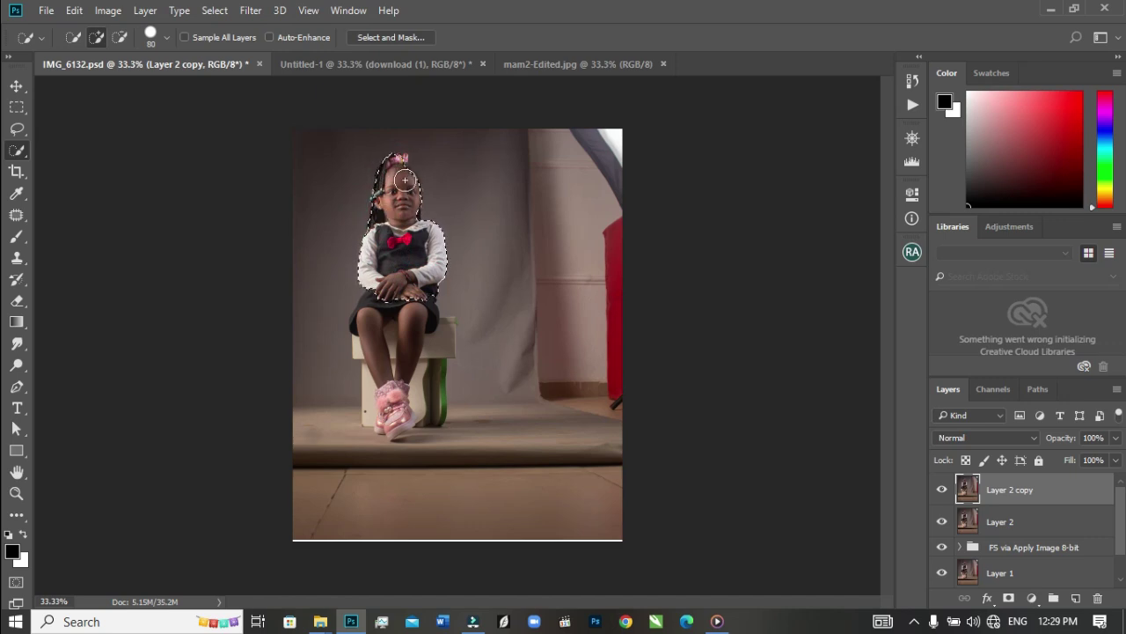
pyautogui.hotkey('ctrl', 'd')
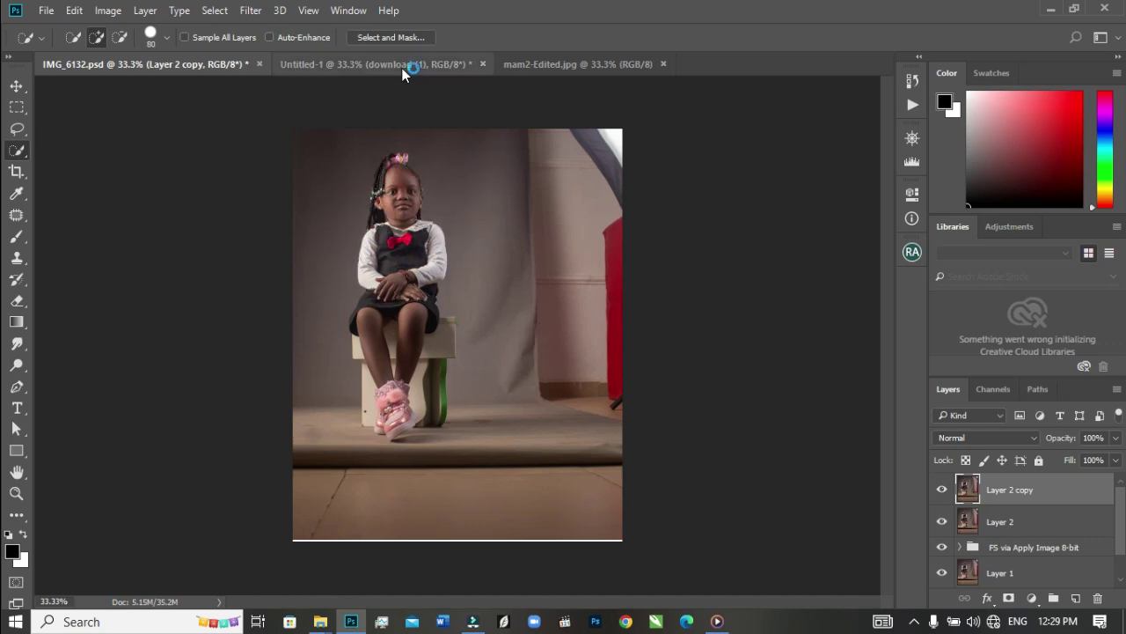
# Load the saved selection "trim" as a new selection and turn it into a layer mask on Layer 2 copy.
pyautogui.click(215, 11)
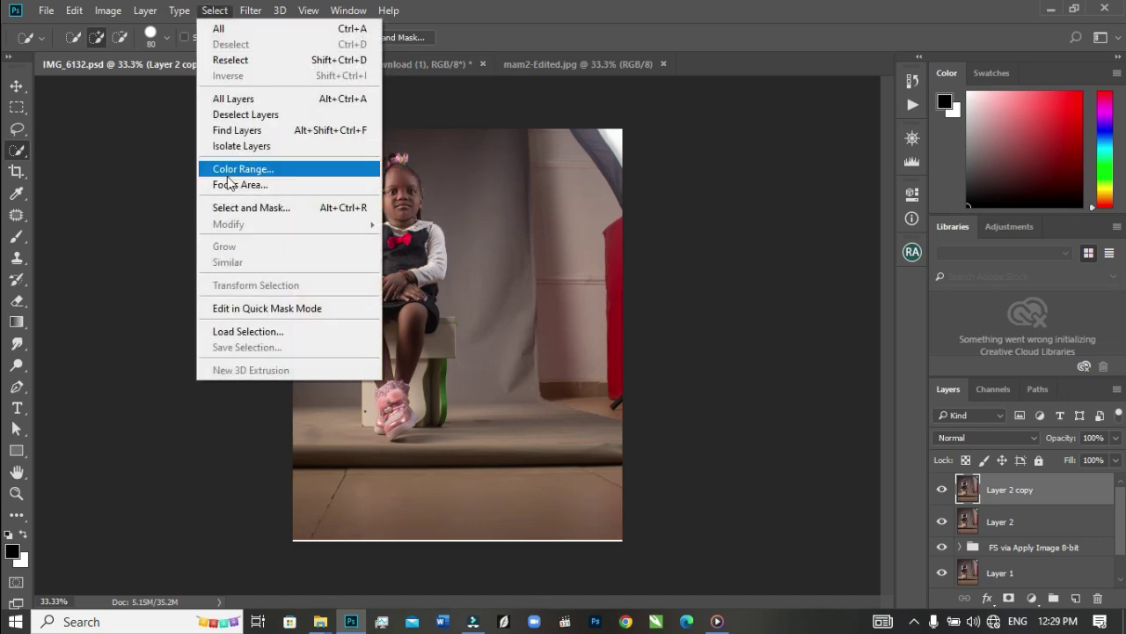
pyautogui.click(249, 331)
pyautogui.click(544, 197)
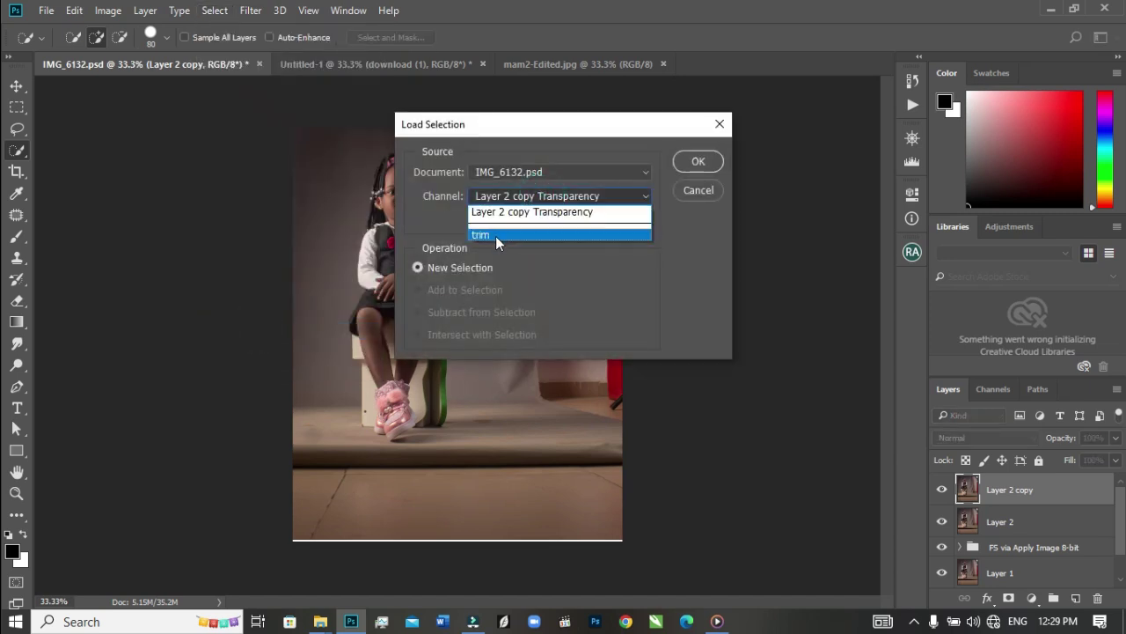
pyautogui.click(494, 232)
pyautogui.click(692, 168)
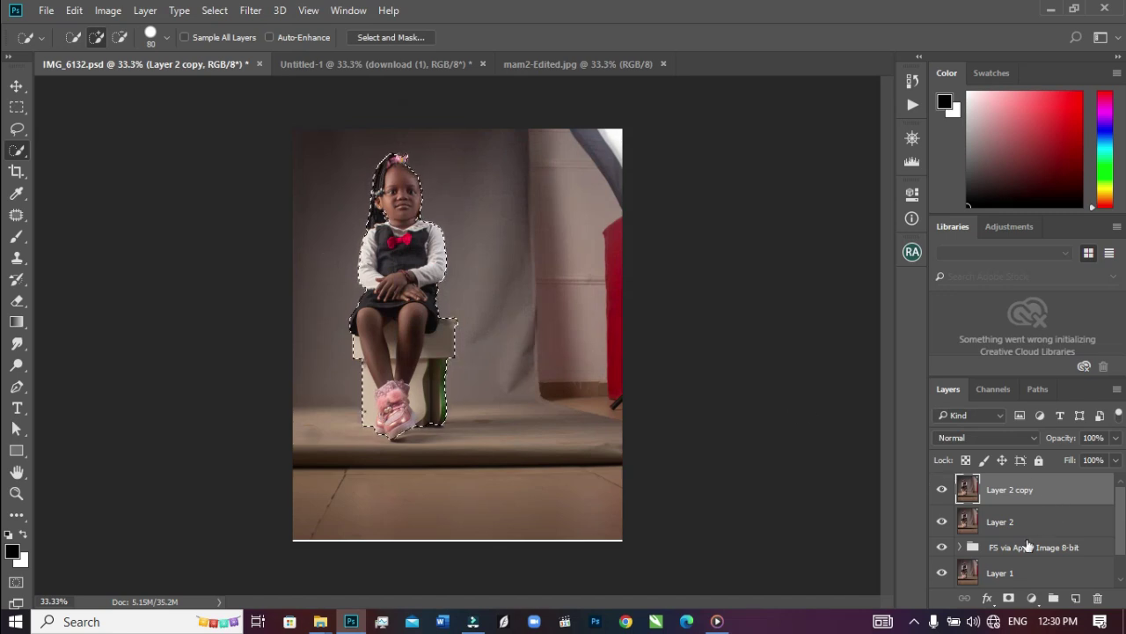
pyautogui.click(1009, 598)
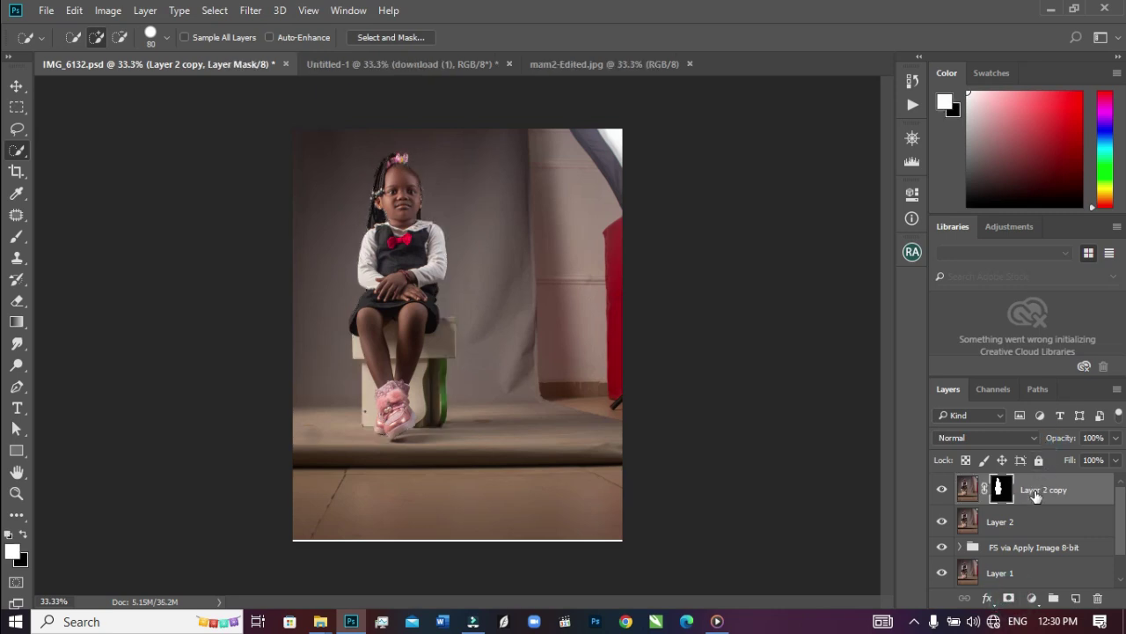
# Rename the masked layer as subject and Layer 2 beneath it as Background.
pyautogui.click(1035, 494)
pyautogui.doubleClick(1042, 491)
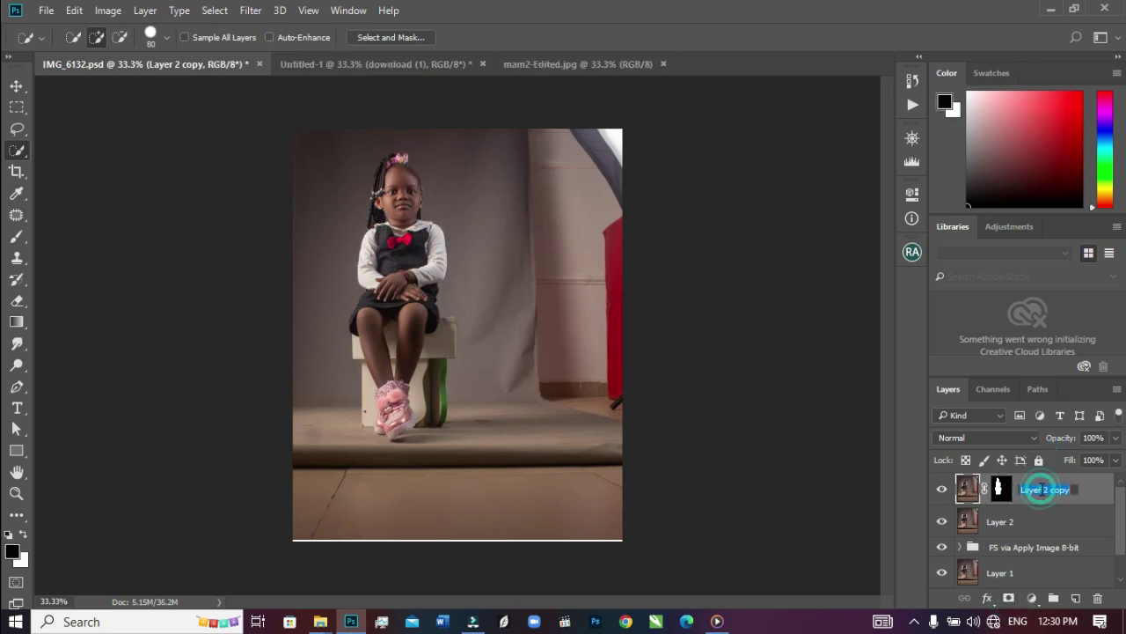
pyautogui.write('subject')
pyautogui.press('Return')
pyautogui.click(1002, 523)
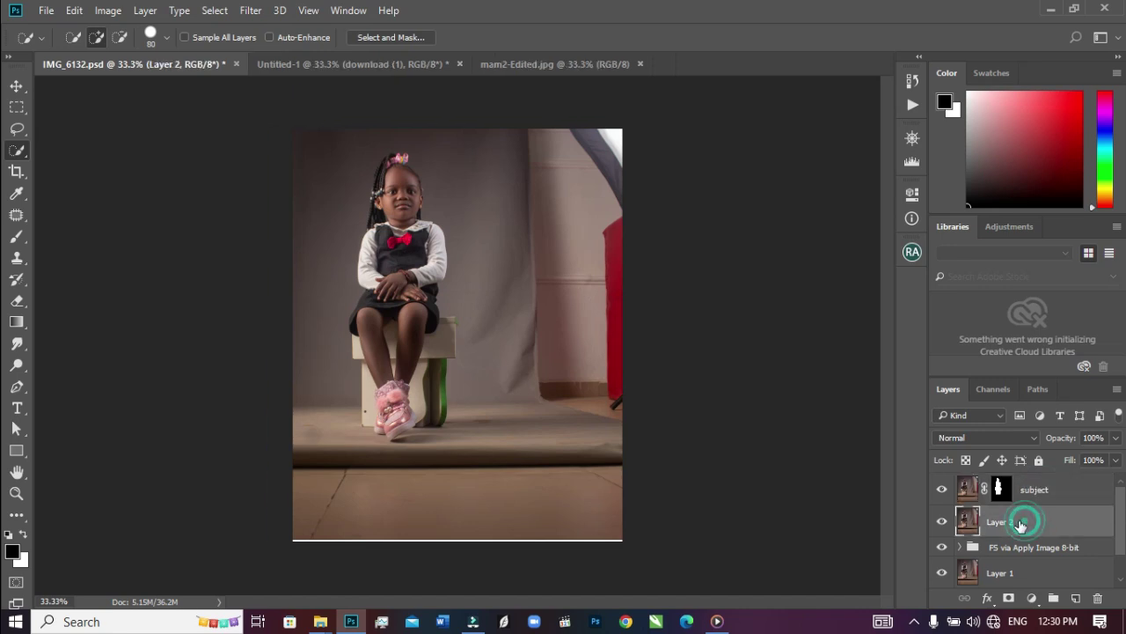
pyautogui.doubleClick(1001, 523)
pyautogui.write('Background')
pyautogui.press('Return')
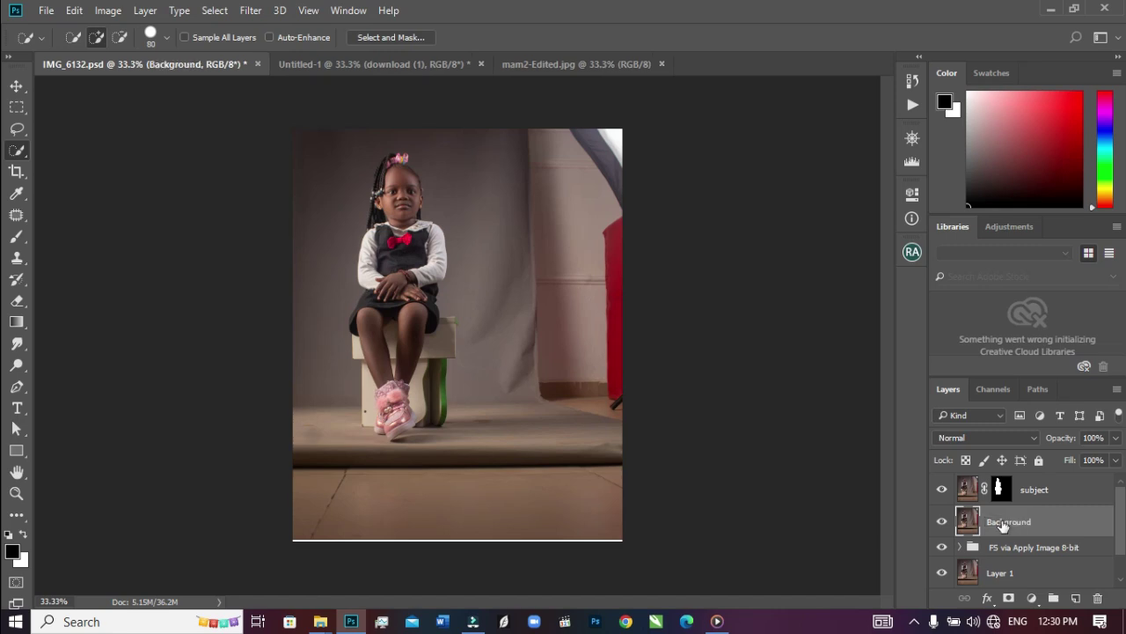
# Load the subject layer's mask as a selection and fill it with Content-Aware on the renamed Background layer.
pyautogui.click(941, 489)
pyautogui.click(940, 491)
pyautogui.moveTo(1039, 519); pyautogui.dragTo(1001, 486)
pyautogui.keyDown('ctrl'); pyautogui.click(1002, 490); pyautogui.keyUp('ctrl')
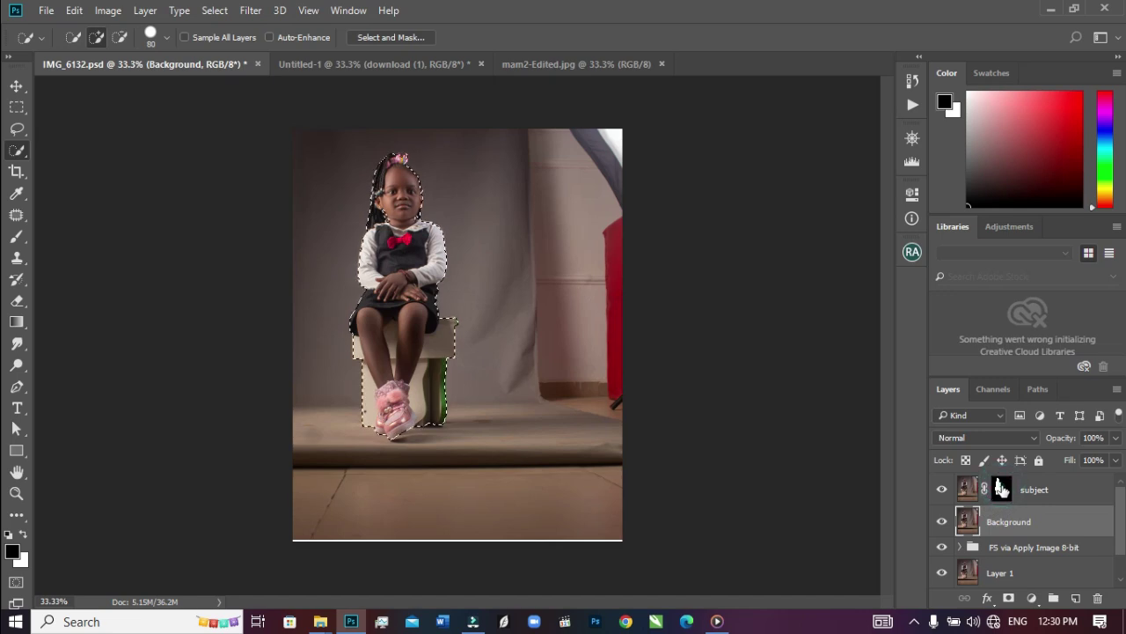
pyautogui.rightClick(424, 231)
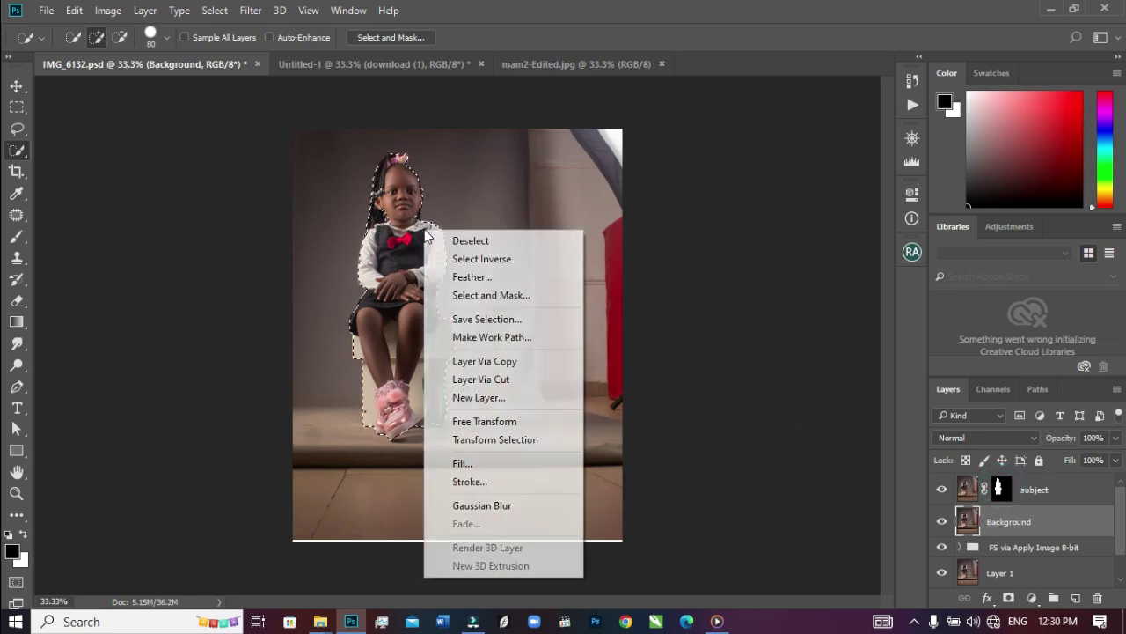
pyautogui.click(497, 468)
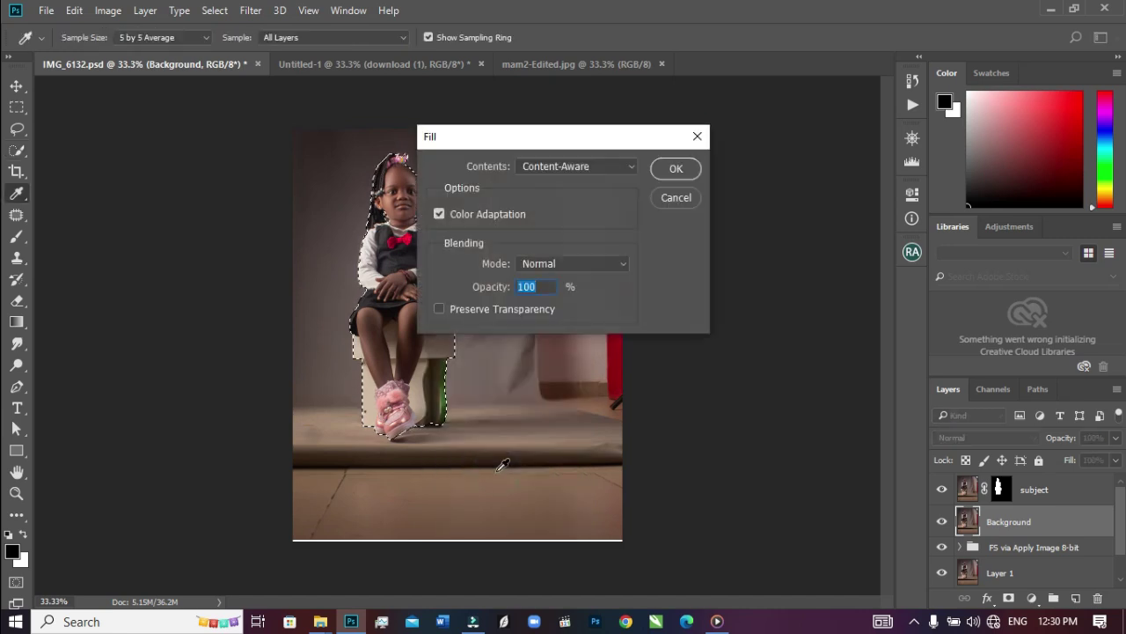
pyautogui.click(594, 168)
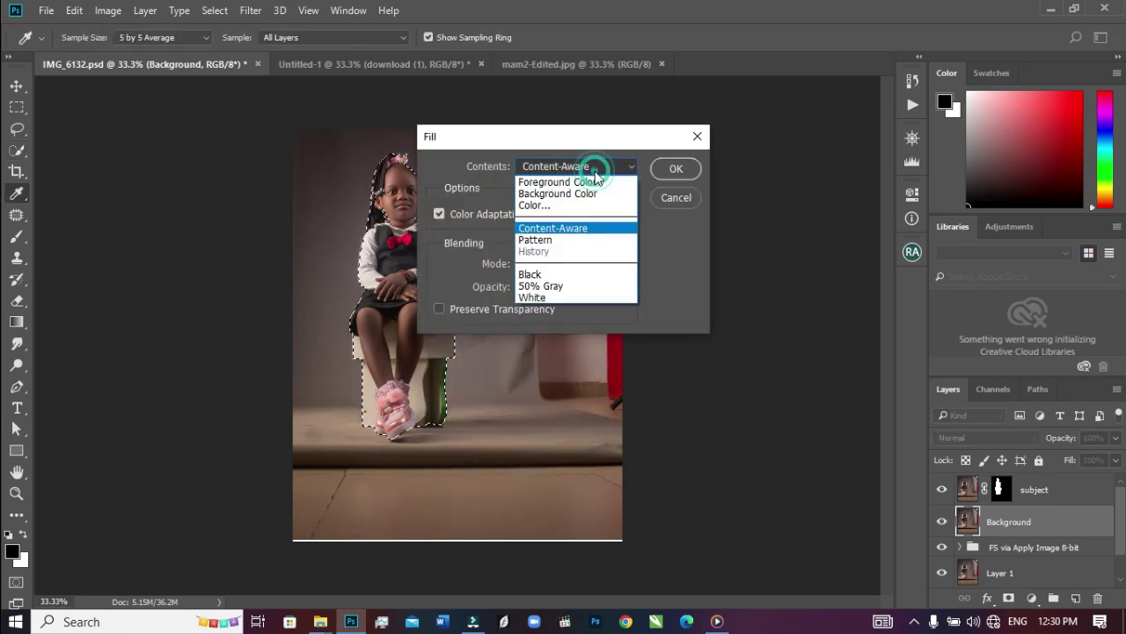
pyautogui.click(581, 228)
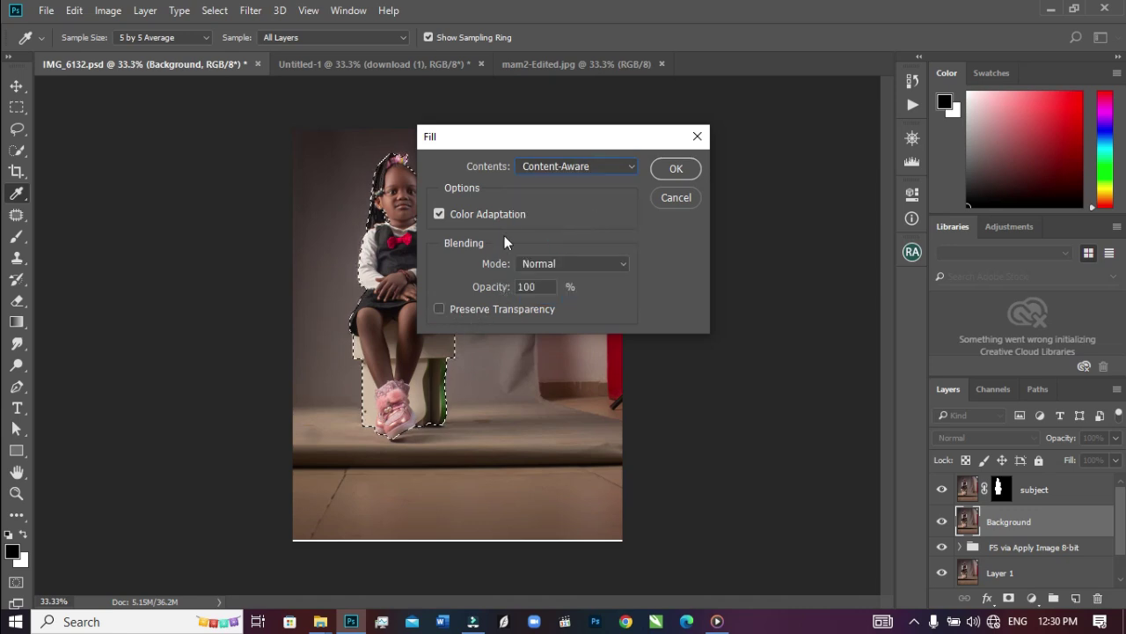
pyautogui.click(685, 171)
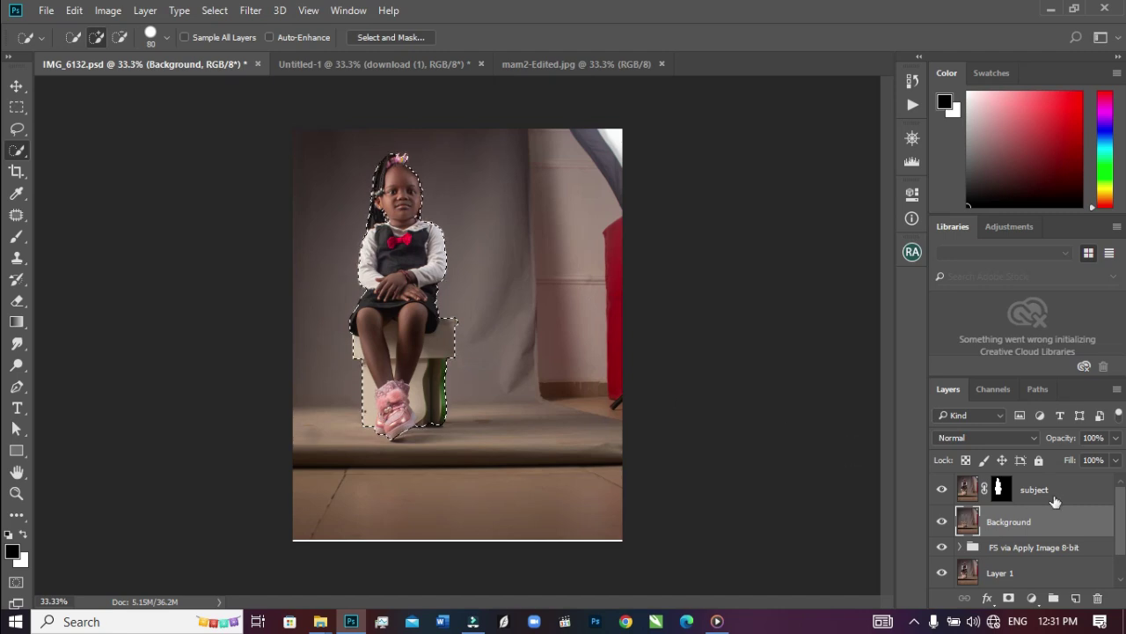
# Deselect and check the filled background with the subject layer temporarily hidden.
pyautogui.click(941, 490)
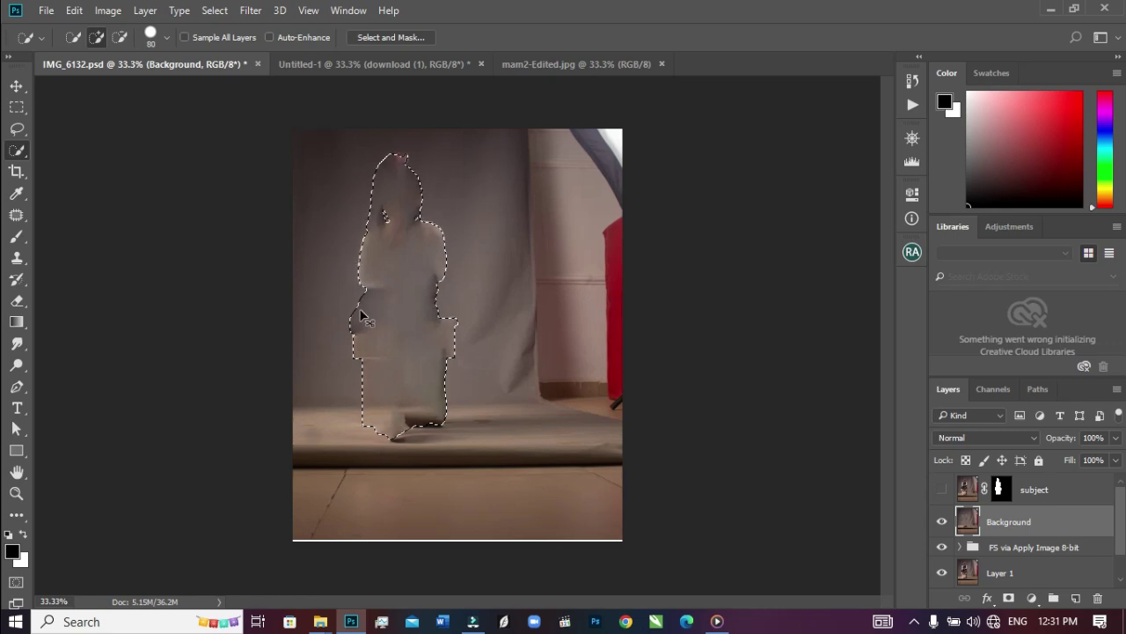
pyautogui.hotkey('ctrl', 'd')
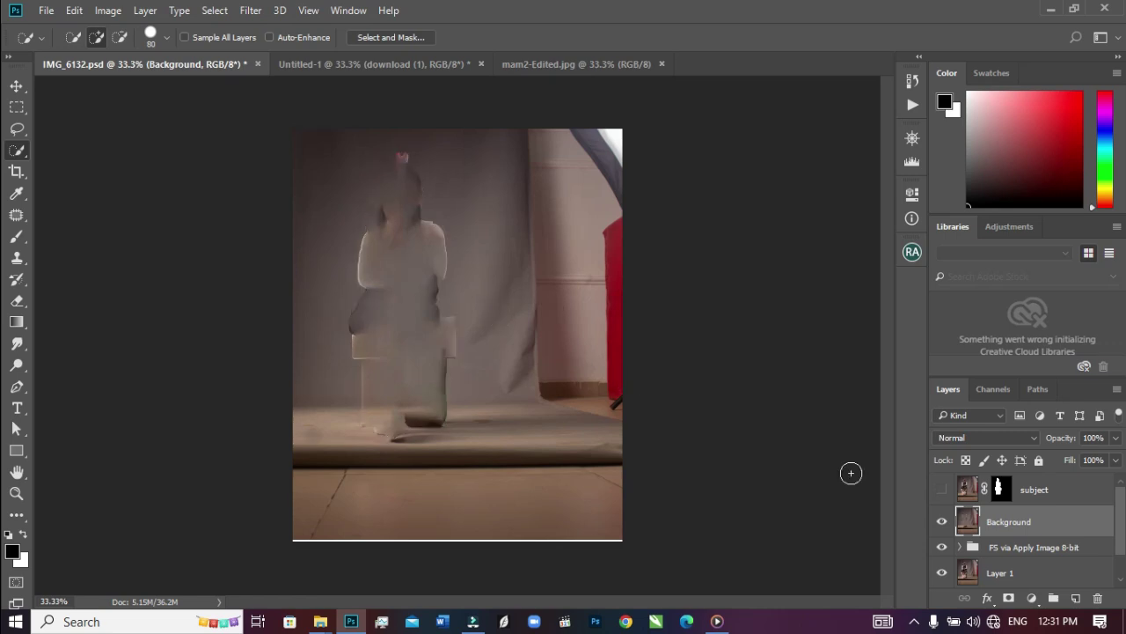
pyautogui.click(941, 491)
pyautogui.click(1061, 498)
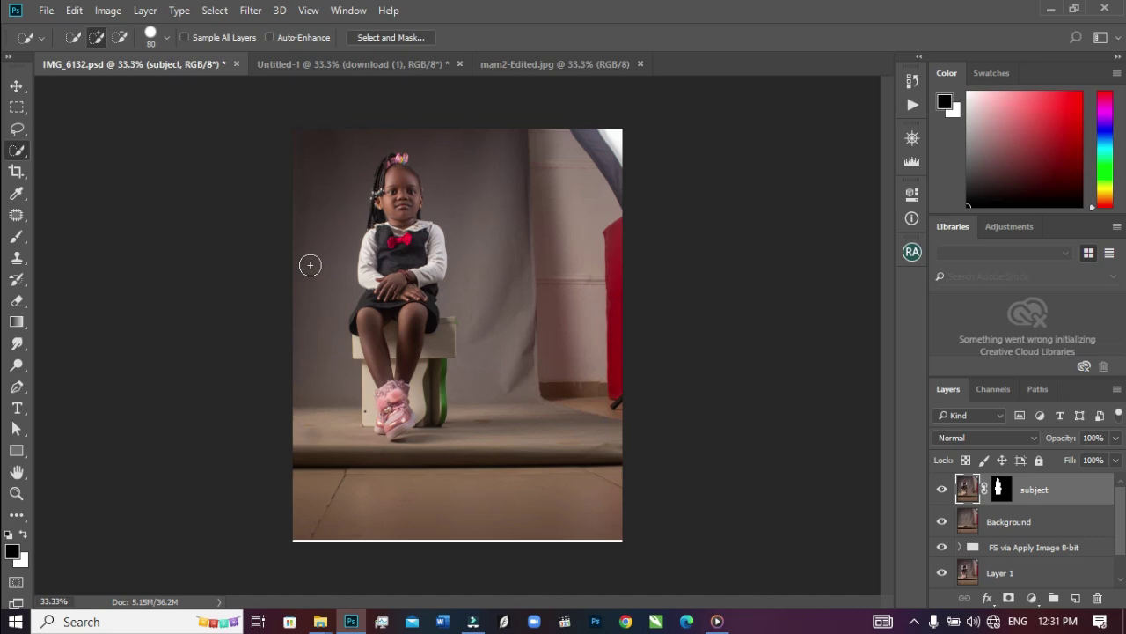
# Duplicate the filled Background layer beneath the subject layer.
pyautogui.click(1014, 522)
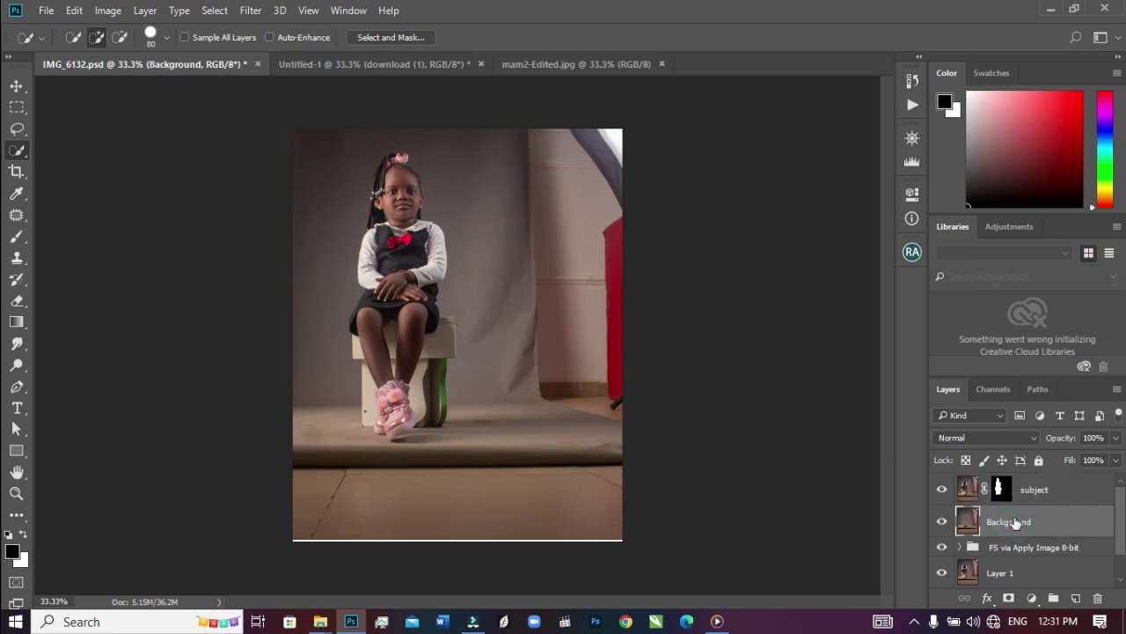
pyautogui.hotkey('ctrl', 'j')
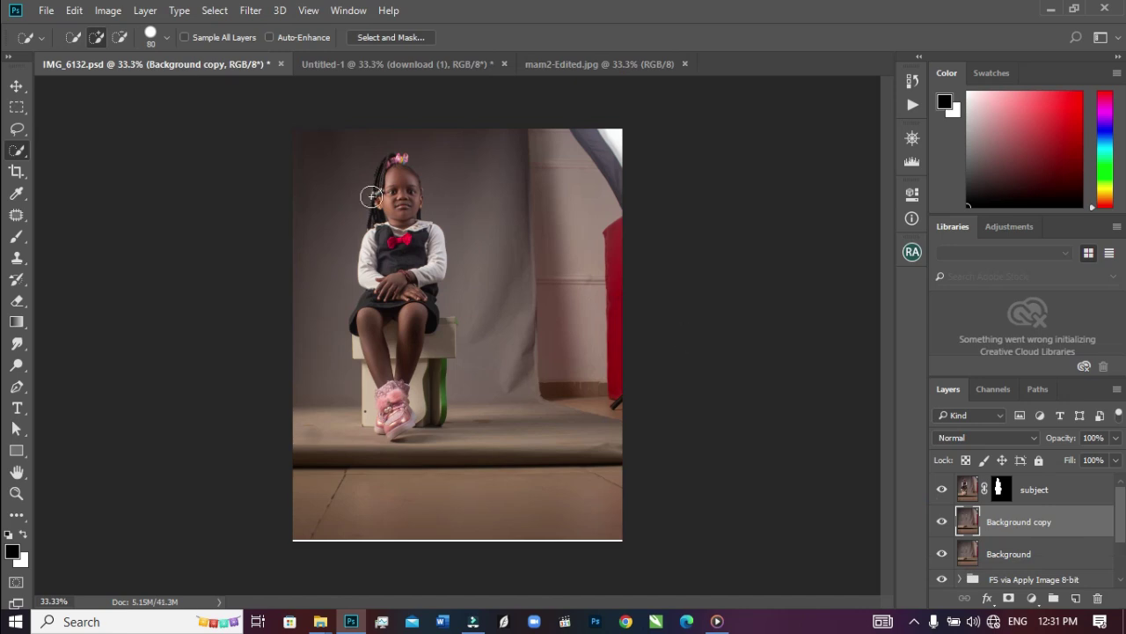
pyautogui.click(16, 130)
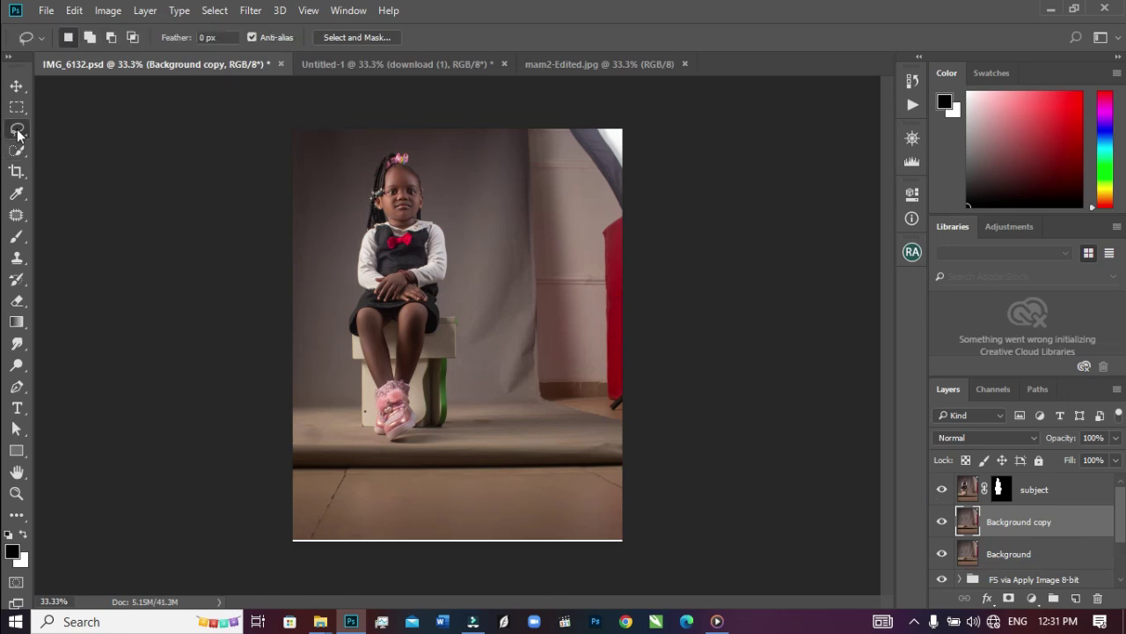
# Crop at 4 x 5 in, extending the canvas above and left of the photo while trimming its right and bottom edges.
pyautogui.click(17, 178)
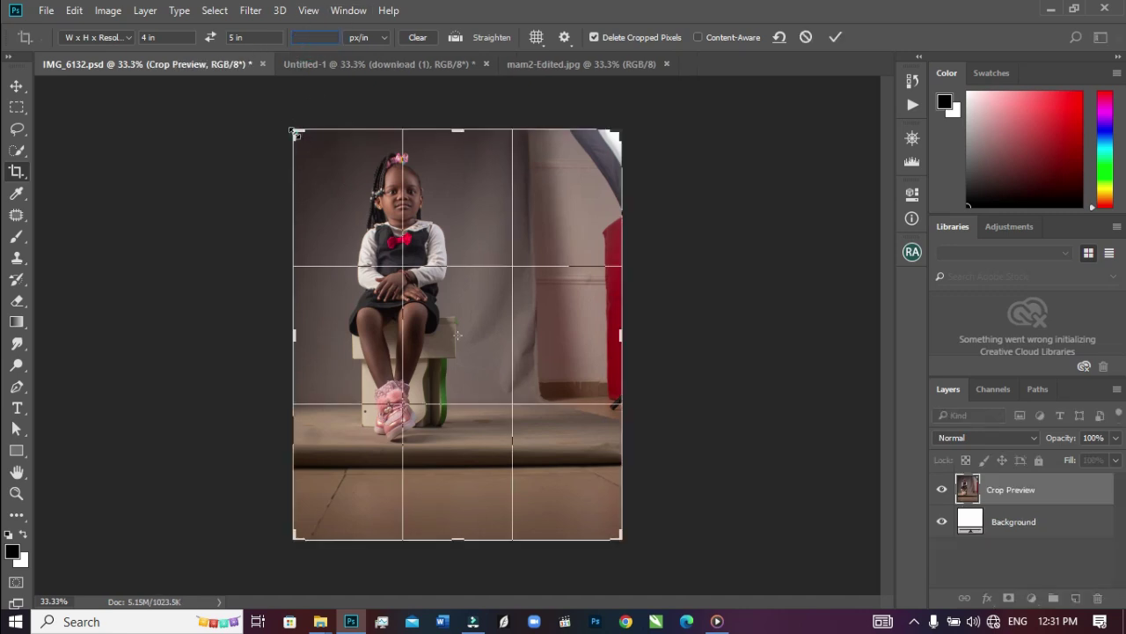
pyautogui.moveTo(296, 132); pyautogui.dragTo(283, 115)
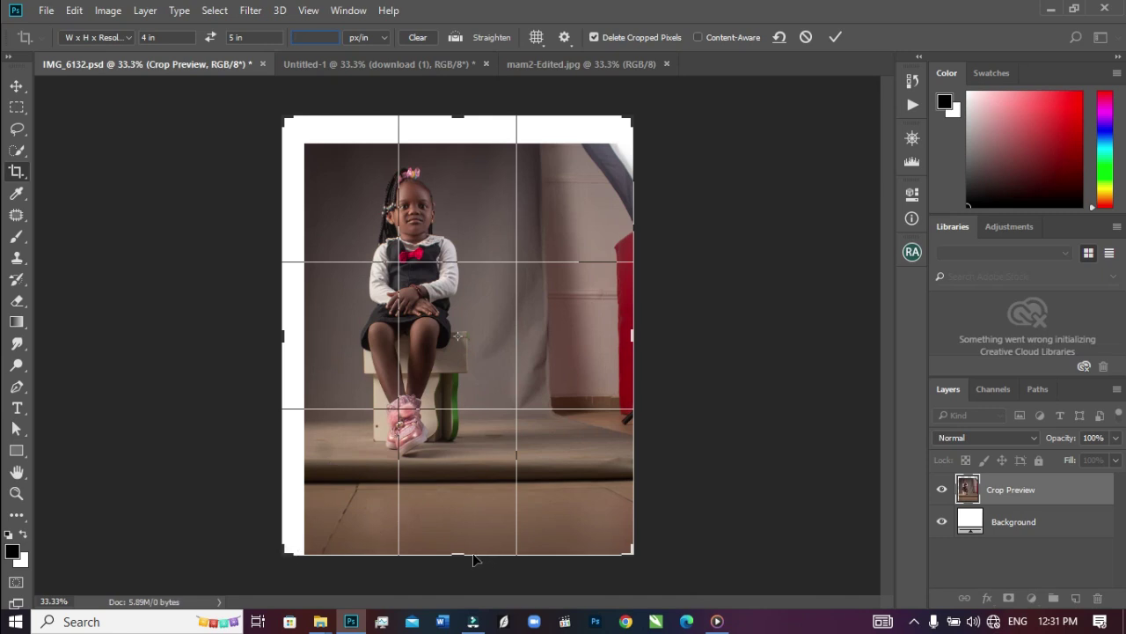
pyautogui.moveTo(459, 555); pyautogui.dragTo(460, 514)
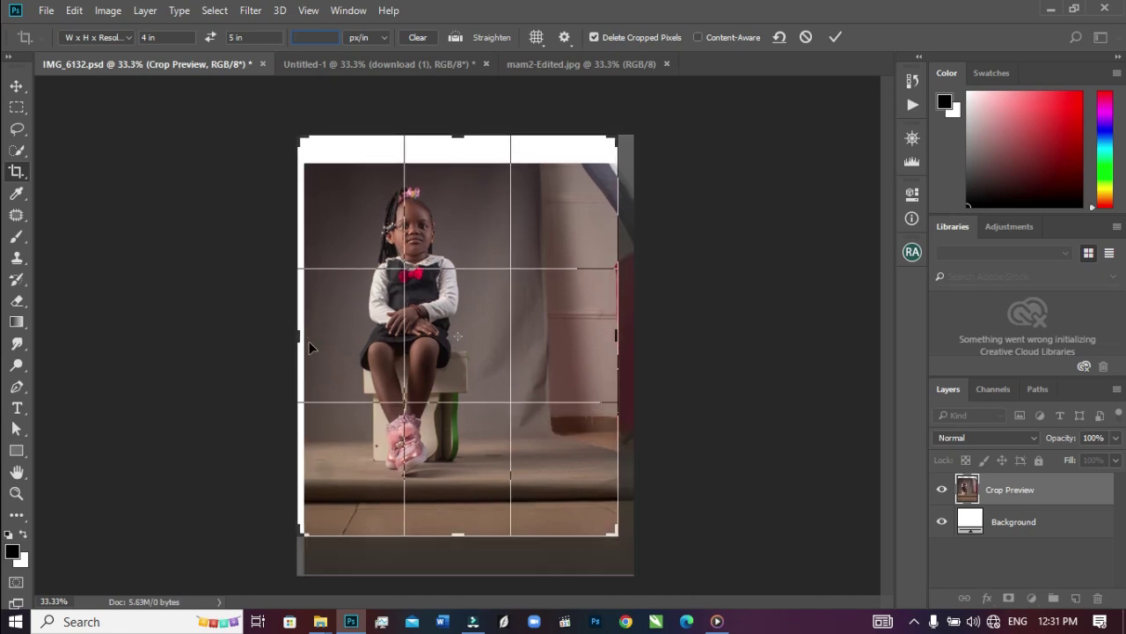
pyautogui.moveTo(299, 335); pyautogui.dragTo(279, 337)
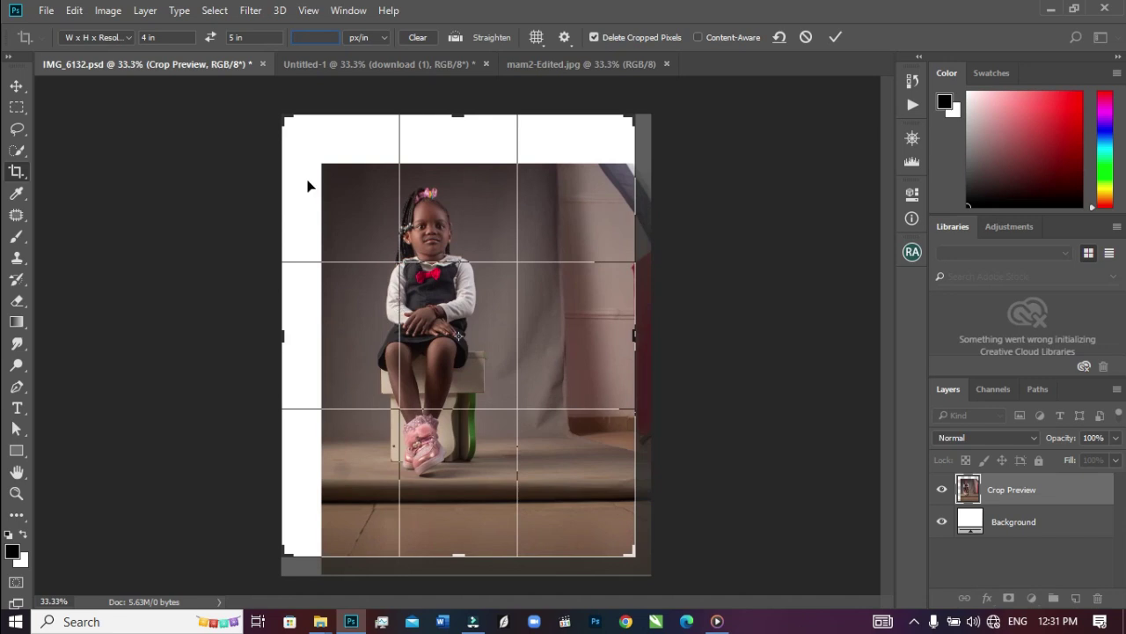
pyautogui.click(838, 39)
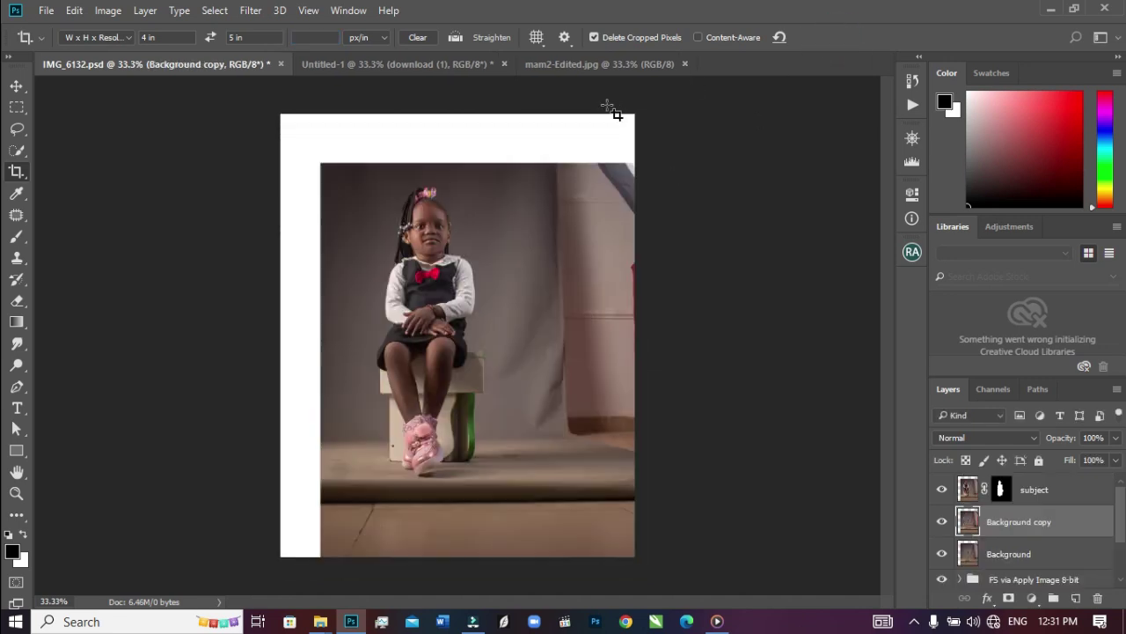
# Stretch a strip across the top of the Background copy layer upward to about 449% height, filling the blank area above the photo.
pyautogui.hotkey('ctrl', '-')
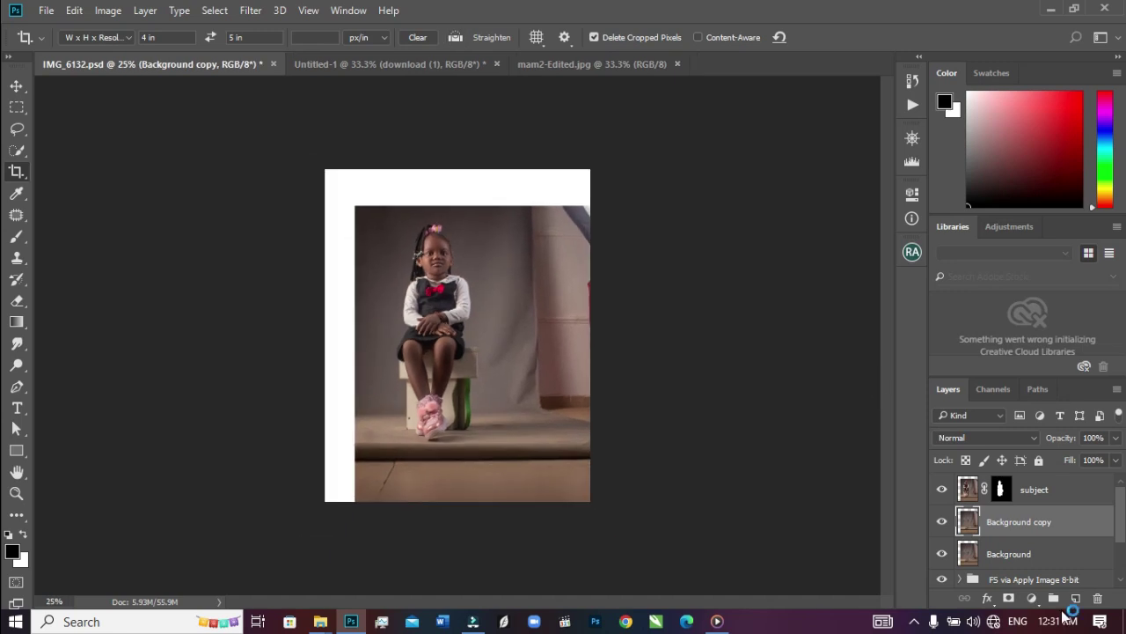
pyautogui.click(17, 107)
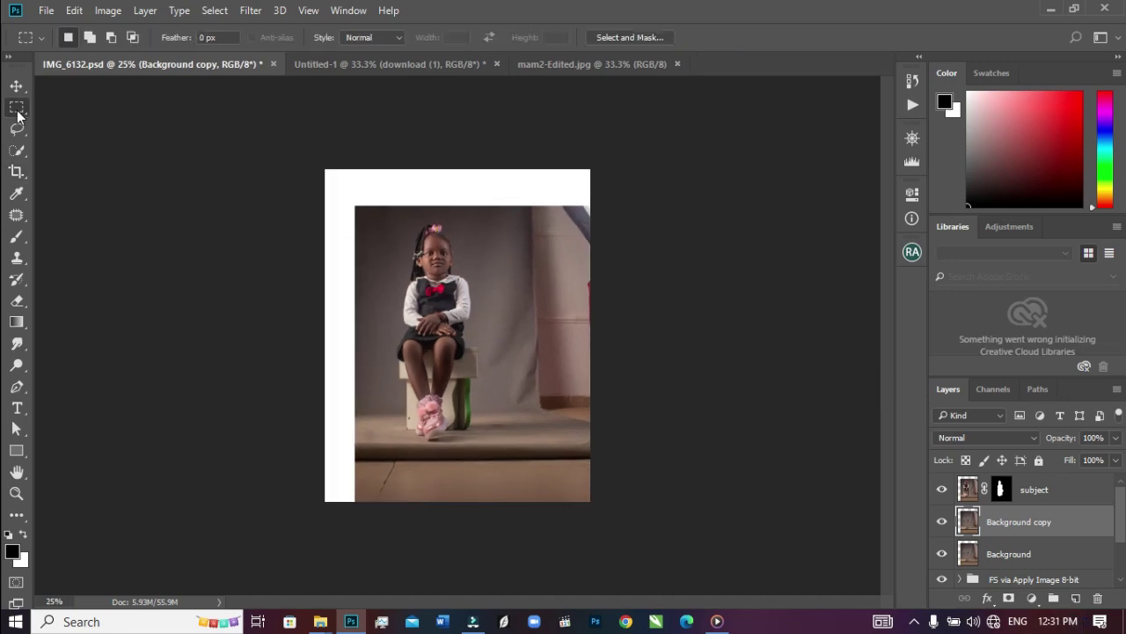
pyautogui.moveTo(289, 107); pyautogui.dragTo(668, 219)
pyautogui.hotkey('ctrl', 't')
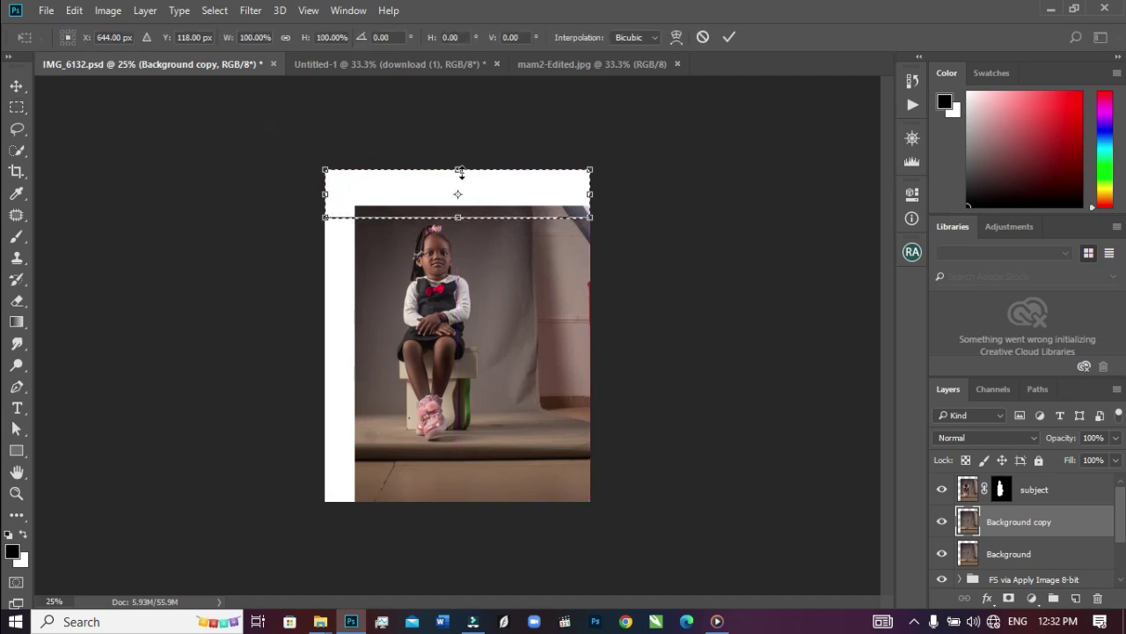
pyautogui.moveTo(458, 169); pyautogui.dragTo(458, 3)
pyautogui.press('Return')
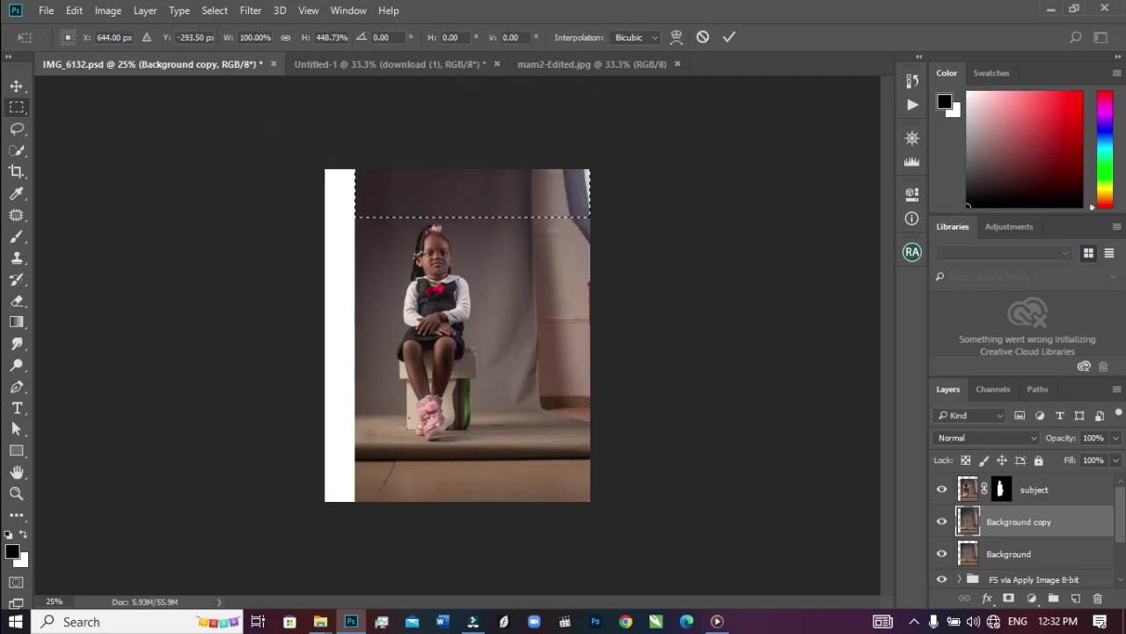
pyautogui.hotkey('ctrl', 'd')
# Stretch a full-height strip along the photo's left side outward to about 283% width, covering the blank left margin.
pyautogui.moveTo(302, 126); pyautogui.dragTo(382, 616)
pyautogui.hotkey('ctrl', 't')
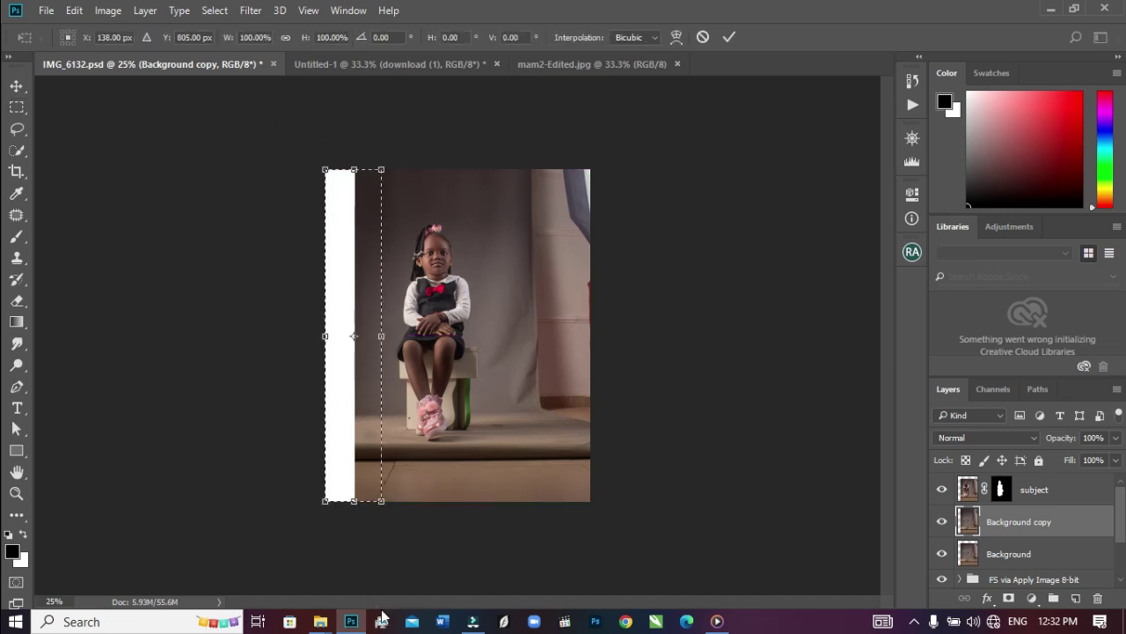
pyautogui.moveTo(322, 337); pyautogui.dragTo(221, 325)
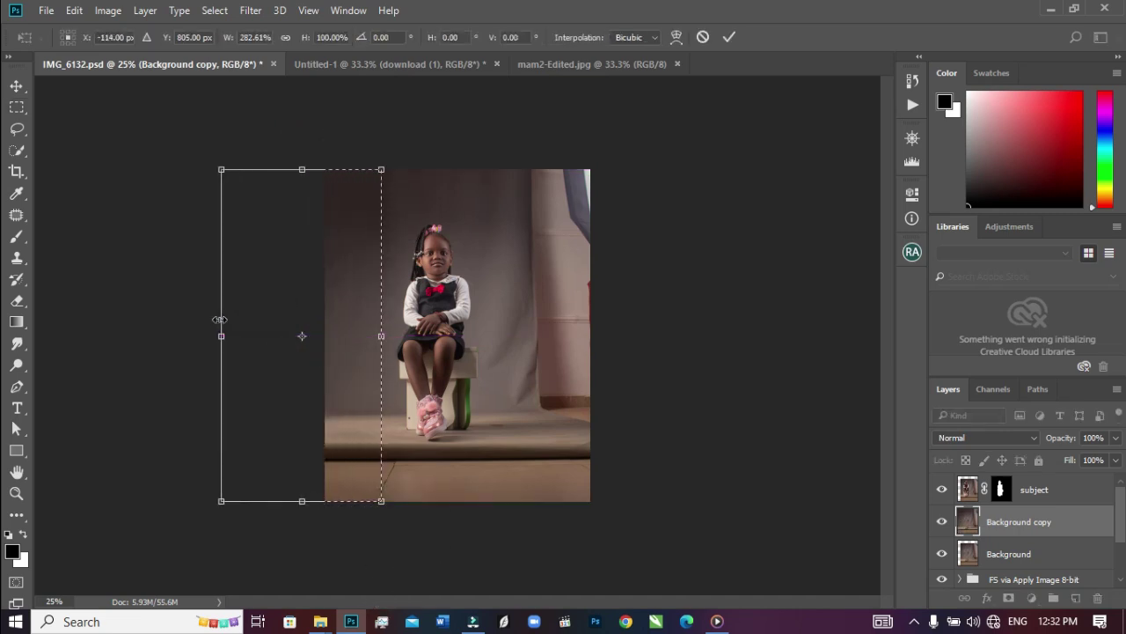
pyautogui.press('Return')
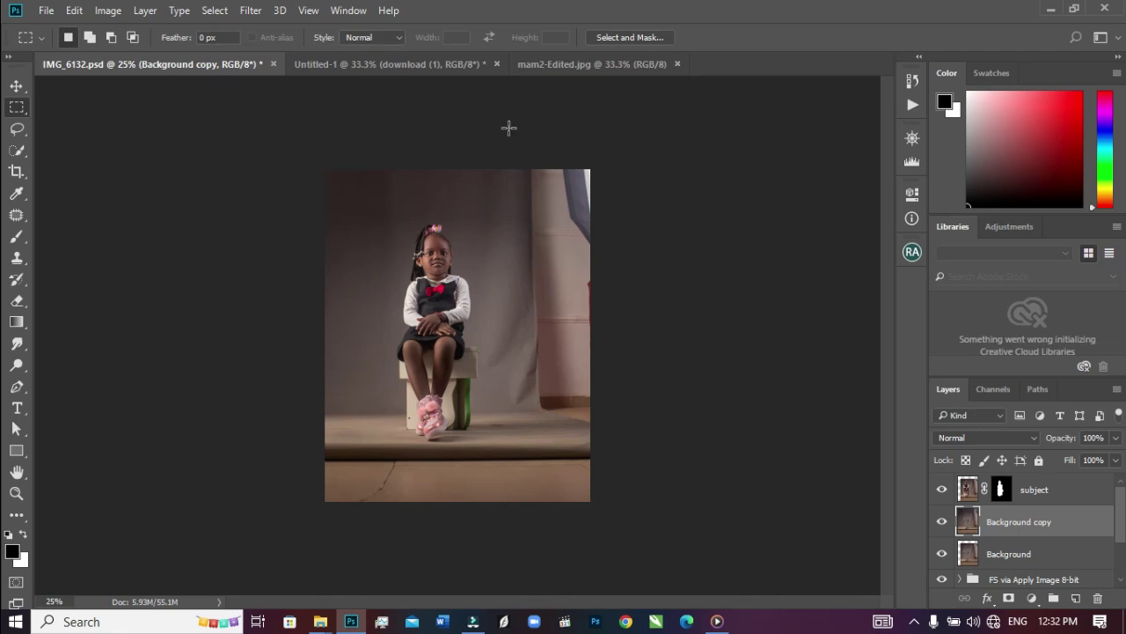
# Stretch the backdrop strip to the right of the girl outward until the bare wall and umbrella leave the canvas.
pyautogui.moveTo(504, 167); pyautogui.dragTo(727, 534)
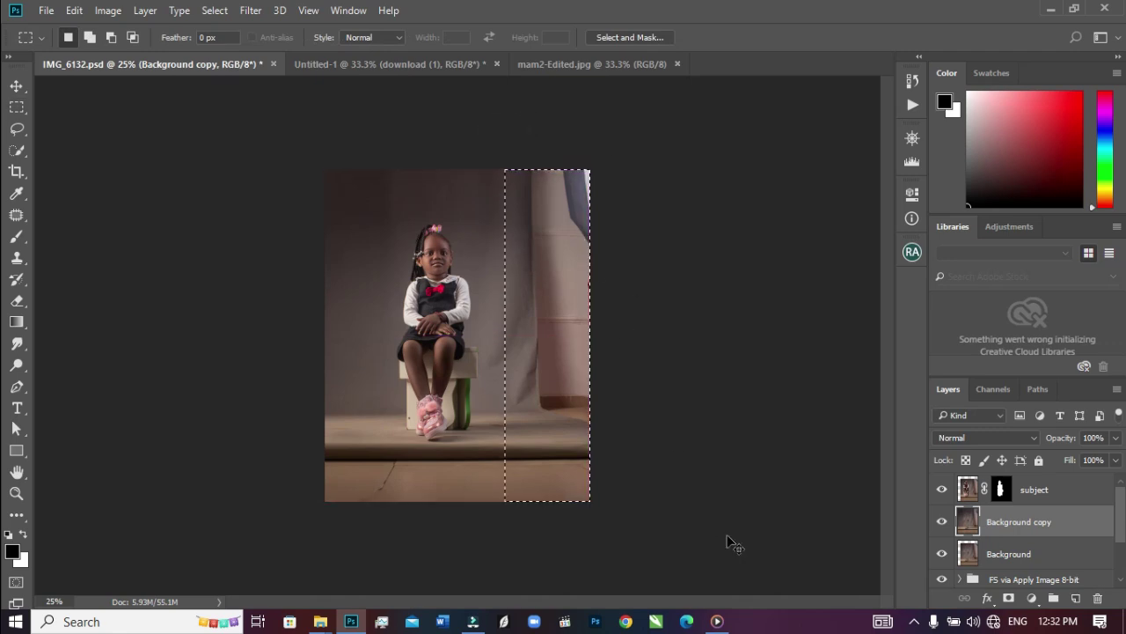
pyautogui.hotkey('ctrl', 't')
pyautogui.moveTo(590, 335); pyautogui.dragTo(860, 367)
pyautogui.press('Escape')
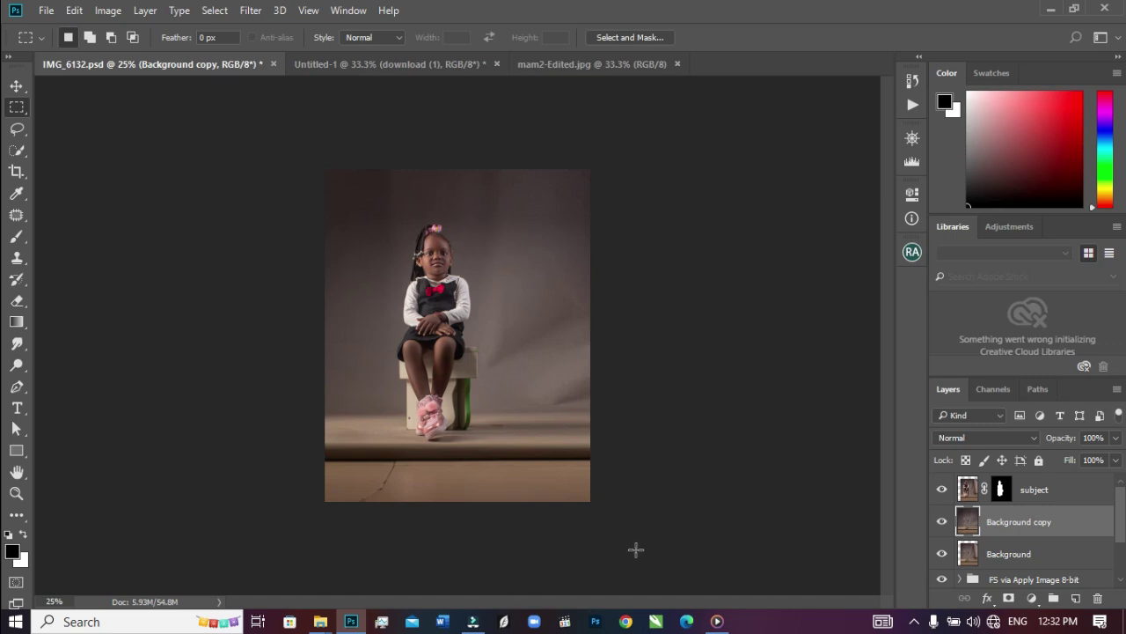
# Stretch the floor strip below the girl's shoes downward, moving the backdrop's dark front edge closer to the canvas bottom.
pyautogui.moveTo(626, 549); pyautogui.dragTo(252, 443)
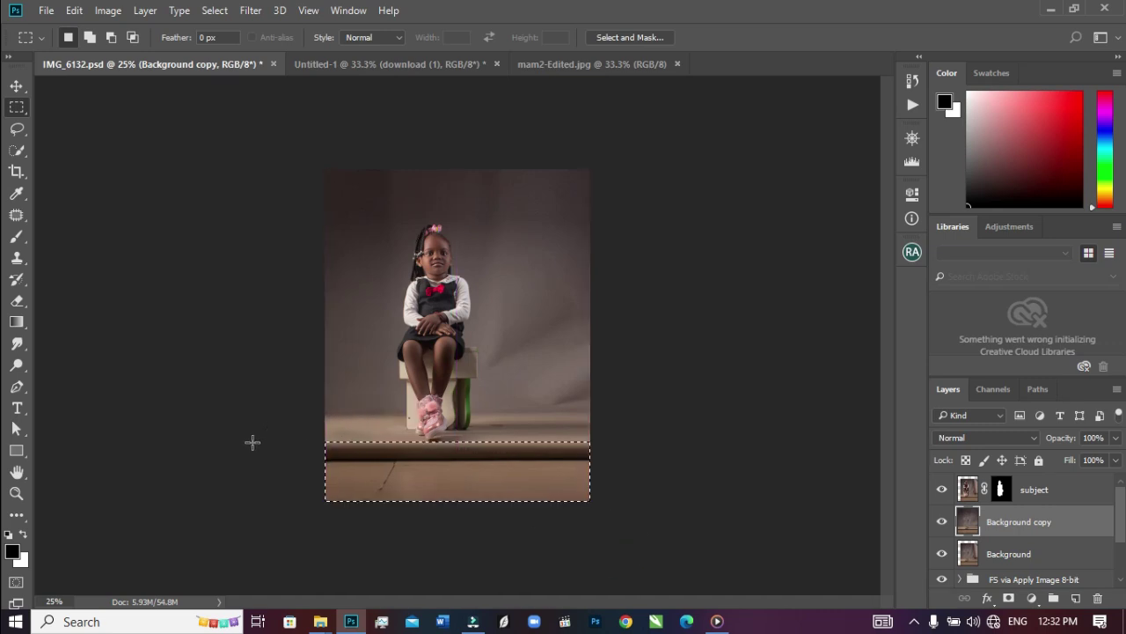
pyautogui.hotkey('ctrl', 't')
pyautogui.moveTo(459, 501); pyautogui.dragTo(456, 585)
pyautogui.press('Return')
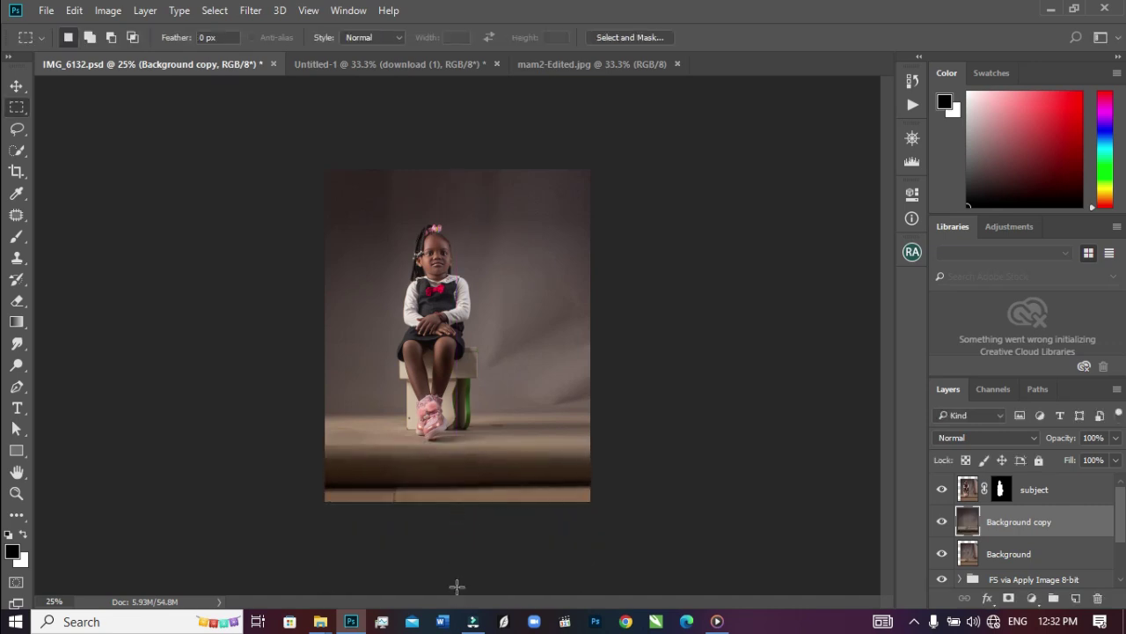
# Stretch the floor strip downward again to push the backdrop's dark front edge completely off the canvas.
pyautogui.moveTo(649, 568); pyautogui.dragTo(241, 443)
pyautogui.hotkey('ctrl', 't')
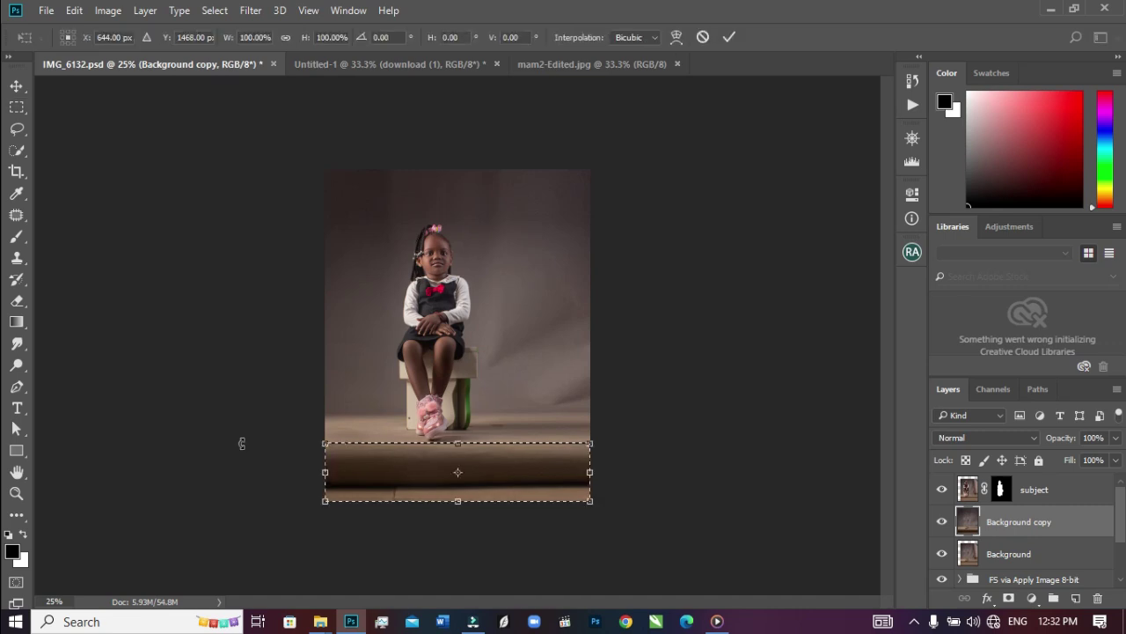
pyautogui.moveTo(458, 501); pyautogui.dragTo(472, 621)
pyautogui.press('Escape')
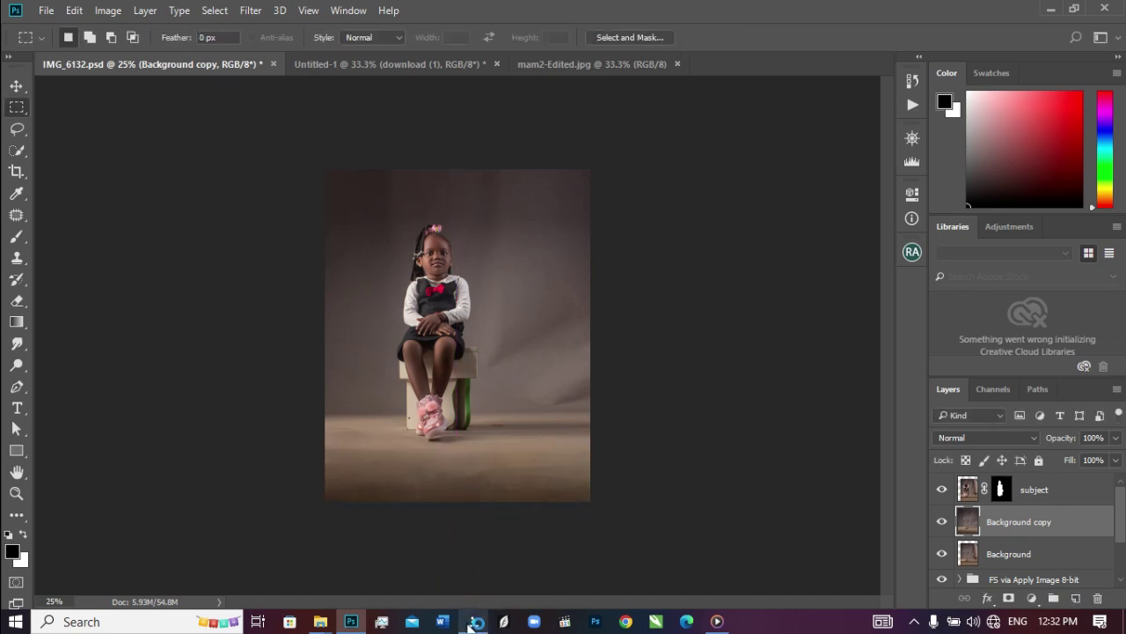
# Stretch the floor strip below the shoes to about 194% height and save the document.
pyautogui.click(624, 538)
pyautogui.moveTo(636, 538); pyautogui.dragTo(256, 445)
pyautogui.hotkey('ctrl', 't')
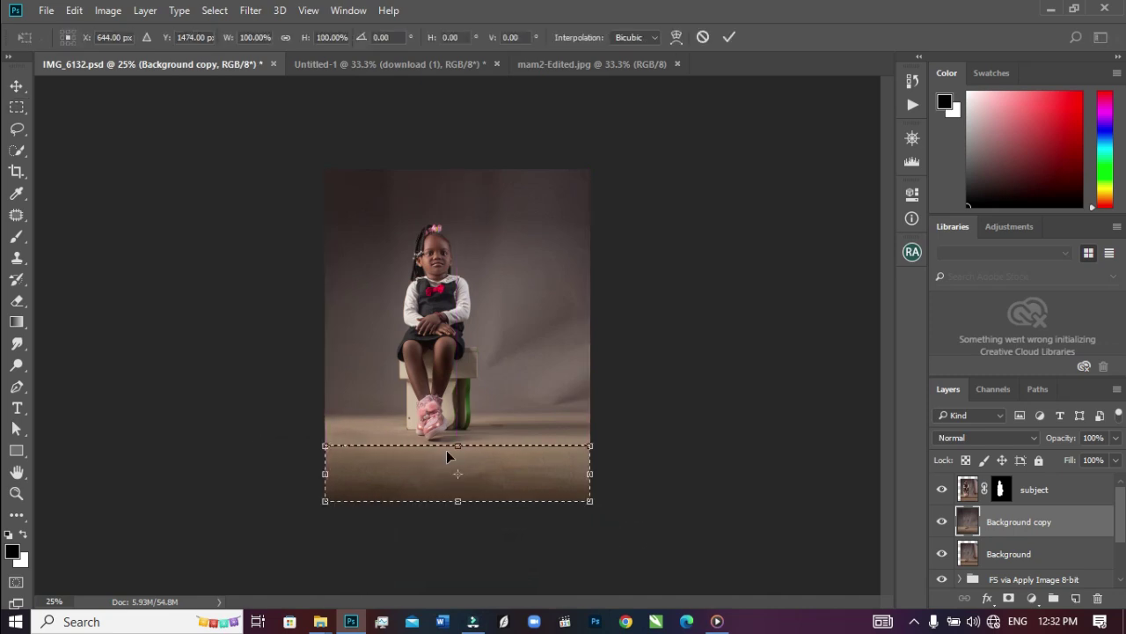
pyautogui.moveTo(458, 500); pyautogui.dragTo(458, 554)
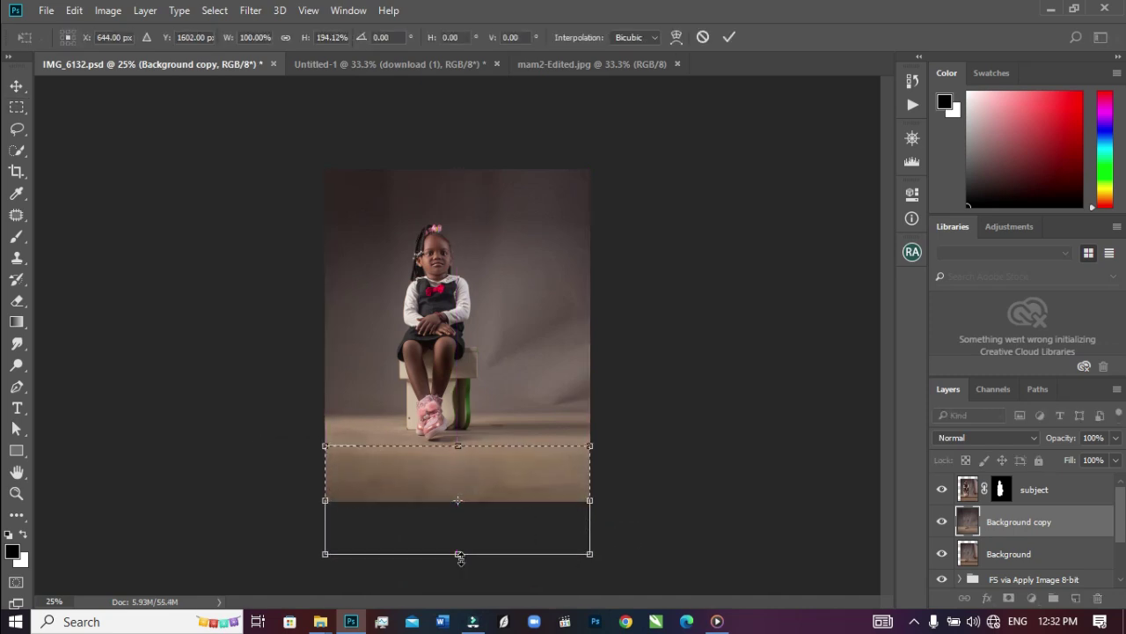
pyautogui.press('Escape')
pyautogui.hotkey('ctrl', 's')
pyautogui.hotkey('ctrl', '+')
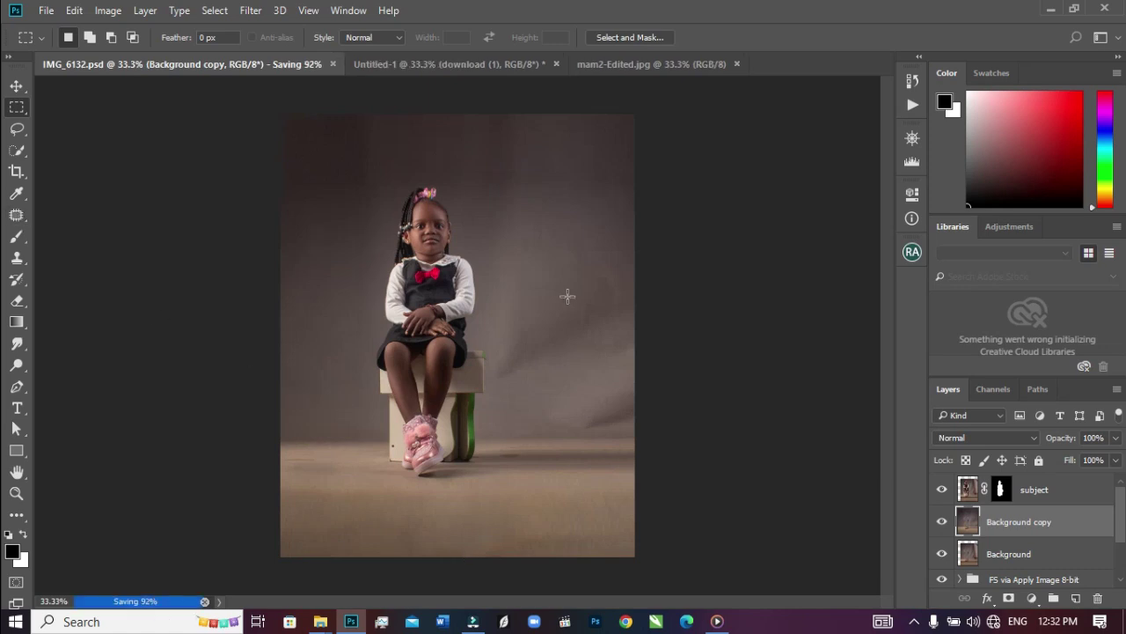
# Patch the vertical streaks in the upper backdrop on both sides of the girl's head with the Patch tool.
pyautogui.rightClick(21, 223)
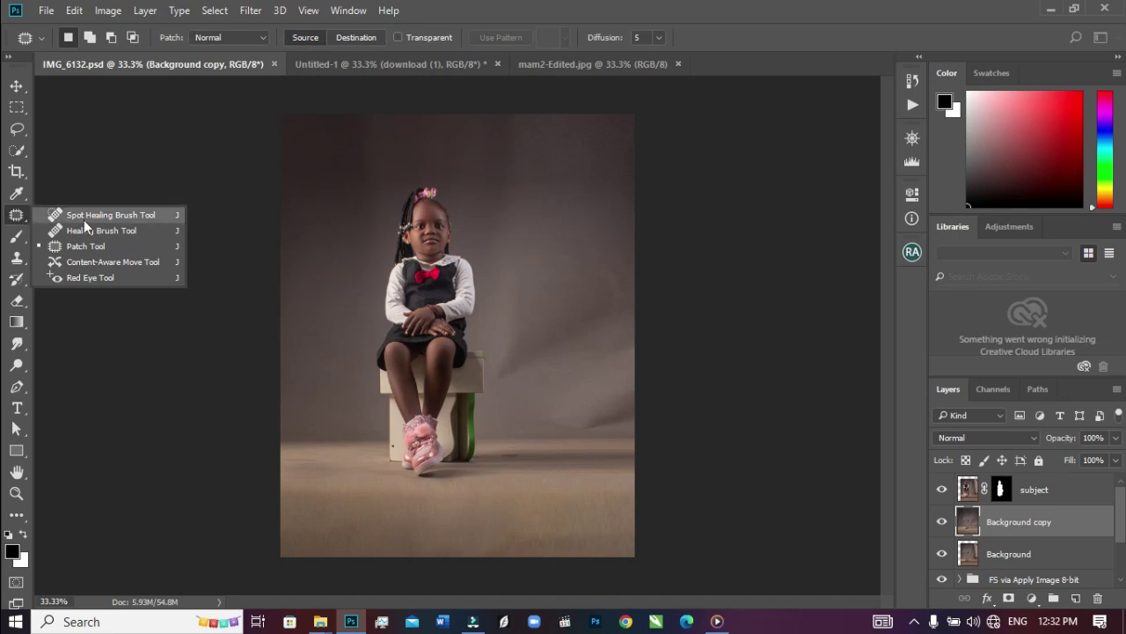
pyautogui.click(85, 245)
pyautogui.moveTo(378, 96)
pyautogui.mouseDown()
pyautogui.moveTo(394, 194)
pyautogui.moveTo(388, 115)
pyautogui.mouseUp()
pyautogui.moveTo(378, 185); pyautogui.dragTo(342, 219)
pyautogui.click(342, 219)
pyautogui.moveTo(526, 123)
pyautogui.mouseDown()
pyautogui.moveTo(496, 187)
pyautogui.moveTo(525, 127)
pyautogui.mouseUp()
pyautogui.moveTo(520, 163); pyautogui.dragTo(526, 222)
pyautogui.click(527, 228)
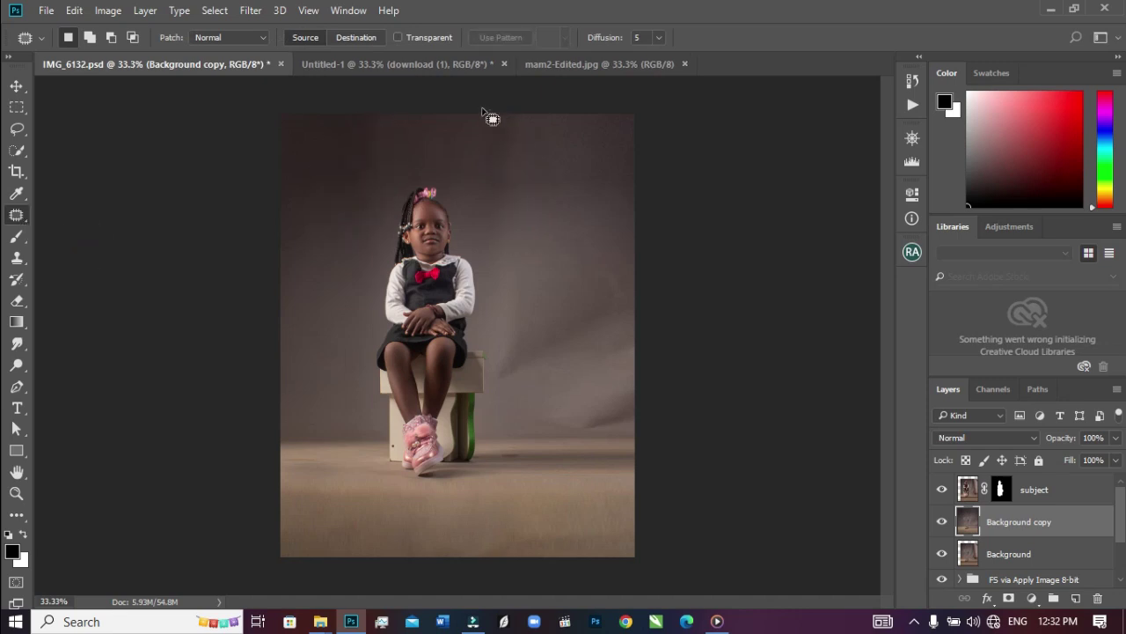
# Patch the remaining streaks above the girl's head and near the upper right corner of the backdrop.
pyautogui.moveTo(481, 108); pyautogui.dragTo(461, 118)
pyautogui.moveTo(484, 146); pyautogui.dragTo(519, 234)
pyautogui.click(518, 235)
pyautogui.moveTo(602, 134)
pyautogui.mouseDown()
pyautogui.moveTo(635, 190)
pyautogui.moveTo(609, 141)
pyautogui.mouseUp()
pyautogui.moveTo(609, 167); pyautogui.dragTo(596, 243)
pyautogui.click(597, 243)
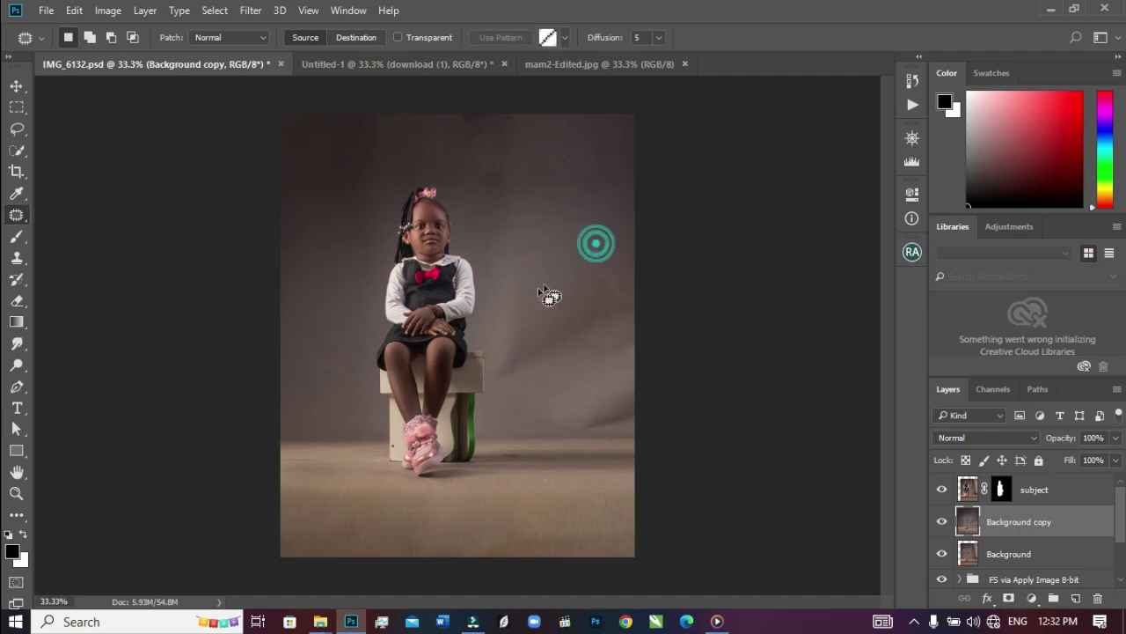
# Patch the diagonal folds in the backdrop to the right of the girl and stool using cleaner backdrop areas.
pyautogui.moveTo(536, 287)
pyautogui.mouseDown()
pyautogui.moveTo(542, 360)
pyautogui.moveTo(544, 304)
pyautogui.mouseUp()
pyautogui.moveTo(514, 333); pyautogui.dragTo(555, 257)
pyautogui.click(555, 257)
pyautogui.moveTo(498, 366)
pyautogui.mouseDown()
pyautogui.moveTo(497, 333)
pyautogui.moveTo(645, 366)
pyautogui.mouseUp()
pyautogui.click(643, 366)
pyautogui.moveTo(554, 371)
pyautogui.mouseDown()
pyautogui.moveTo(571, 444)
pyautogui.moveTo(671, 414)
pyautogui.moveTo(631, 357)
pyautogui.mouseUp()
pyautogui.click(631, 357)
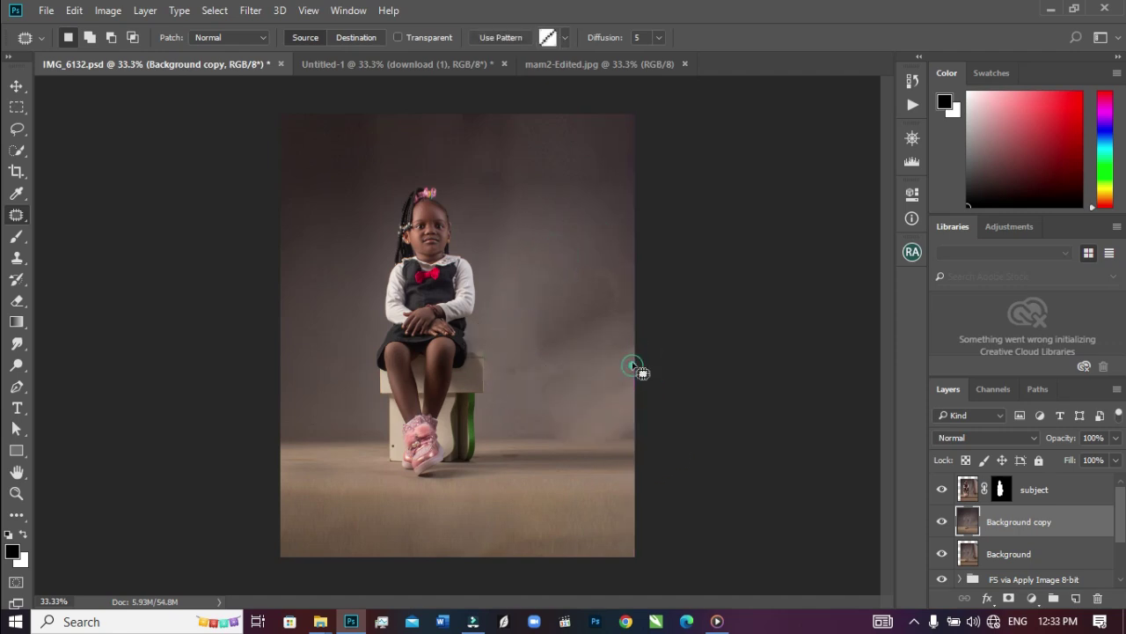
pyautogui.moveTo(564, 314)
pyautogui.mouseDown()
pyautogui.moveTo(527, 317)
pyautogui.moveTo(563, 345)
pyautogui.mouseUp()
pyautogui.moveTo(560, 345); pyautogui.dragTo(567, 299)
pyautogui.click(565, 297)
# Patch the uneven spots on the floor around the stool and in the foreground.
pyautogui.click(520, 455)
pyautogui.click(543, 460)
pyautogui.click(343, 468)
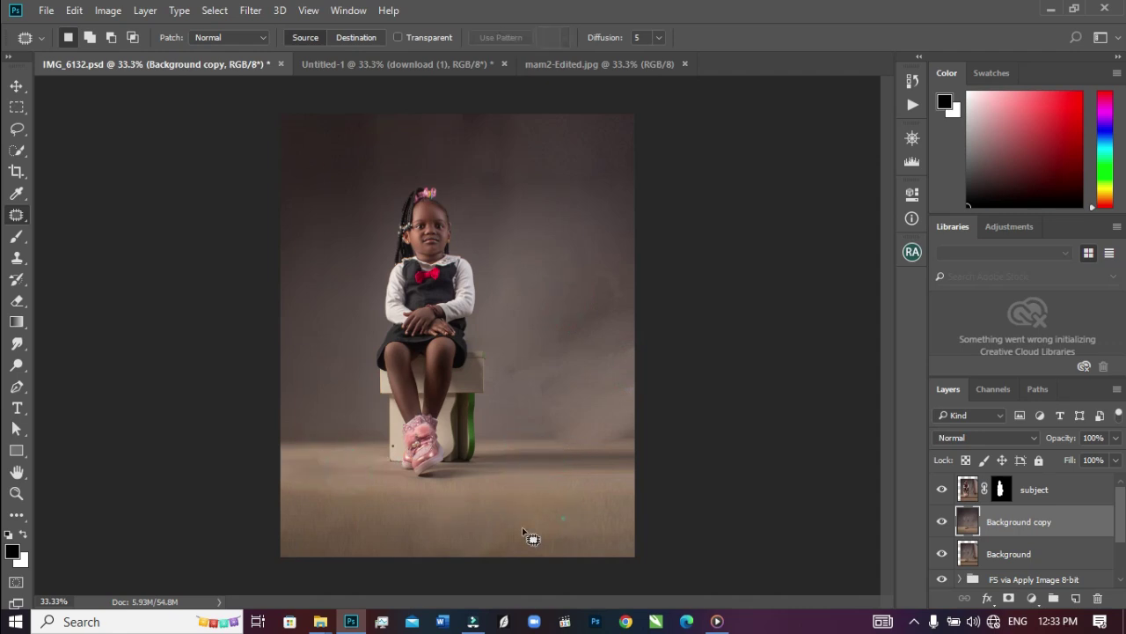
pyautogui.click(480, 526)
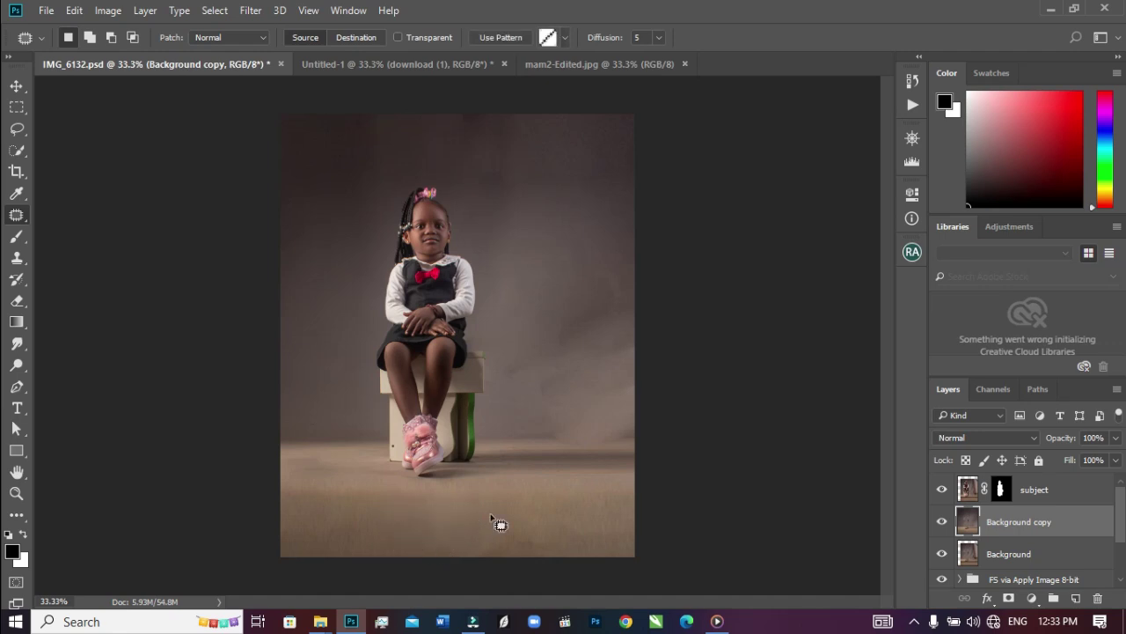
# Patch the leftover fold marks and blotches in the right half of the backdrop, from the floor line up to shoulder height.
pyautogui.moveTo(560, 433)
pyautogui.mouseDown()
pyautogui.moveTo(581, 439)
pyautogui.moveTo(569, 437)
pyautogui.mouseUp()
pyautogui.click(591, 394)
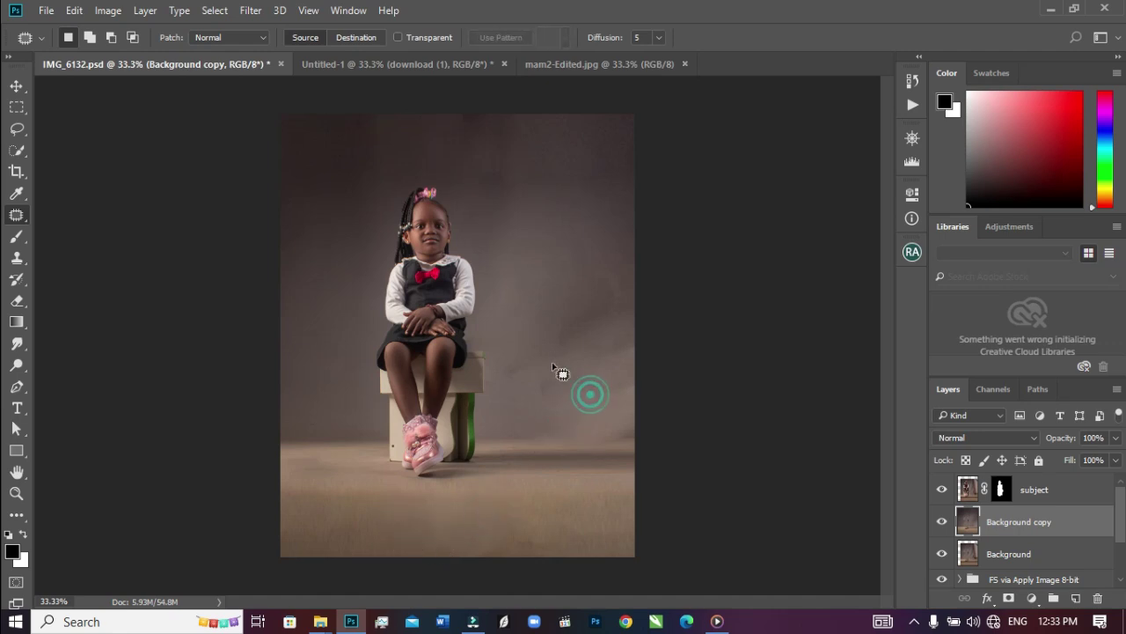
pyautogui.moveTo(547, 366); pyautogui.dragTo(550, 366)
pyautogui.moveTo(538, 356); pyautogui.dragTo(608, 343)
pyautogui.click(554, 333)
pyautogui.moveTo(590, 261)
pyautogui.mouseDown()
pyautogui.moveTo(596, 307)
pyautogui.moveTo(618, 264)
pyautogui.mouseUp()
pyautogui.moveTo(616, 294); pyautogui.dragTo(577, 304)
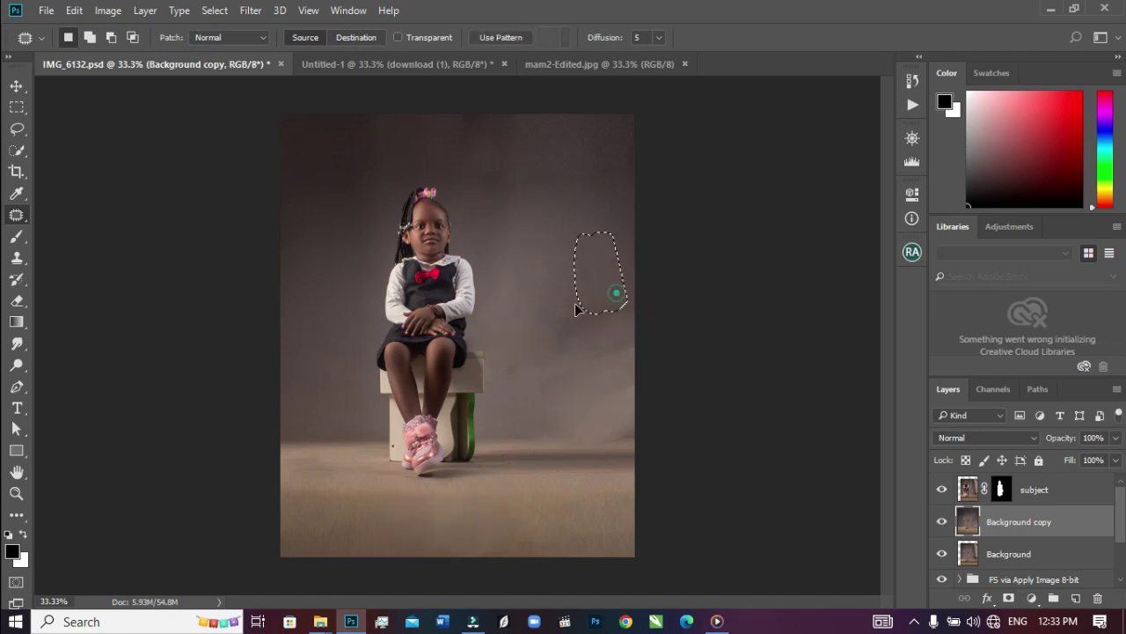
pyautogui.click(575, 304)
# Patch the backdrop beside the girl's braids and along the photo's right edge.
pyautogui.moveTo(413, 245); pyautogui.dragTo(371, 292)
pyautogui.click(370, 291)
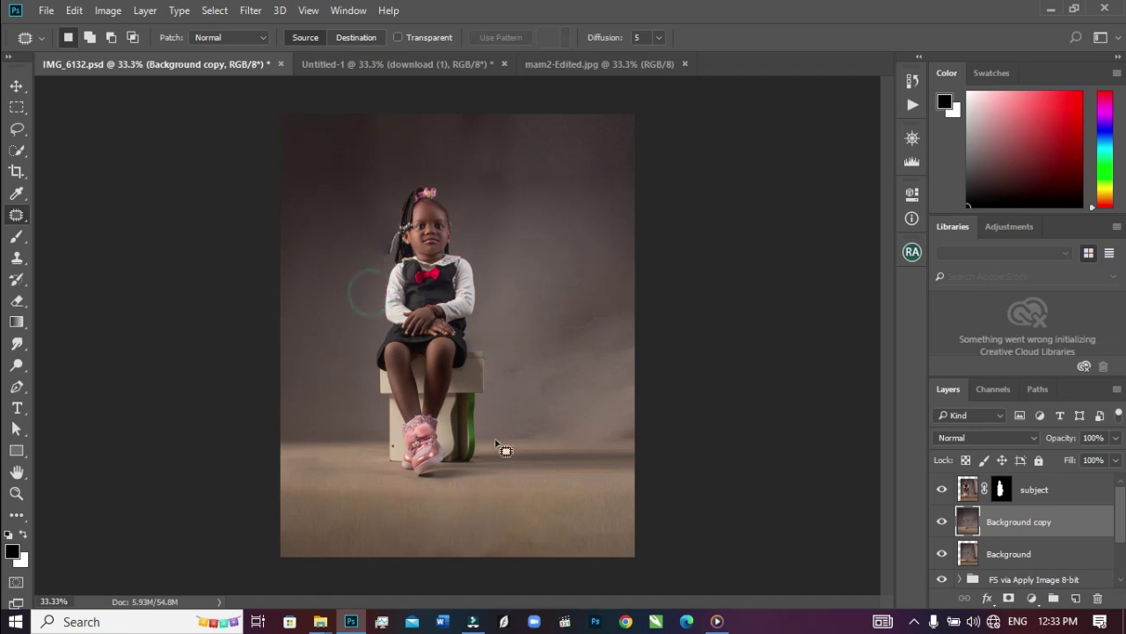
pyautogui.click(642, 415)
pyautogui.click(620, 371)
pyautogui.click(626, 244)
pyautogui.click(16, 128)
pyautogui.moveTo(342, 106)
pyautogui.mouseDown()
pyautogui.moveTo(284, 189)
pyautogui.moveTo(272, 110)
pyautogui.mouseUp()
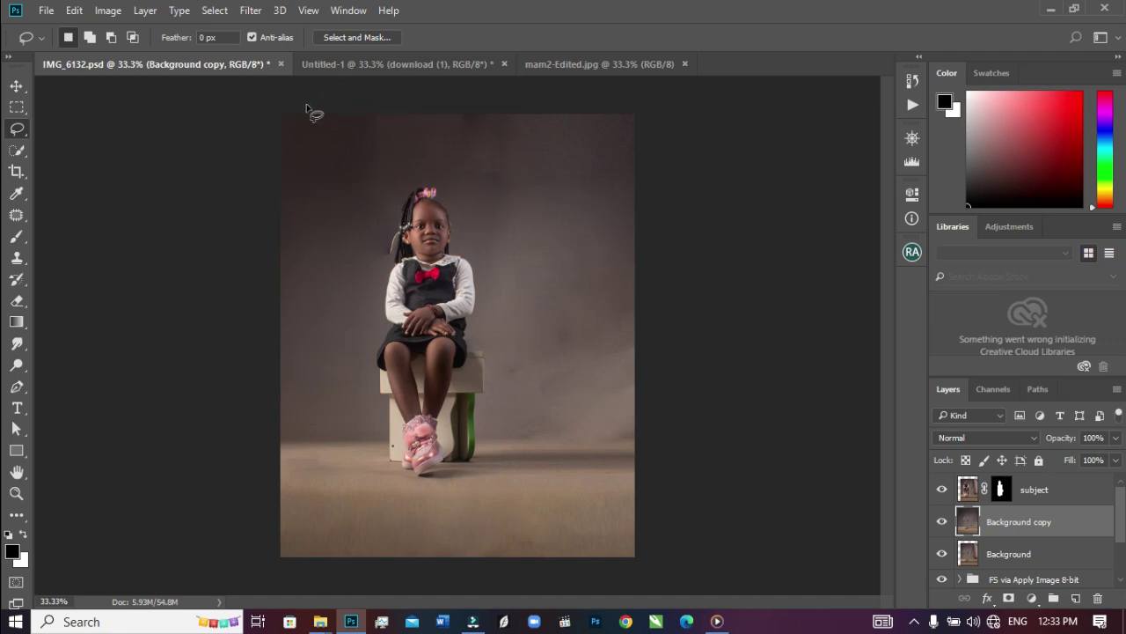
pyautogui.click(89, 37)
pyautogui.moveTo(388, 181)
pyautogui.mouseDown()
pyautogui.moveTo(528, 231)
pyautogui.moveTo(427, 105)
pyautogui.mouseUp()
pyautogui.moveTo(581, 80)
pyautogui.mouseDown()
pyautogui.moveTo(711, 227)
pyautogui.moveTo(695, 264)
pyautogui.mouseUp()
pyautogui.moveTo(458, 228); pyautogui.dragTo(496, 168)
pyautogui.hotkey('ctrl', 'd')
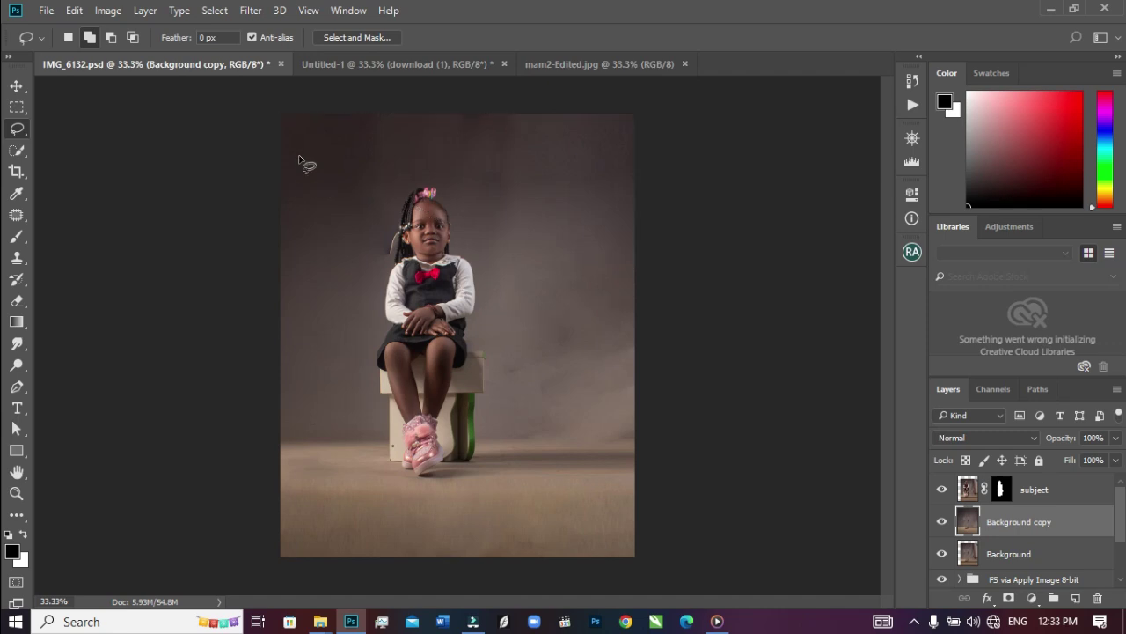
# Patch out the stray braid fragment on the backdrop beside the girl's head and deselect.
pyautogui.click(16, 215)
pyautogui.moveTo(379, 201); pyautogui.dragTo(355, 272)
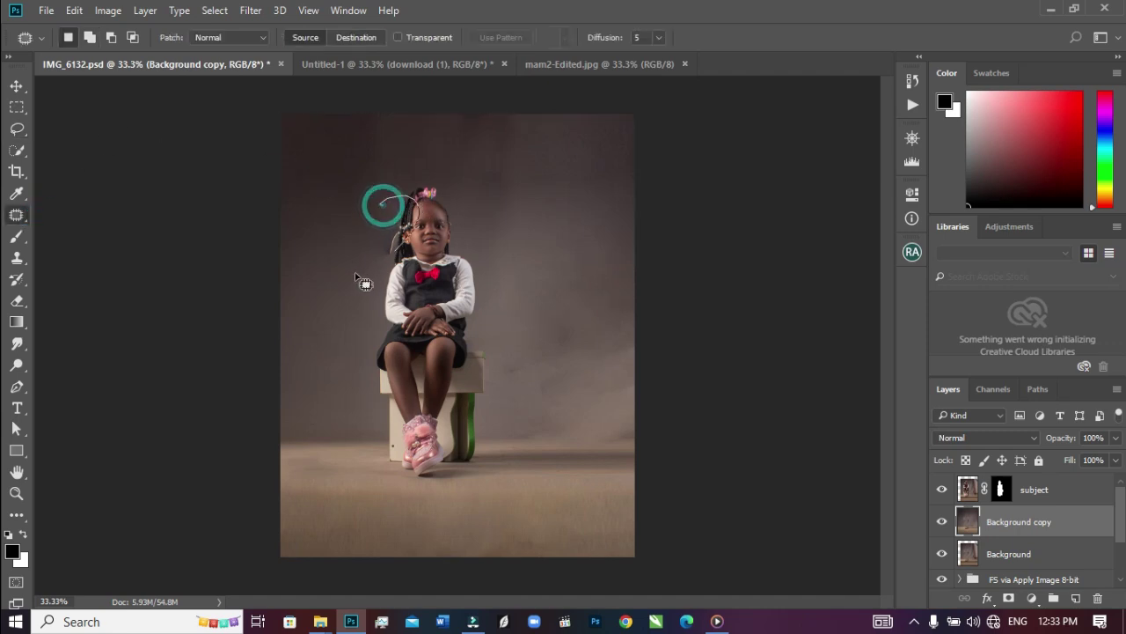
pyautogui.moveTo(401, 242); pyautogui.dragTo(322, 255)
pyautogui.hotkey('ctrl', 'd')
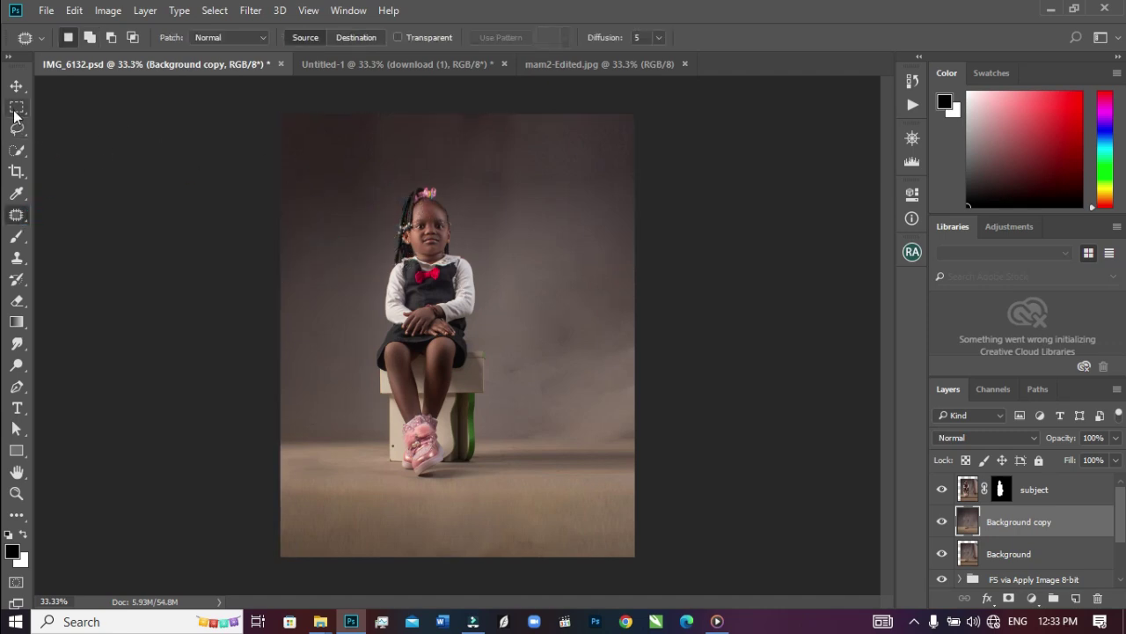
# Select the whole backdrop above the floor line with additive Lasso selections on the Background copy layer.
pyautogui.click(18, 129)
pyautogui.moveTo(370, 113)
pyautogui.mouseDown()
pyautogui.moveTo(432, 156)
pyautogui.moveTo(440, 108)
pyautogui.moveTo(490, 226)
pyautogui.moveTo(414, 227)
pyautogui.mouseUp()
pyautogui.moveTo(466, 218)
pyautogui.mouseDown()
pyautogui.moveTo(573, 337)
pyautogui.moveTo(629, 264)
pyautogui.mouseUp()
pyautogui.moveTo(337, 171)
pyautogui.mouseDown()
pyautogui.moveTo(304, 310)
pyautogui.moveTo(396, 202)
pyautogui.mouseUp()
pyautogui.moveTo(502, 242)
pyautogui.mouseDown()
pyautogui.moveTo(301, 402)
pyautogui.moveTo(627, 282)
pyautogui.moveTo(627, 265)
pyautogui.mouseUp()
pyautogui.moveTo(462, 183)
pyautogui.mouseDown()
pyautogui.moveTo(441, 226)
pyautogui.moveTo(537, 239)
pyautogui.mouseUp()
pyautogui.moveTo(417, 328)
pyautogui.mouseDown()
pyautogui.moveTo(238, 360)
pyautogui.moveTo(355, 449)
pyautogui.mouseUp()
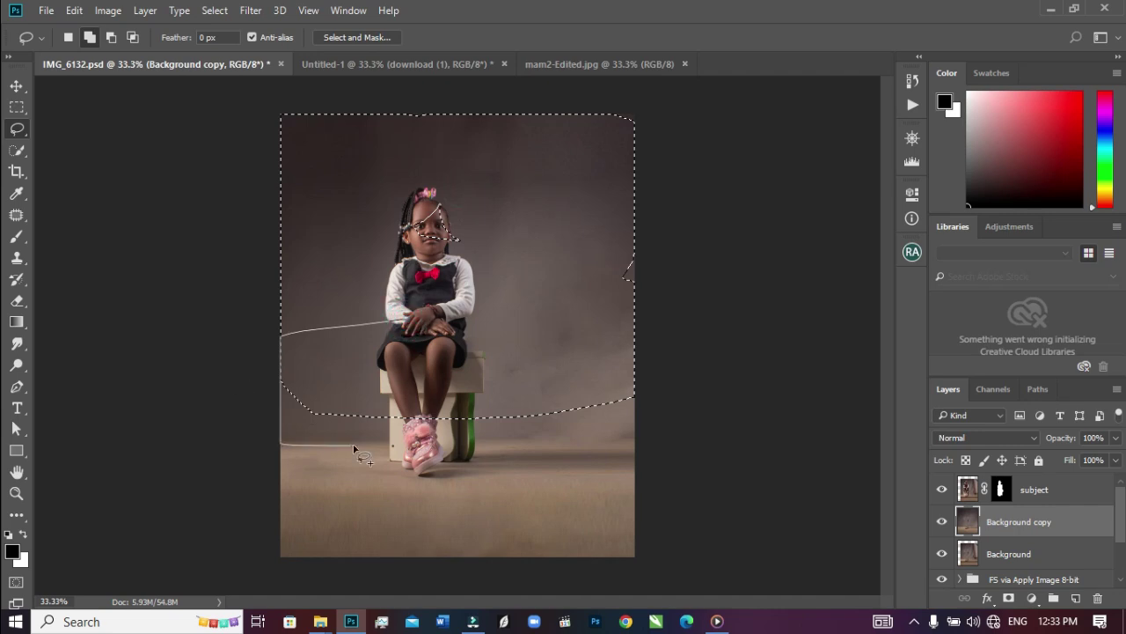
pyautogui.moveTo(656, 239); pyautogui.dragTo(616, 224)
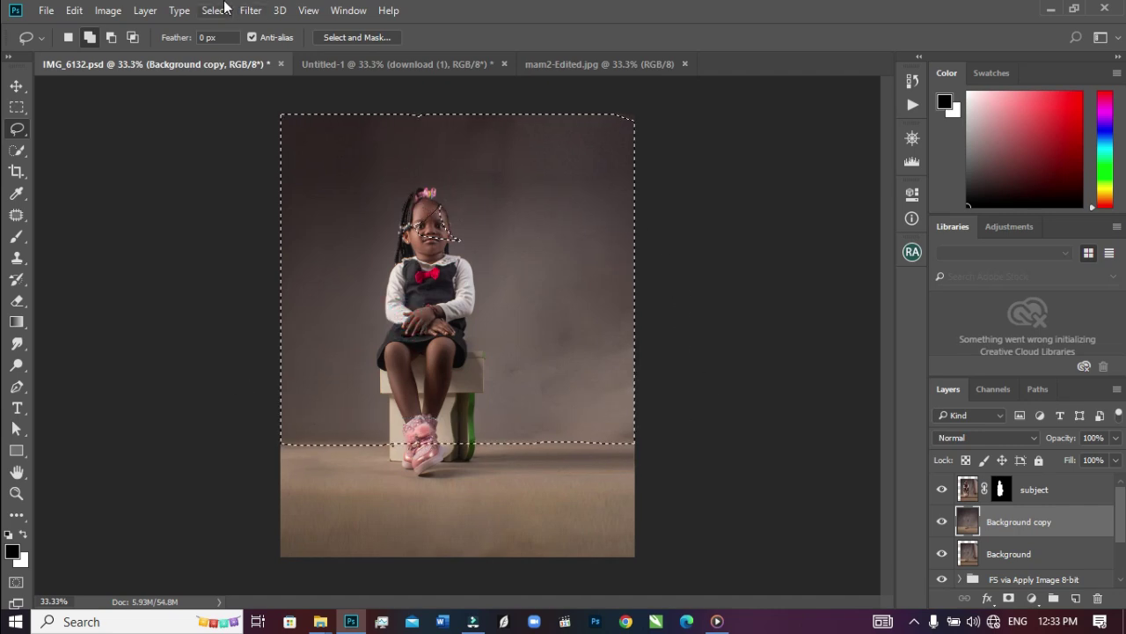
# Apply a Gaussian Blur with a 101.4-pixel radius to the selected backdrop.
pyautogui.click(251, 11)
pyautogui.moveTo(428, 191)
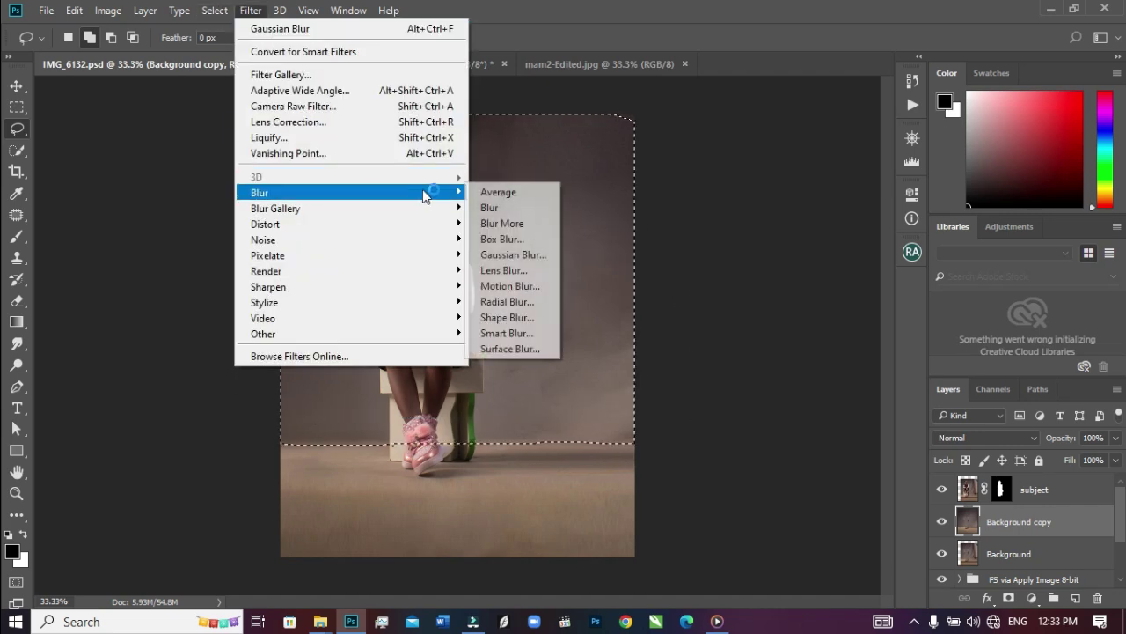
pyautogui.click(493, 254)
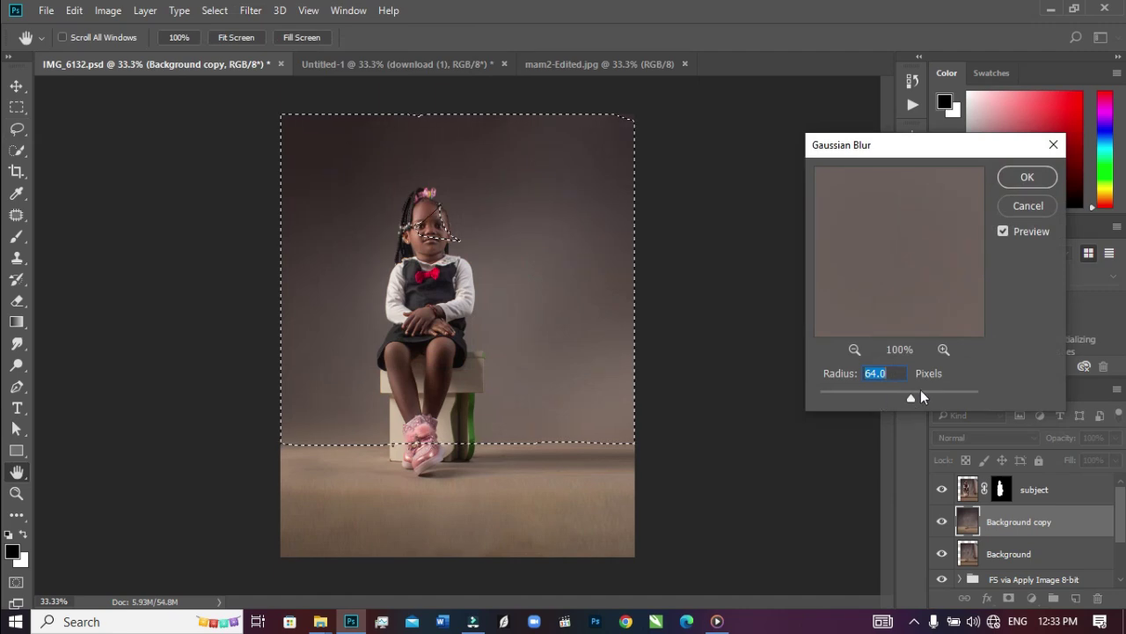
pyautogui.moveTo(921, 396); pyautogui.dragTo(923, 400)
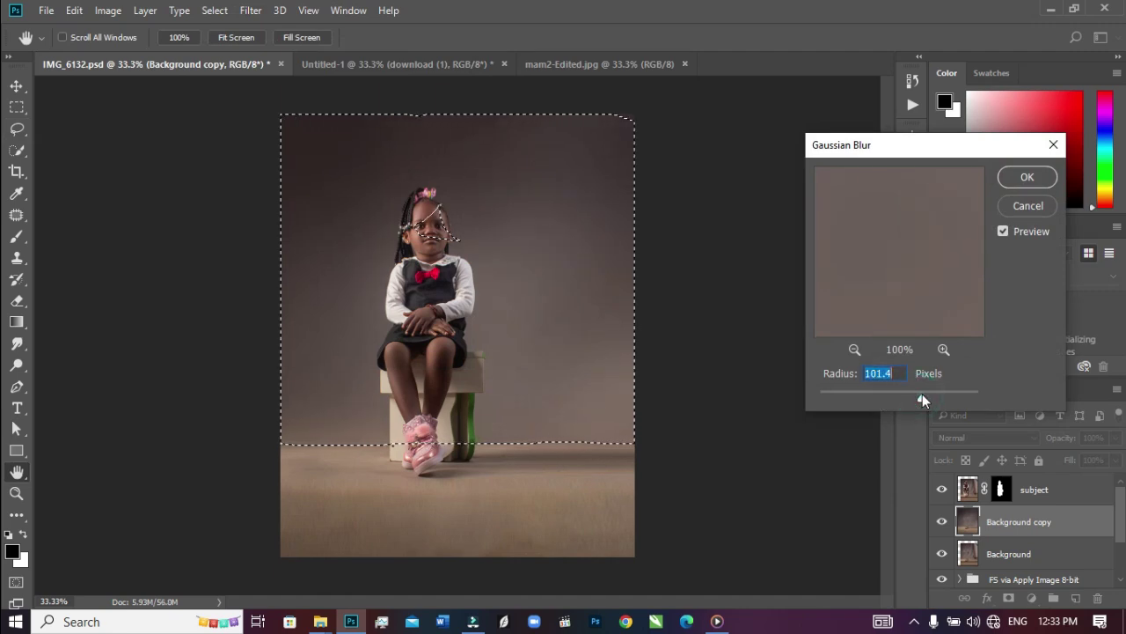
pyautogui.press('Return')
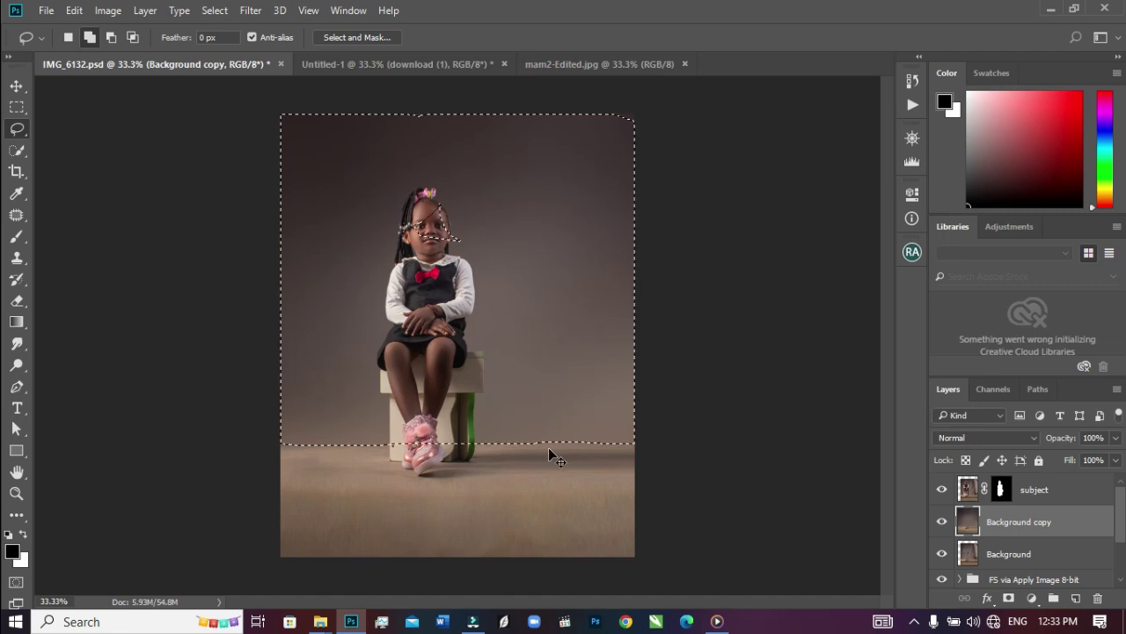
# Feather the backdrop selection above the floor line by 30 pixels.
pyautogui.rightClick(551, 356)
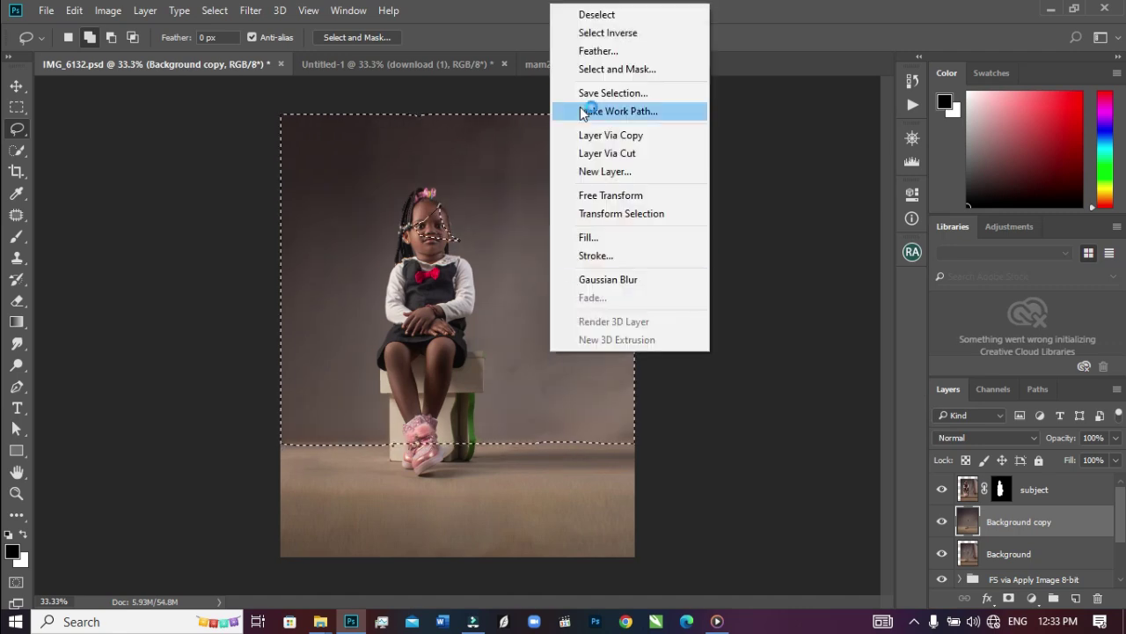
pyautogui.click(591, 56)
pyautogui.click(648, 200)
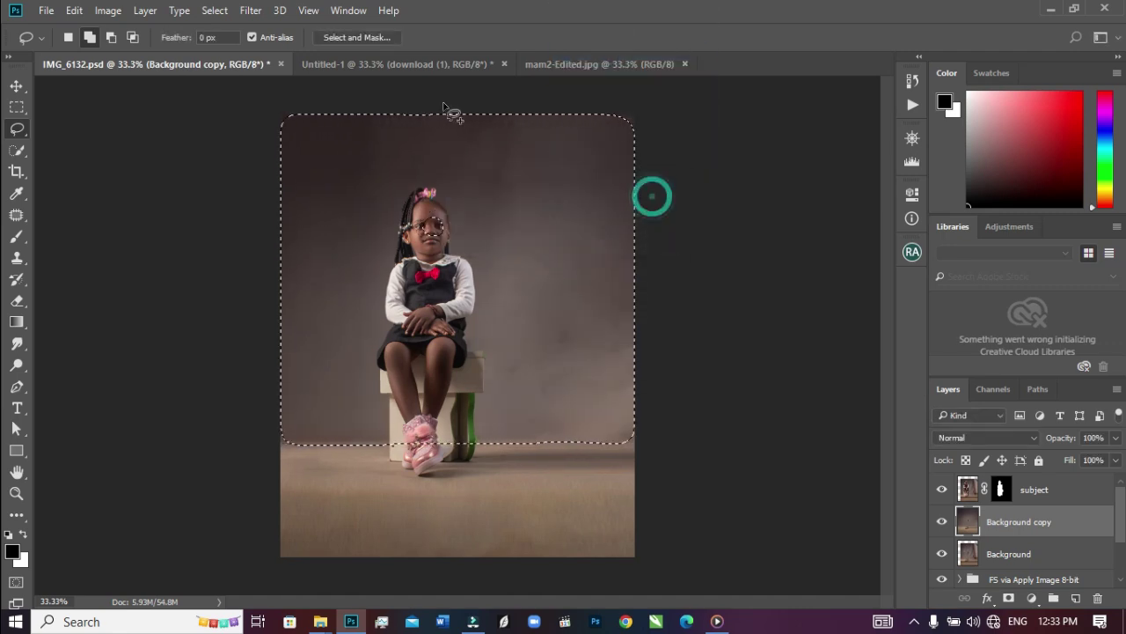
# Apply a Gaussian Blur with a 101.4-pixel radius to the feathered backdrop selection and deselect.
pyautogui.click(251, 9)
pyautogui.moveTo(377, 195)
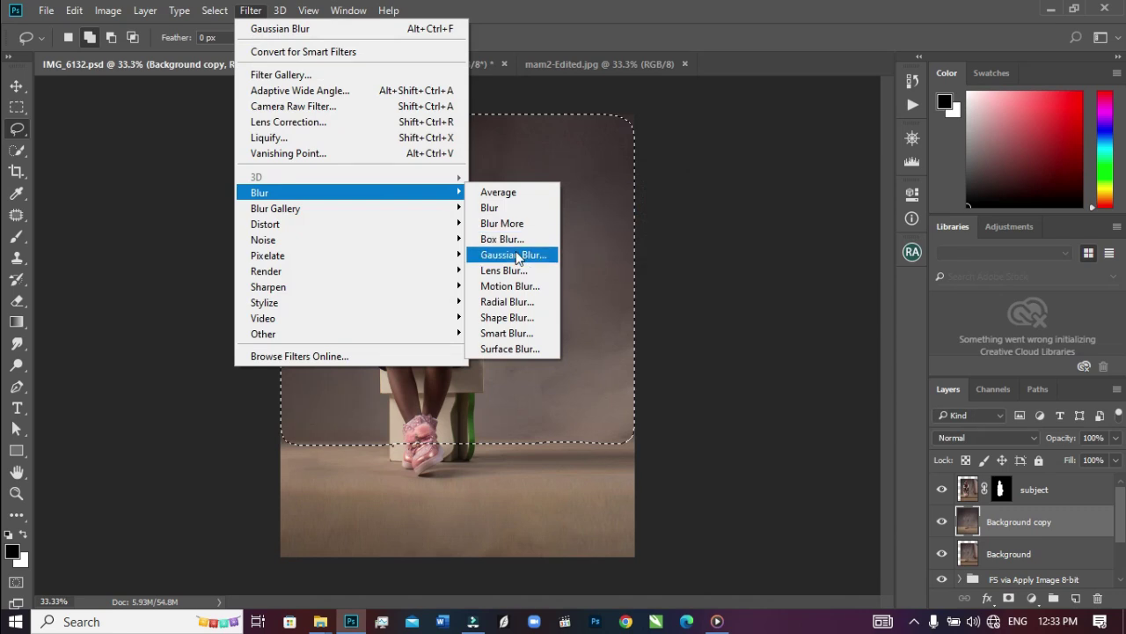
pyautogui.click(509, 254)
pyautogui.click(1030, 178)
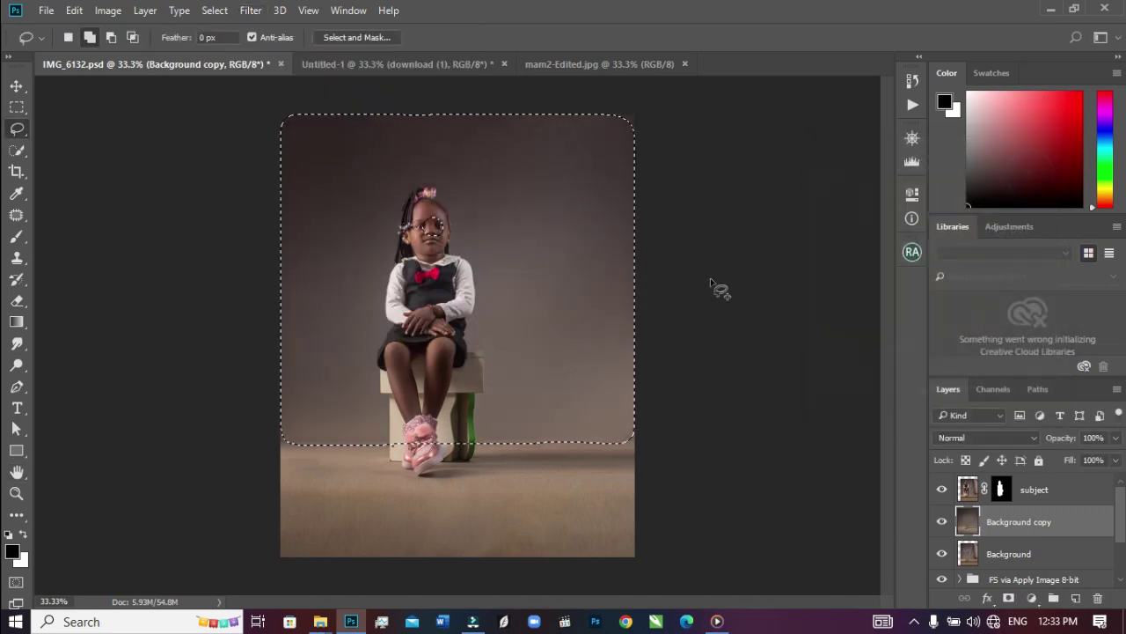
pyautogui.hotkey('ctrl', 'd')
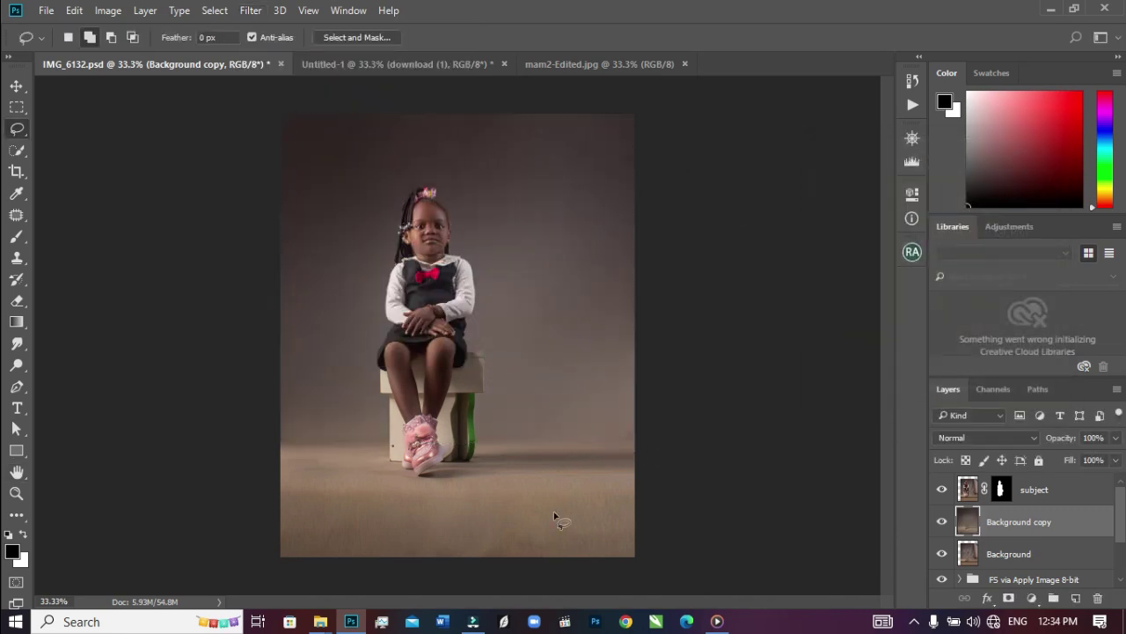
# Select the floor below the girl's feet with additive Lasso selections and feather it by 30 pixels.
pyautogui.moveTo(554, 511); pyautogui.dragTo(377, 481)
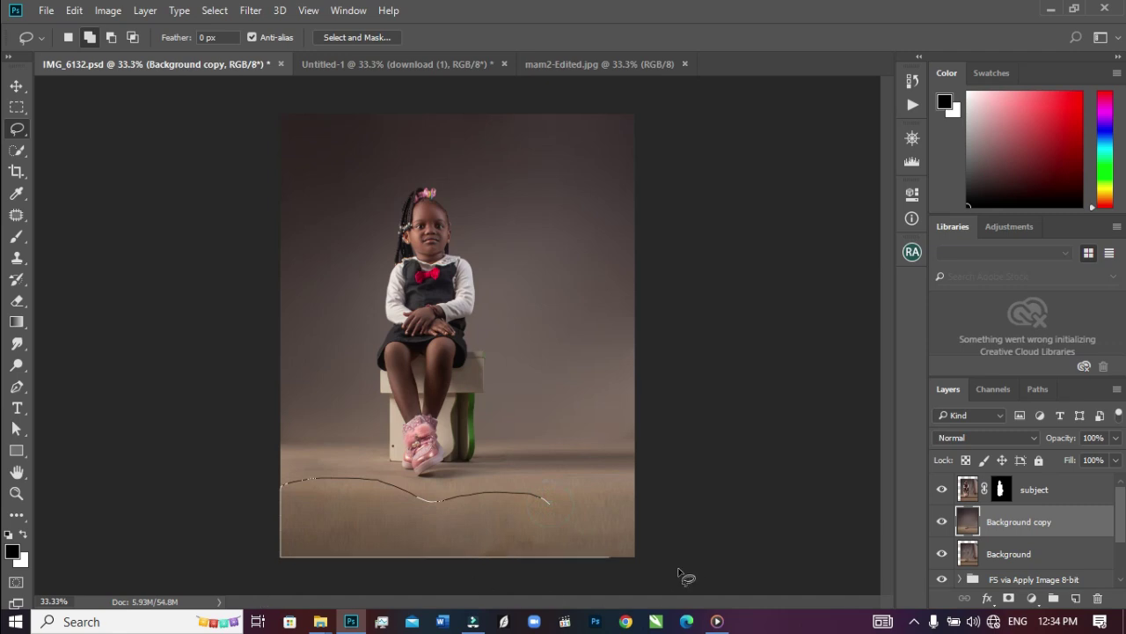
pyautogui.moveTo(687, 577)
pyautogui.mouseDown()
pyautogui.moveTo(629, 490)
pyautogui.moveTo(641, 463)
pyautogui.moveTo(446, 494)
pyautogui.moveTo(428, 478)
pyautogui.moveTo(352, 539)
pyautogui.mouseUp()
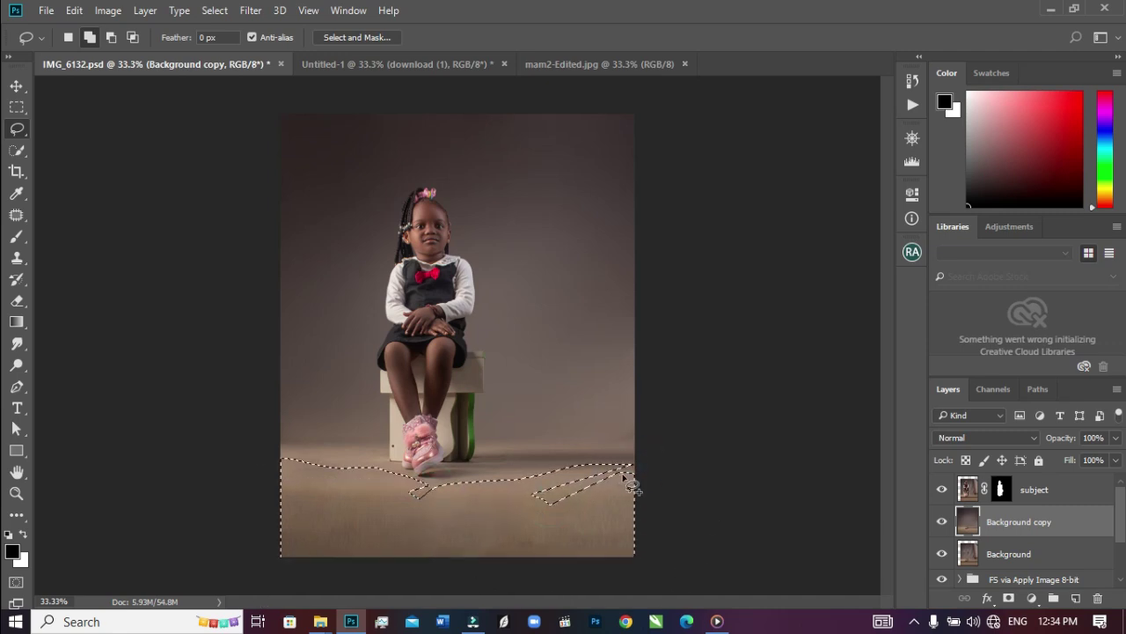
pyautogui.moveTo(623, 476)
pyautogui.mouseDown()
pyautogui.moveTo(440, 504)
pyautogui.moveTo(680, 517)
pyautogui.moveTo(650, 494)
pyautogui.mouseUp()
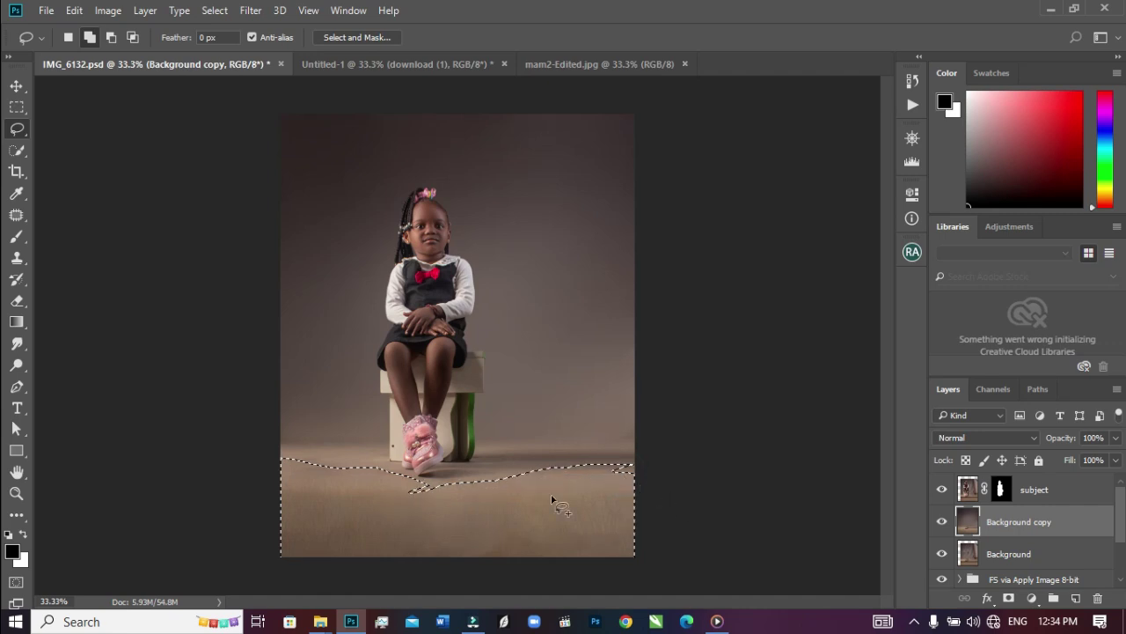
pyautogui.rightClick(553, 500)
pyautogui.click(636, 187)
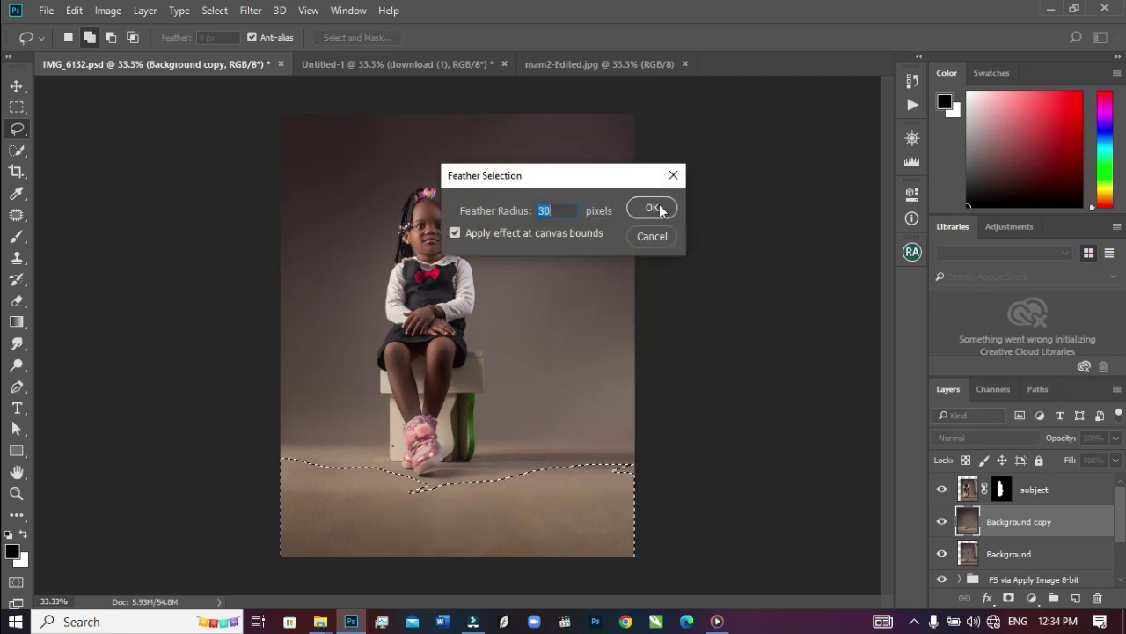
pyautogui.click(652, 209)
# Apply a Gaussian Blur with a 55.3-pixel radius to the selected floor and remove the selection.
pyautogui.click(251, 9)
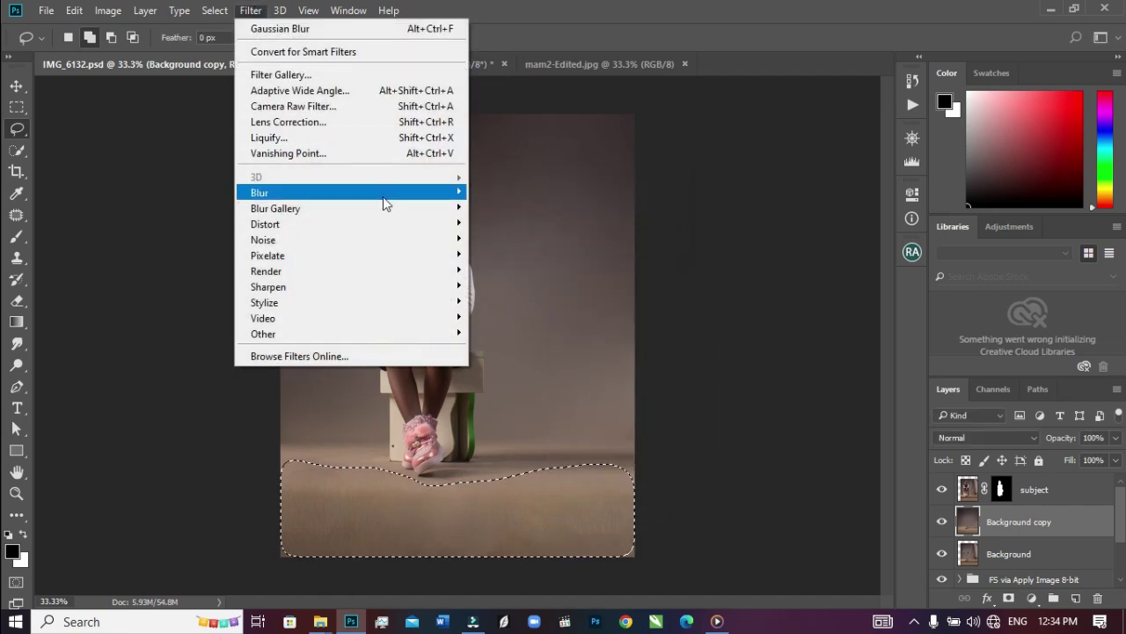
pyautogui.moveTo(383, 196)
pyautogui.click(517, 255)
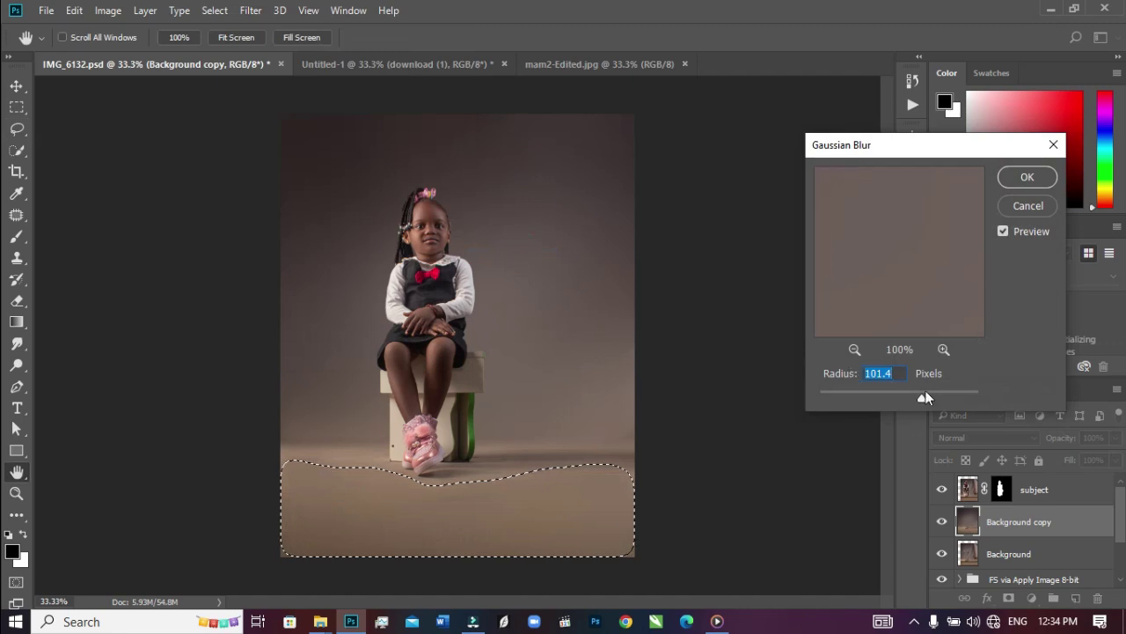
pyautogui.moveTo(914, 393); pyautogui.dragTo(909, 395)
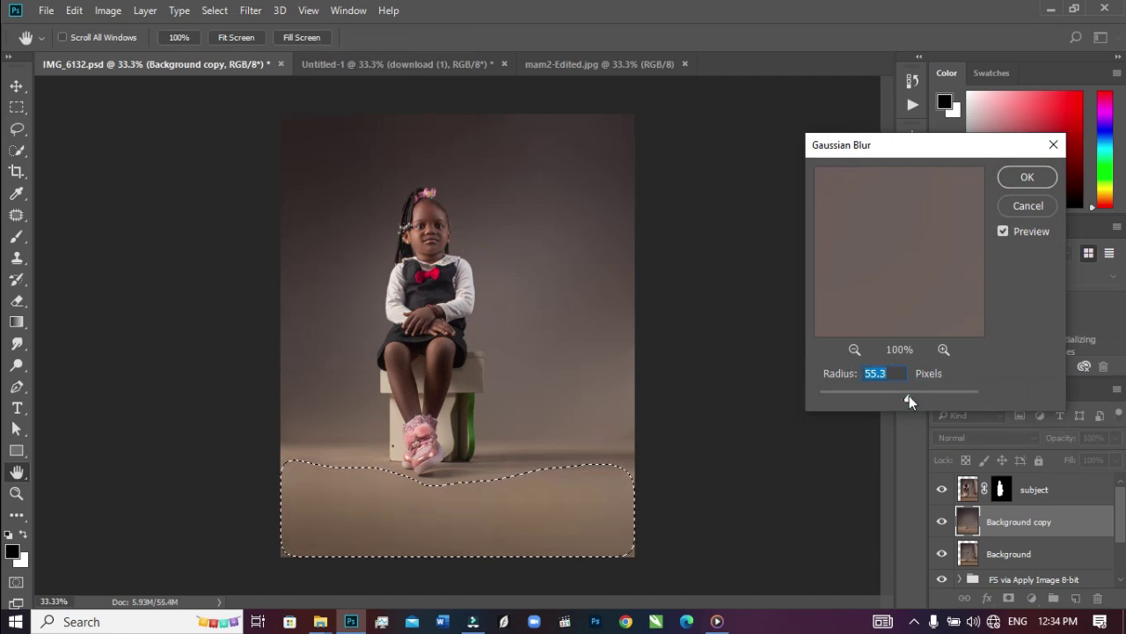
pyautogui.press('Return')
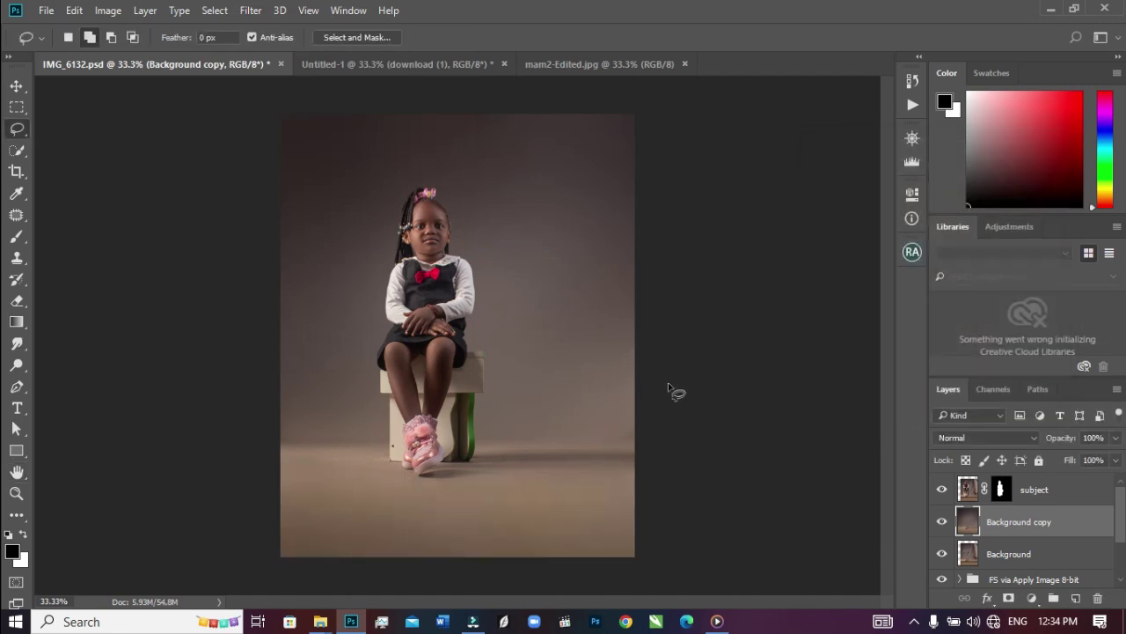
# Lasso the floor-line areas on both sides of the stool and around the feet, and feather the selection by 30 pixels.
pyautogui.moveTo(269, 435); pyautogui.dragTo(337, 477)
pyautogui.moveTo(485, 449)
pyautogui.mouseDown()
pyautogui.moveTo(674, 443)
pyautogui.moveTo(572, 471)
pyautogui.moveTo(488, 453)
pyautogui.moveTo(577, 479)
pyautogui.mouseUp()
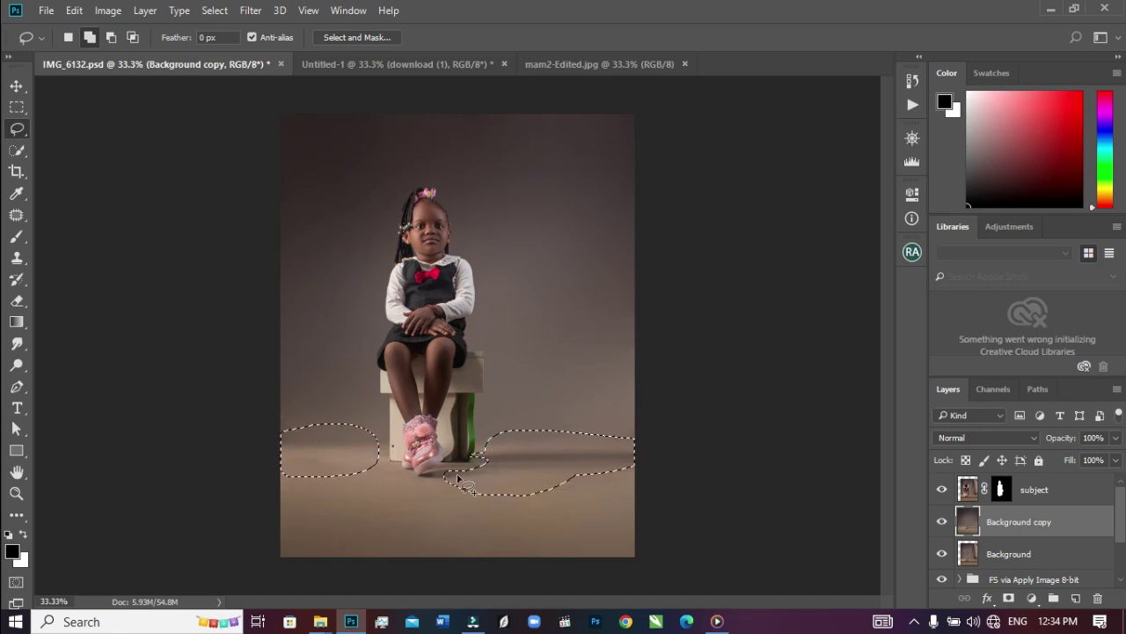
pyautogui.moveTo(381, 474)
pyautogui.mouseDown()
pyautogui.moveTo(358, 517)
pyautogui.moveTo(412, 503)
pyautogui.moveTo(368, 443)
pyautogui.mouseUp()
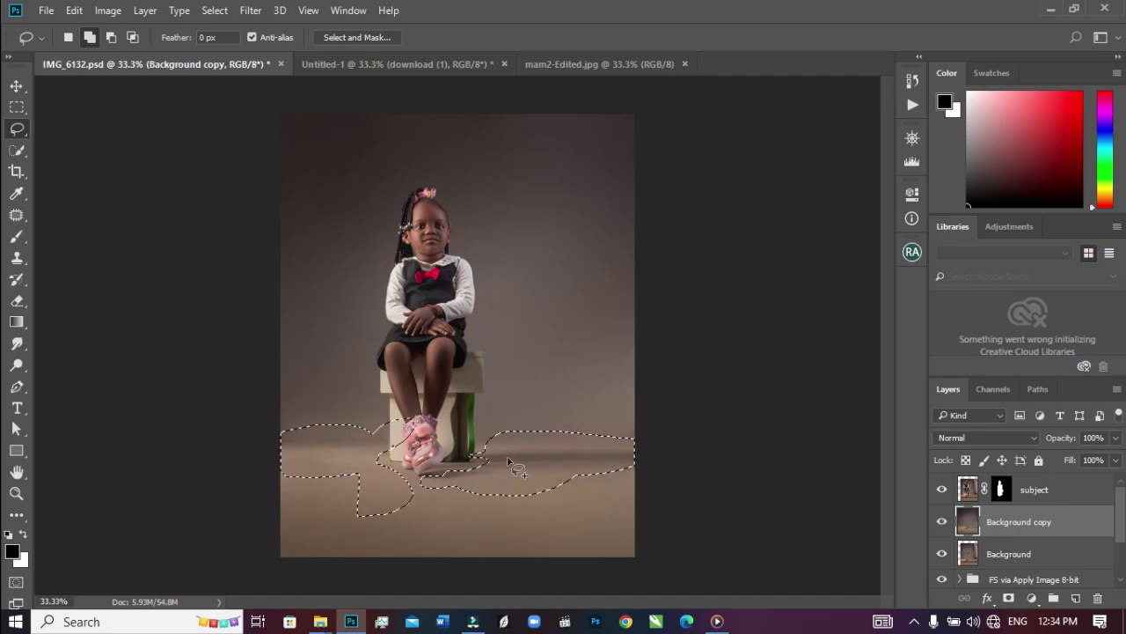
pyautogui.rightClick(552, 461)
pyautogui.click(607, 162)
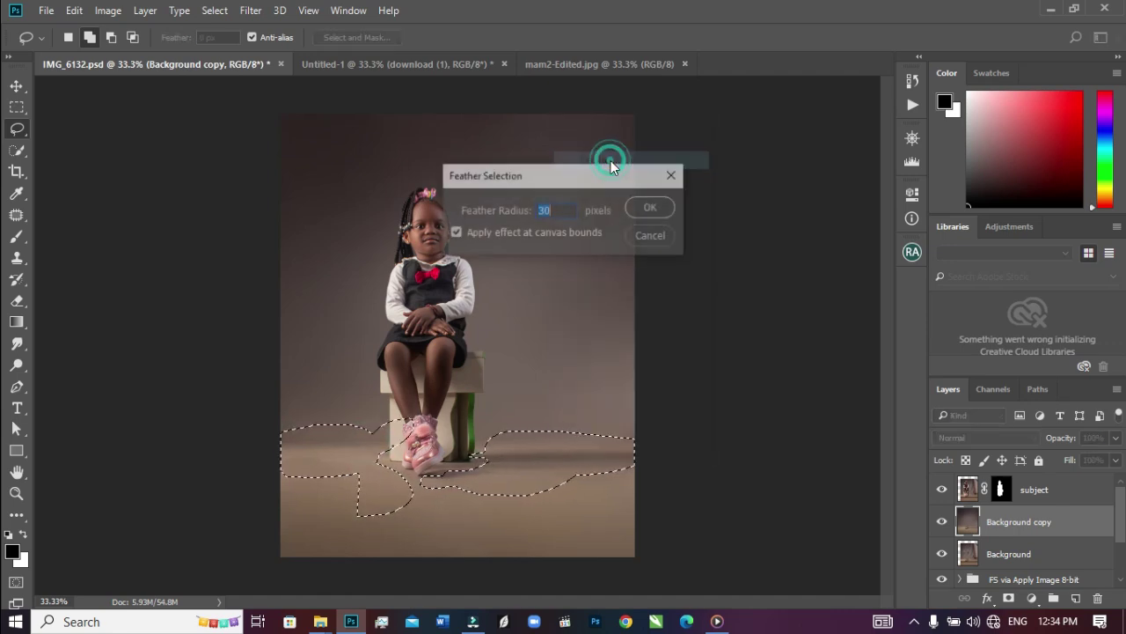
pyautogui.click(652, 208)
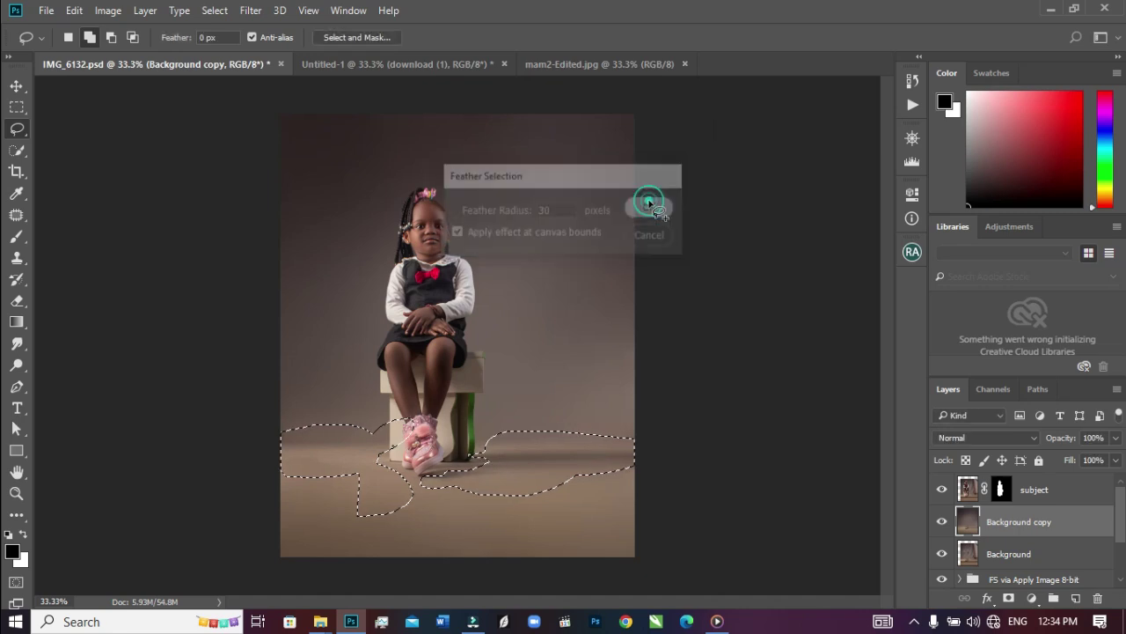
# Apply a Gaussian Blur with a slightly reduced radius to the selected floor-line areas and deselect.
pyautogui.click(250, 10)
pyautogui.moveTo(402, 192)
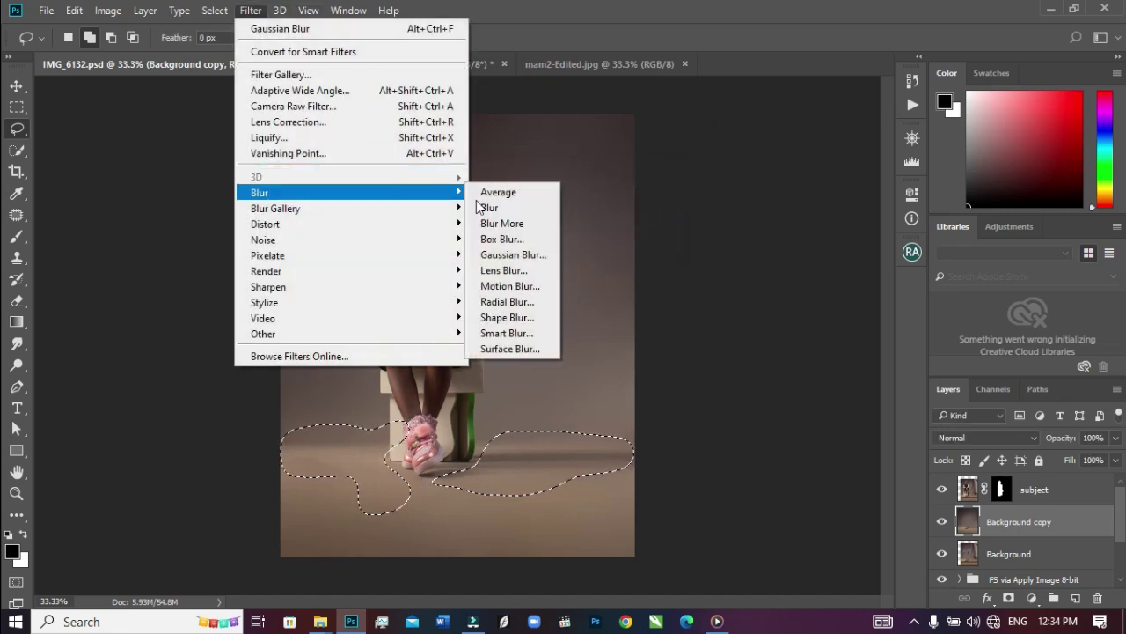
pyautogui.click(498, 255)
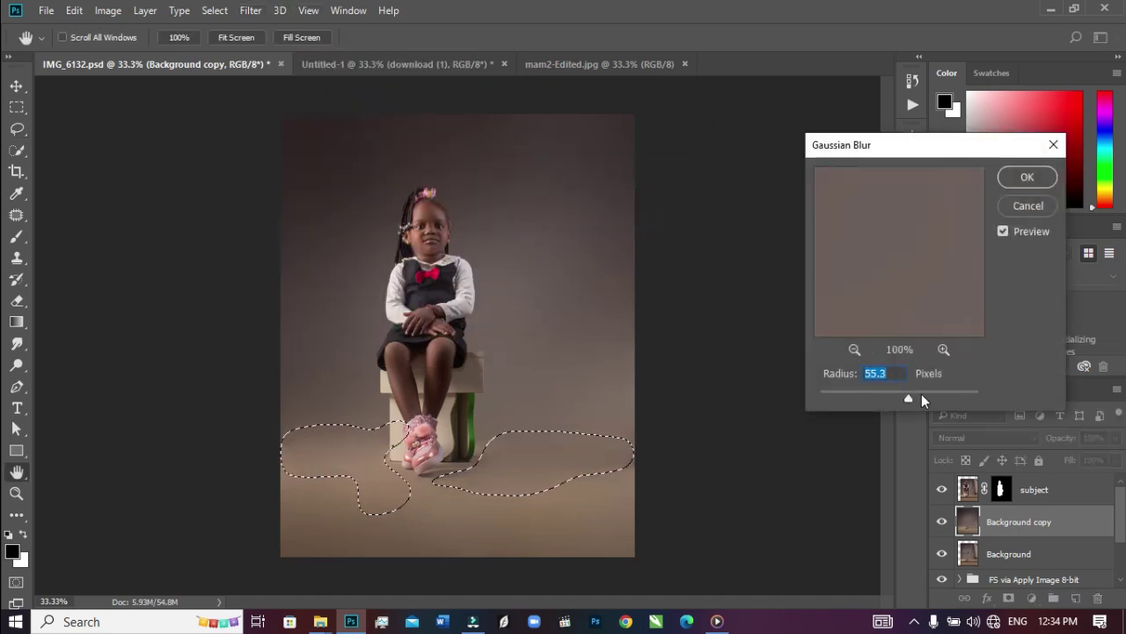
pyautogui.moveTo(901, 401); pyautogui.dragTo(898, 397)
pyautogui.press('Return')
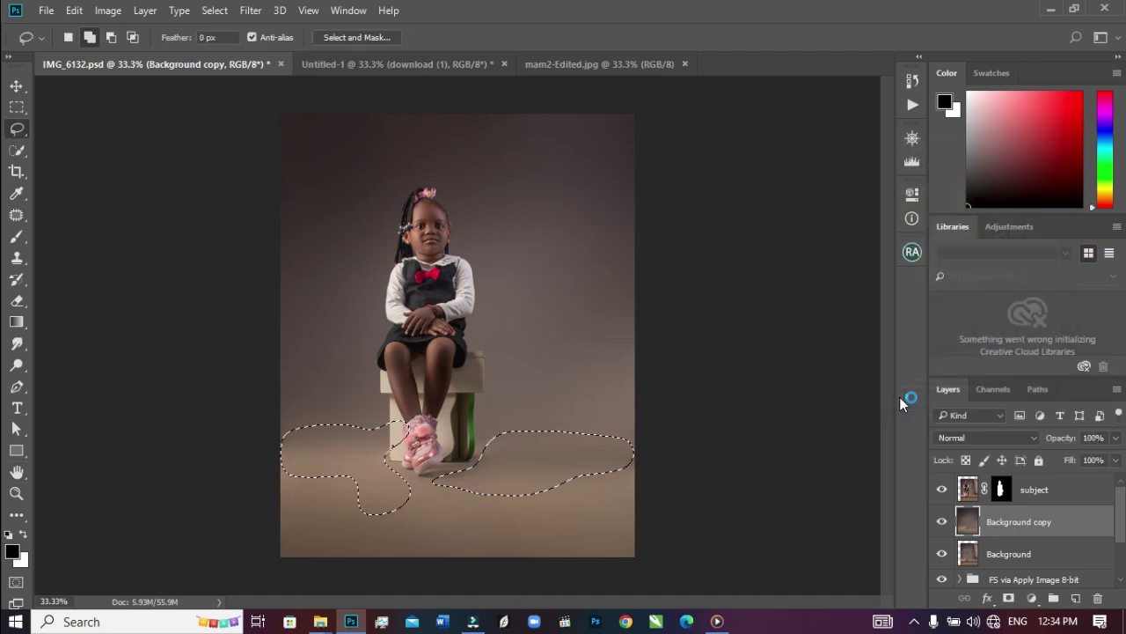
pyautogui.hotkey('ctrl', 'd')
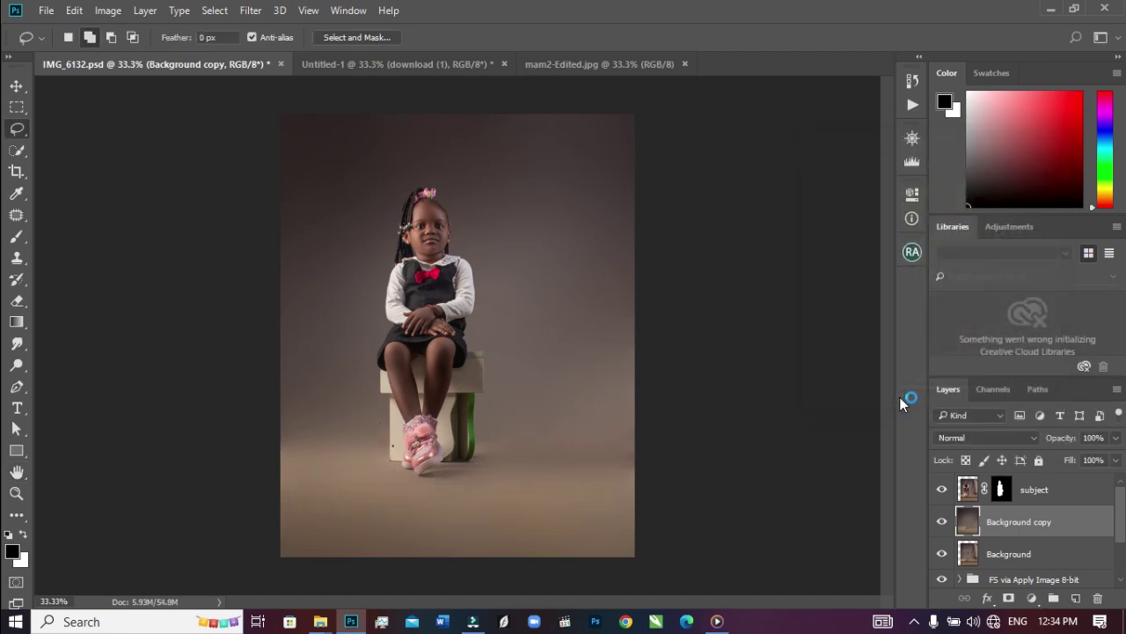
# Compare the image with and without the Background copy layer by toggling its visibility.
pyautogui.click(941, 523)
pyautogui.click(942, 524)
pyautogui.click(942, 523)
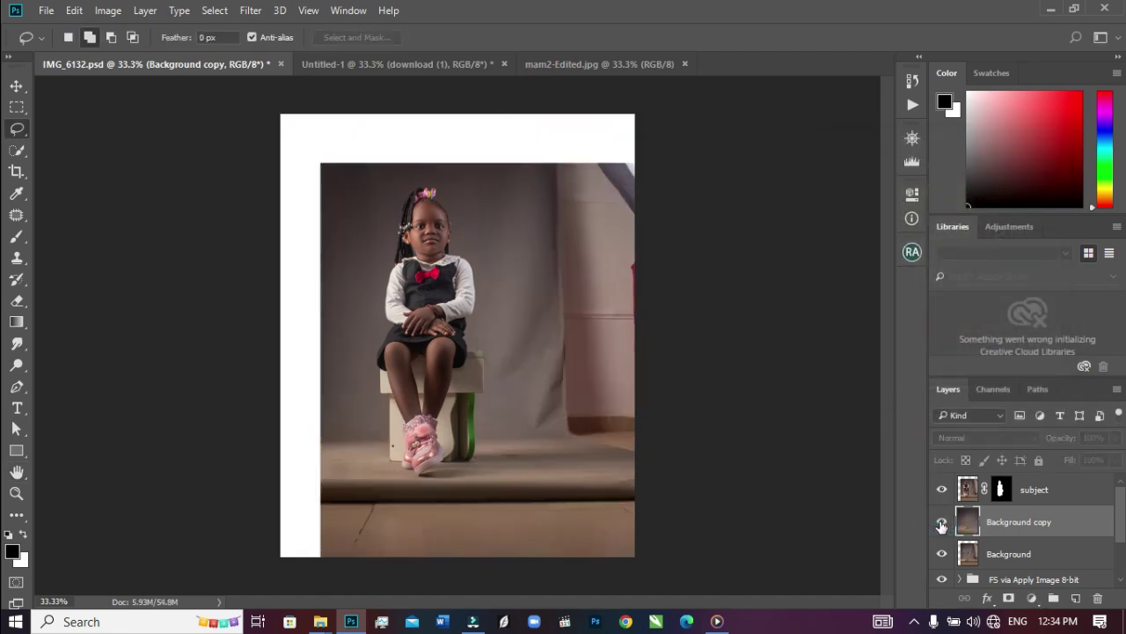
pyautogui.click(941, 523)
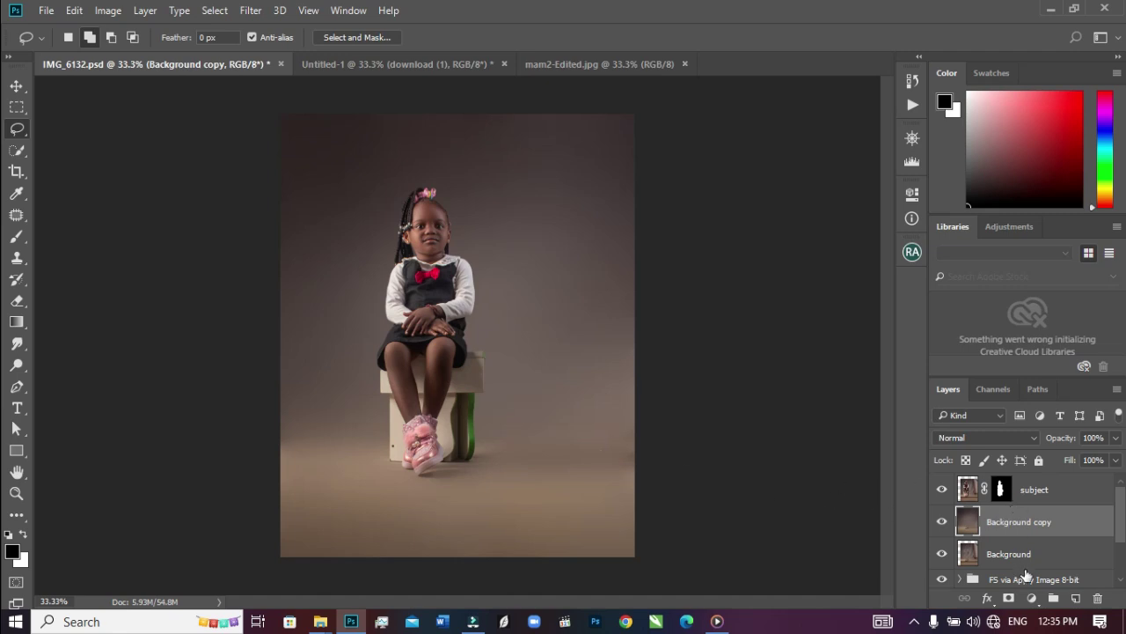
# Add a Hue/Saturation adjustment layer above Background copy and activate its on-image targeted adjustment.
pyautogui.click(1032, 598)
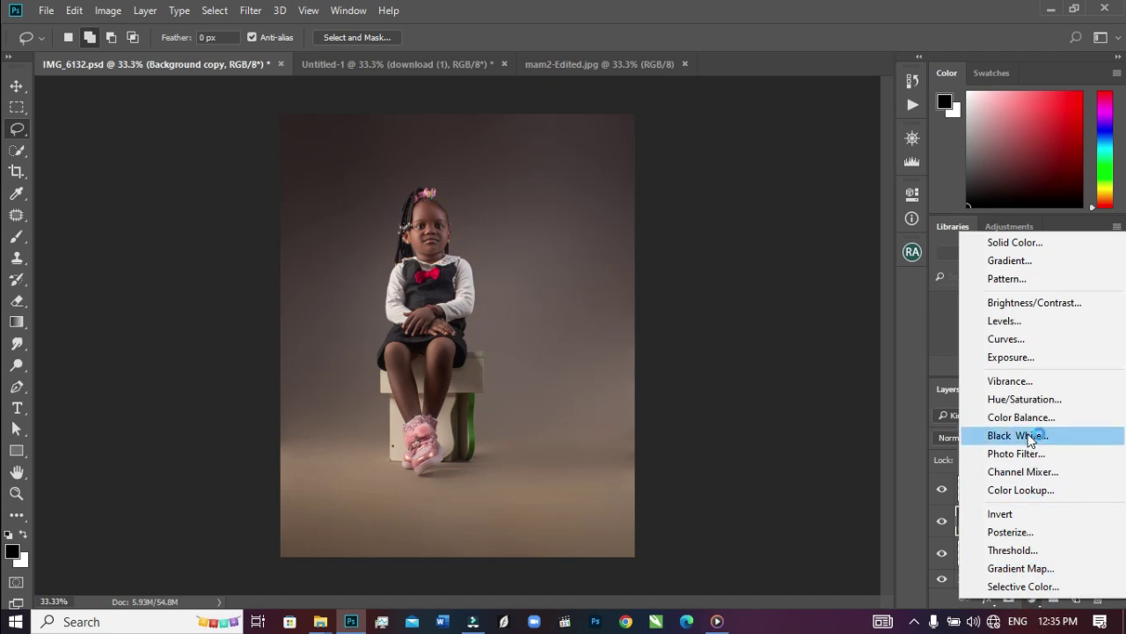
pyautogui.click(1038, 400)
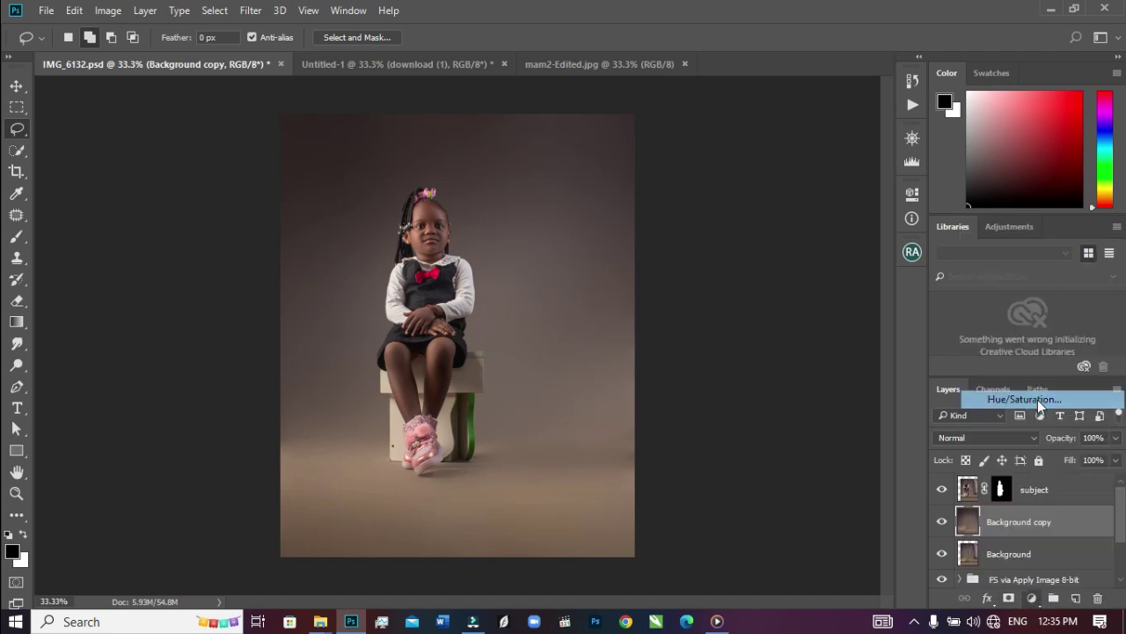
pyautogui.click(674, 264)
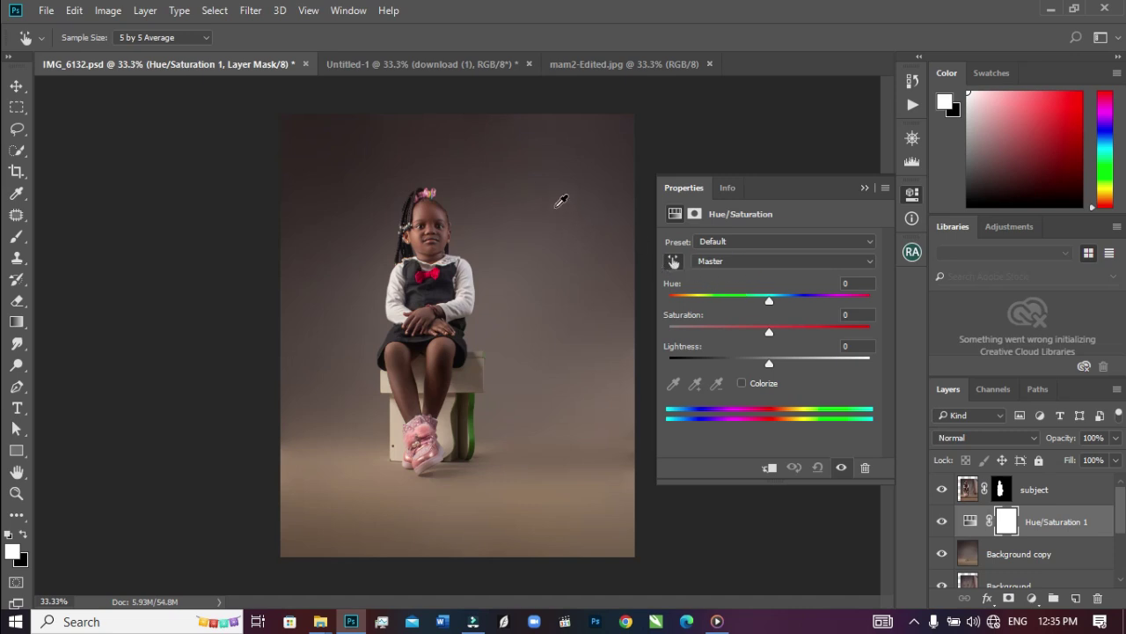
# Set the saturation of the backdrop's reds and the floor's yellows to -100 with targeted on-image adjustments.
pyautogui.moveTo(554, 189); pyautogui.dragTo(279, 215)
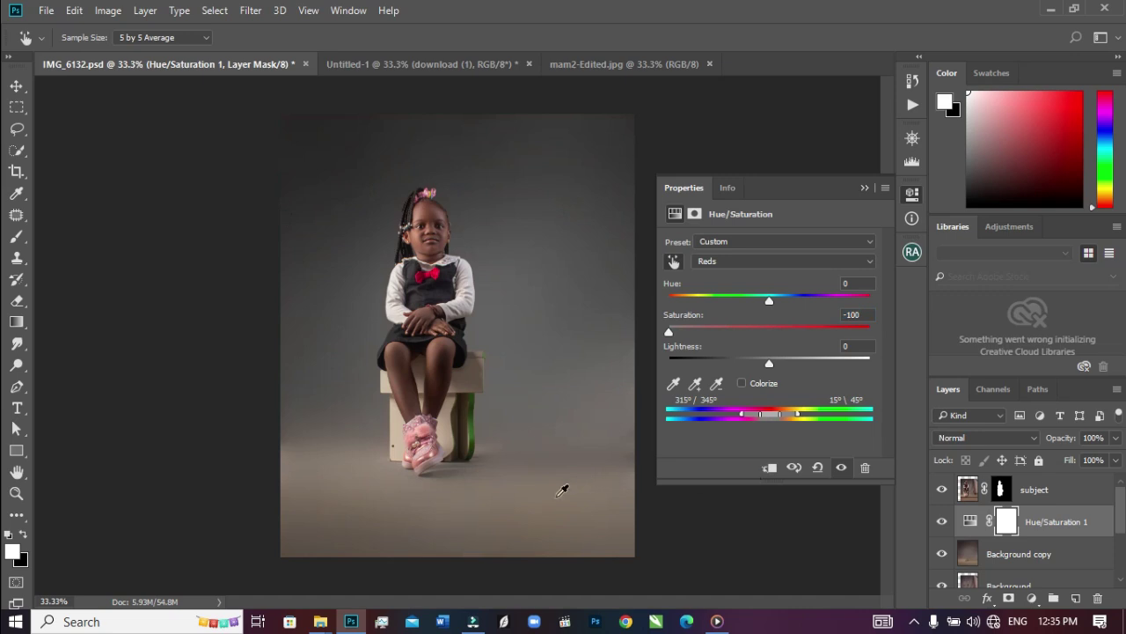
pyautogui.moveTo(537, 500); pyautogui.dragTo(259, 504)
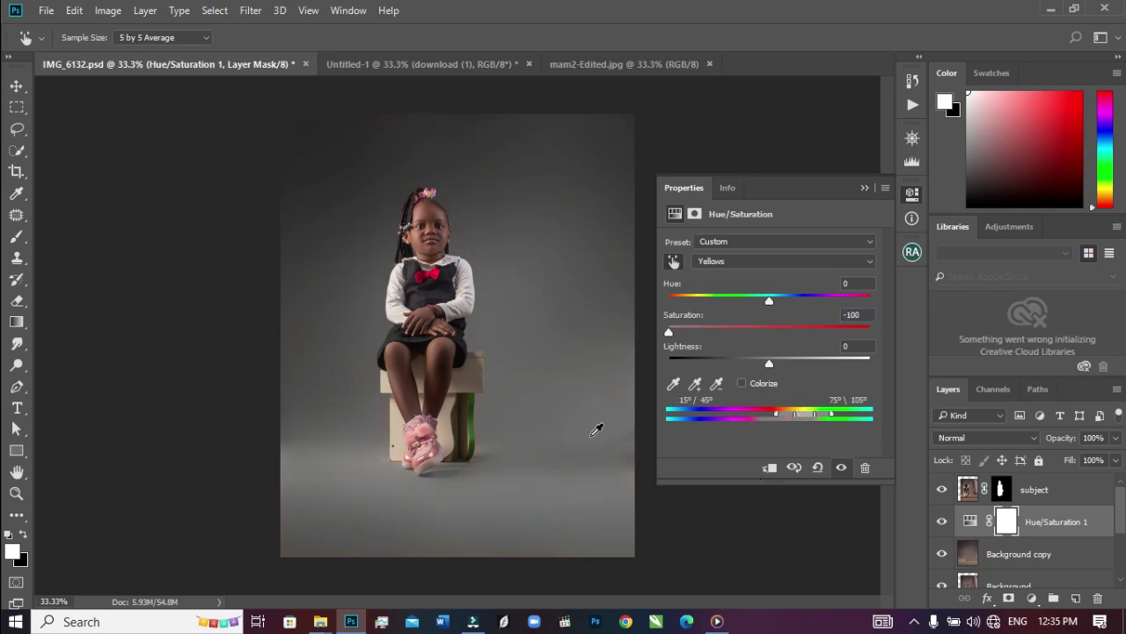
pyautogui.click(575, 394)
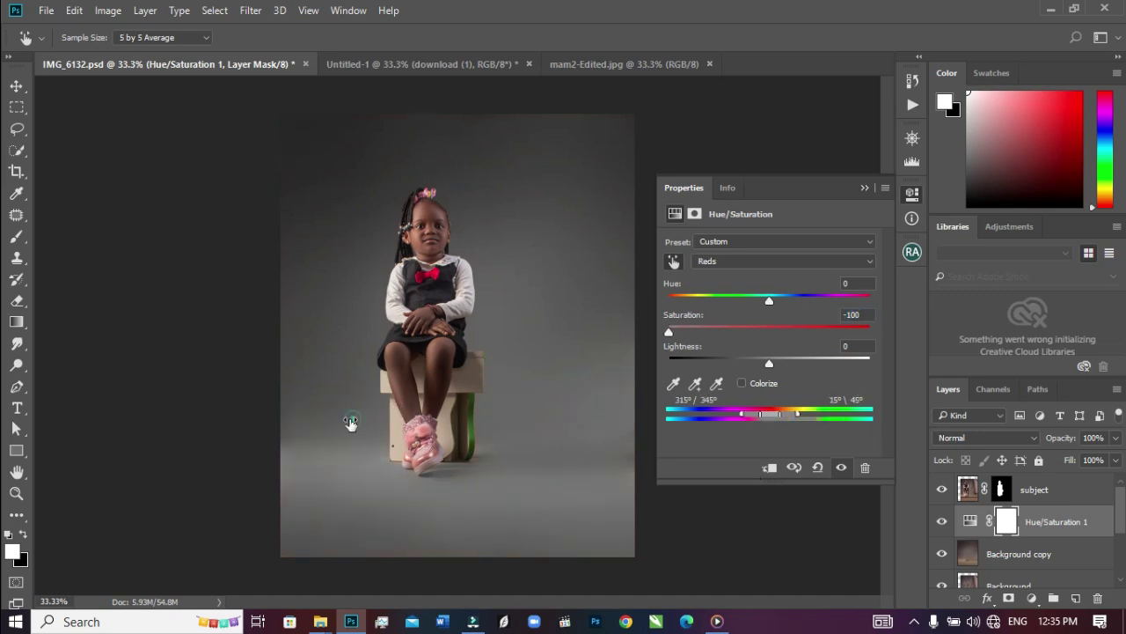
pyautogui.click(384, 300)
pyautogui.click(423, 136)
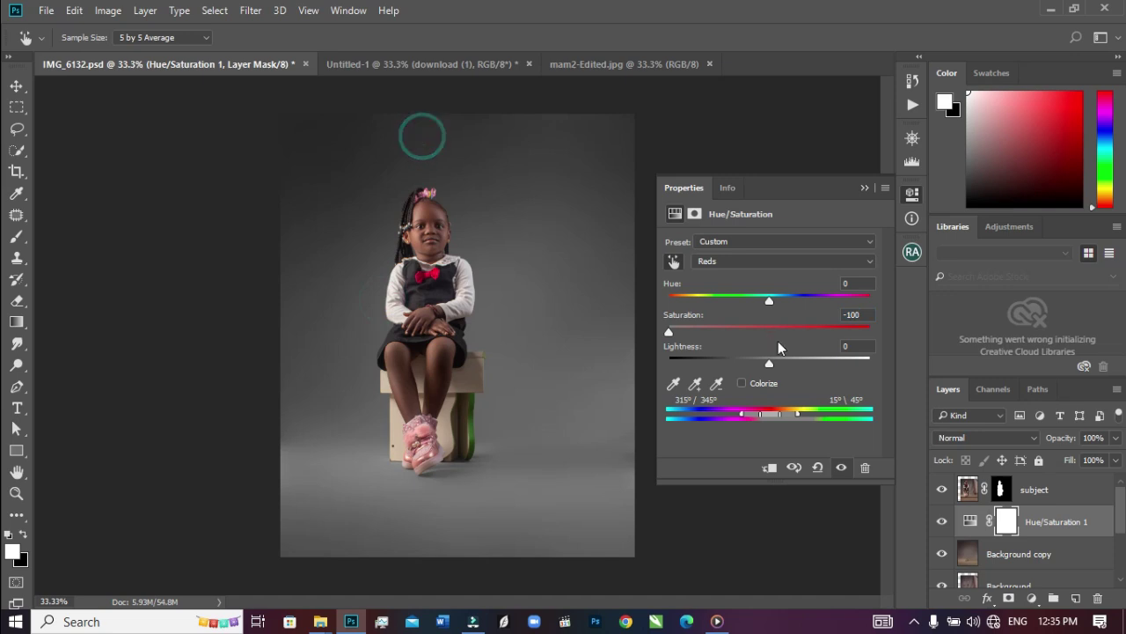
# Compare the backdrop with and without the Hue/Saturation adjustment, and collapse its properties.
pyautogui.click(943, 522)
pyautogui.click(943, 524)
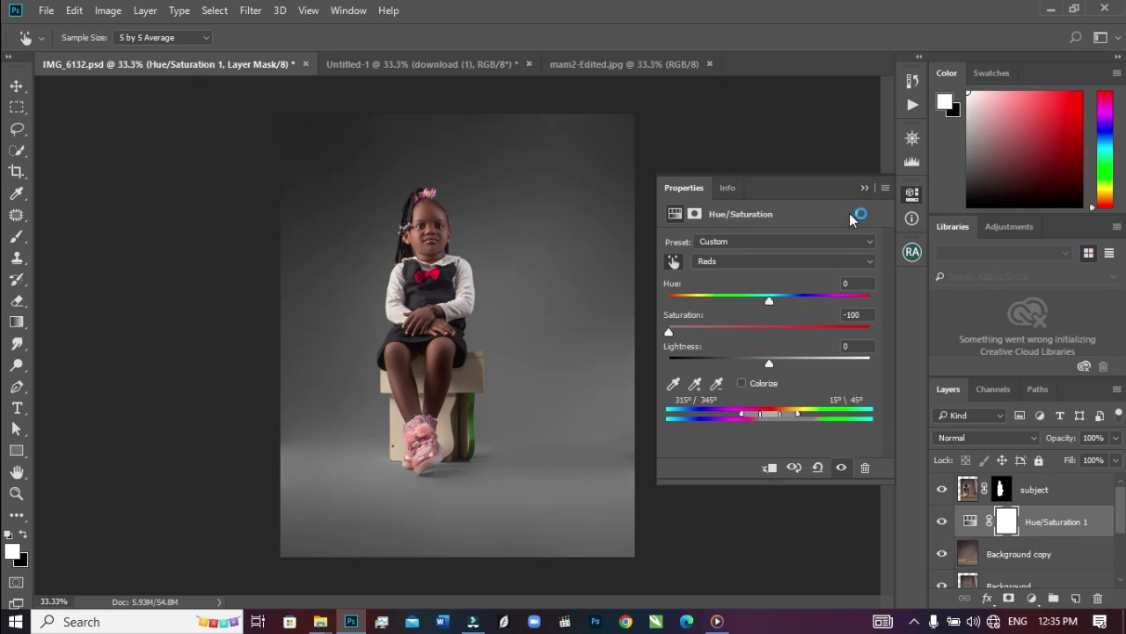
pyautogui.click(864, 188)
# Examine the finished composite mam2-Edited.jpg as a reference and return to IMG_6132.psd.
pyautogui.click(611, 65)
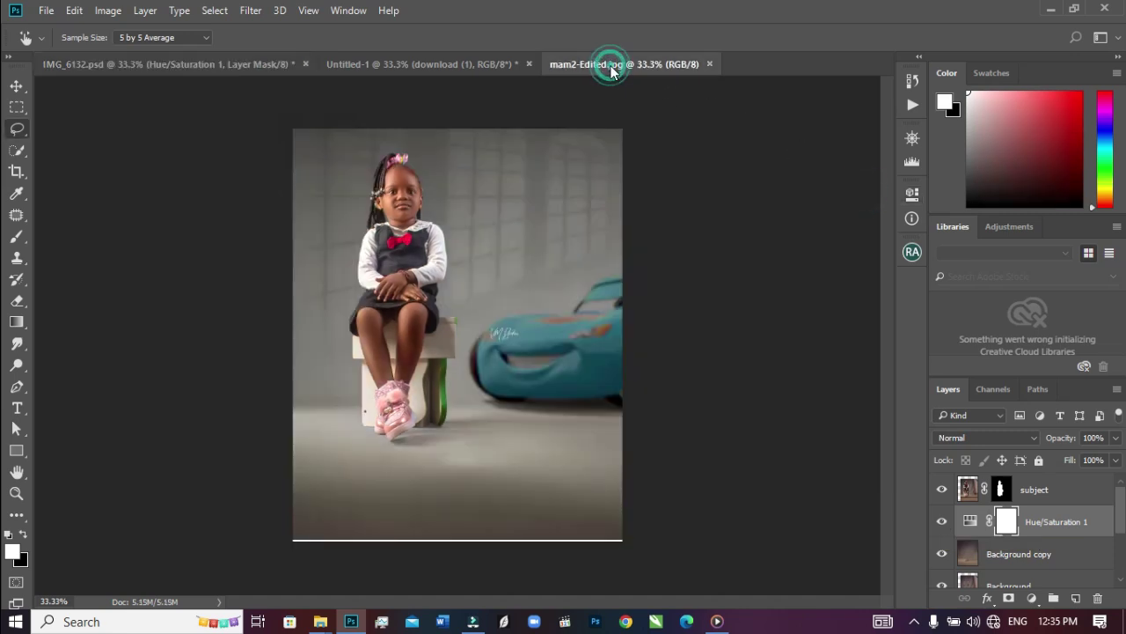
pyautogui.press('l')
pyautogui.press('d')
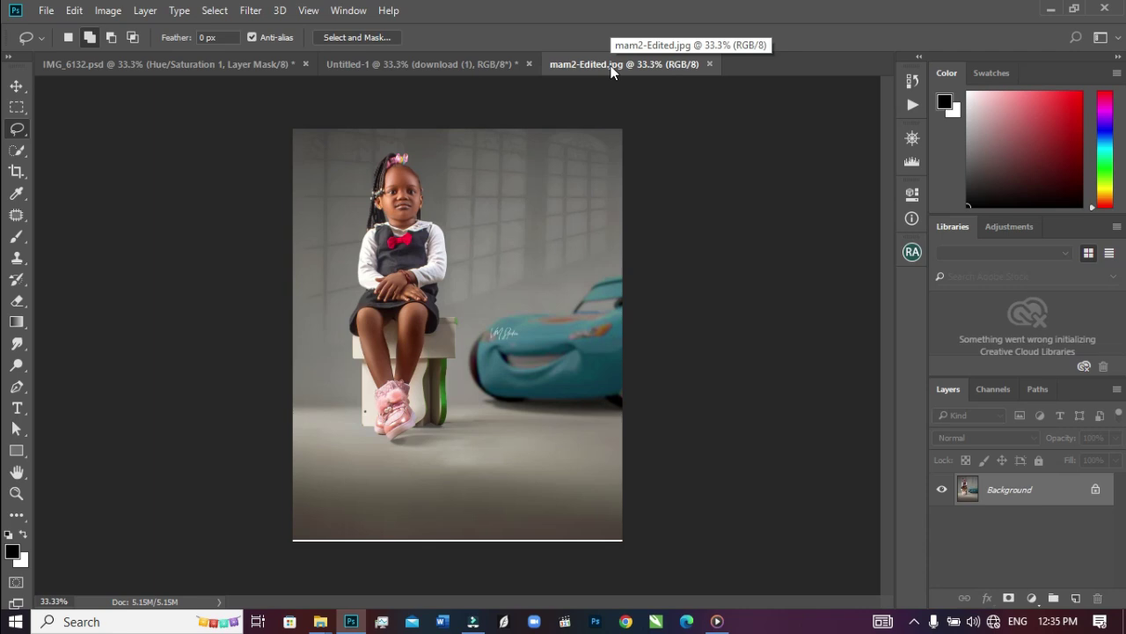
pyautogui.click(167, 66)
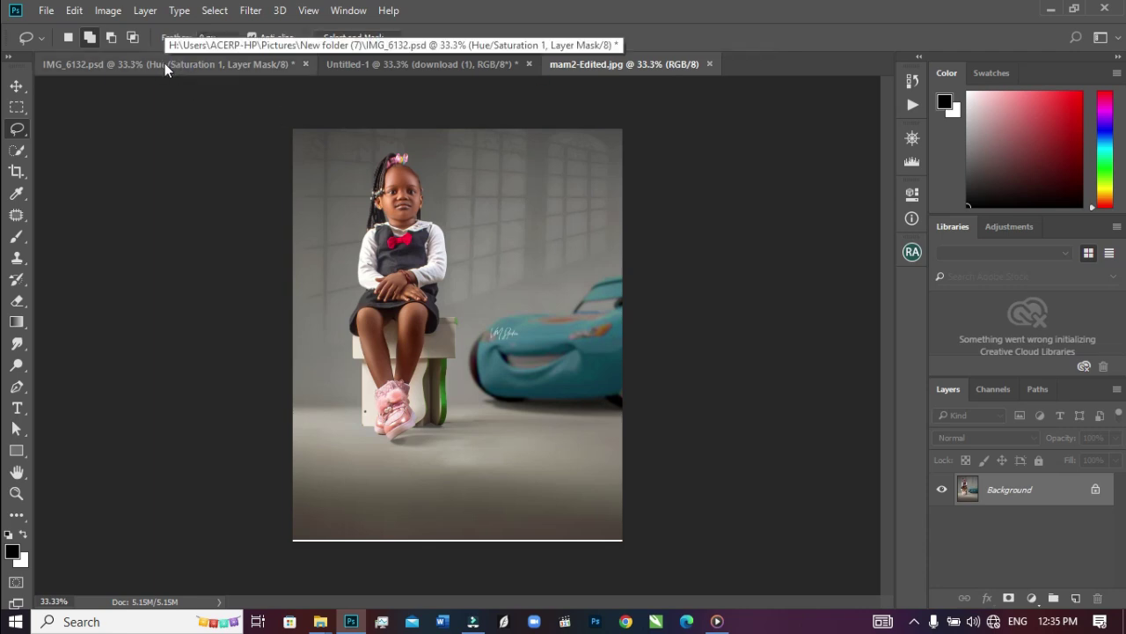
pyautogui.click(167, 67)
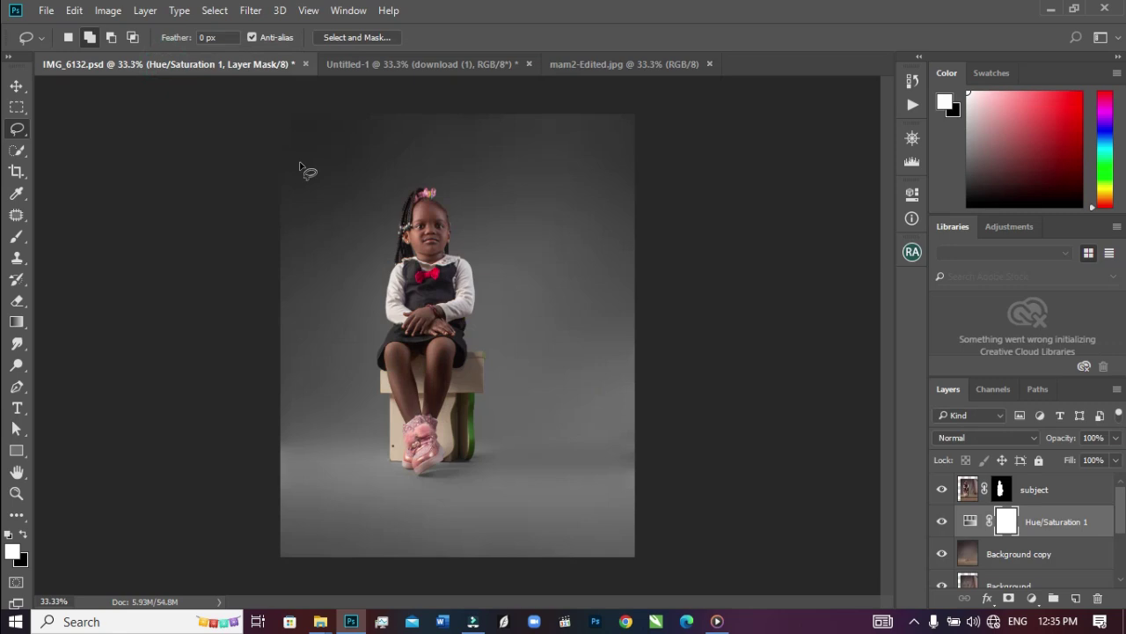
# Recheck the reference mam2-Edited.jpg, then show the download (1) car layer in Untitled-1 and copy it into IMG_6132.psd.
pyautogui.click(610, 60)
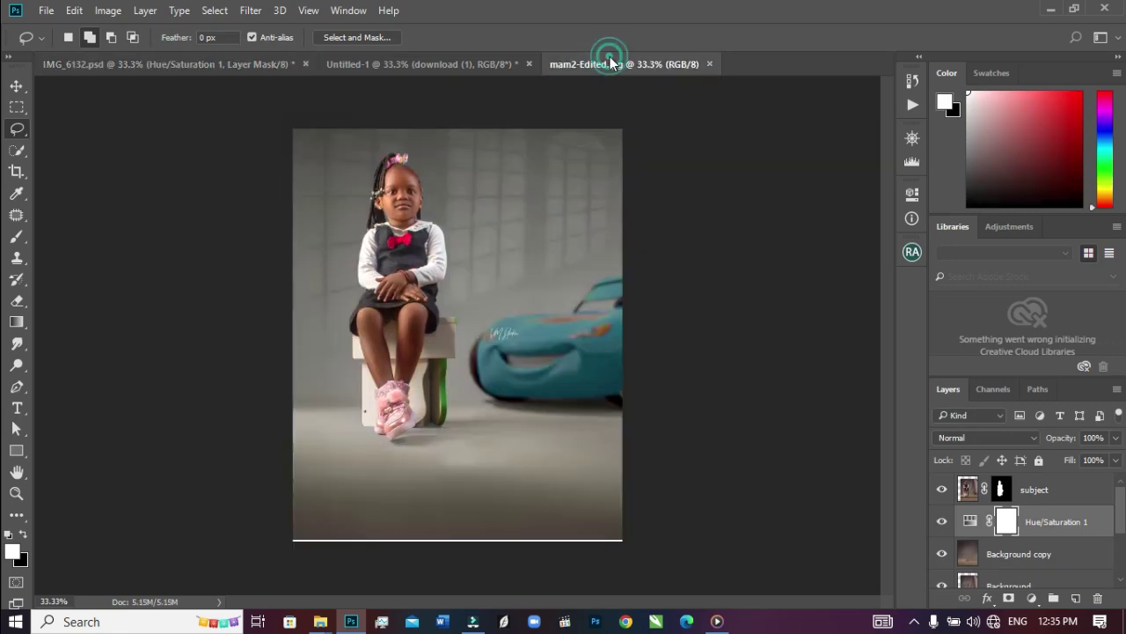
pyautogui.click(175, 68)
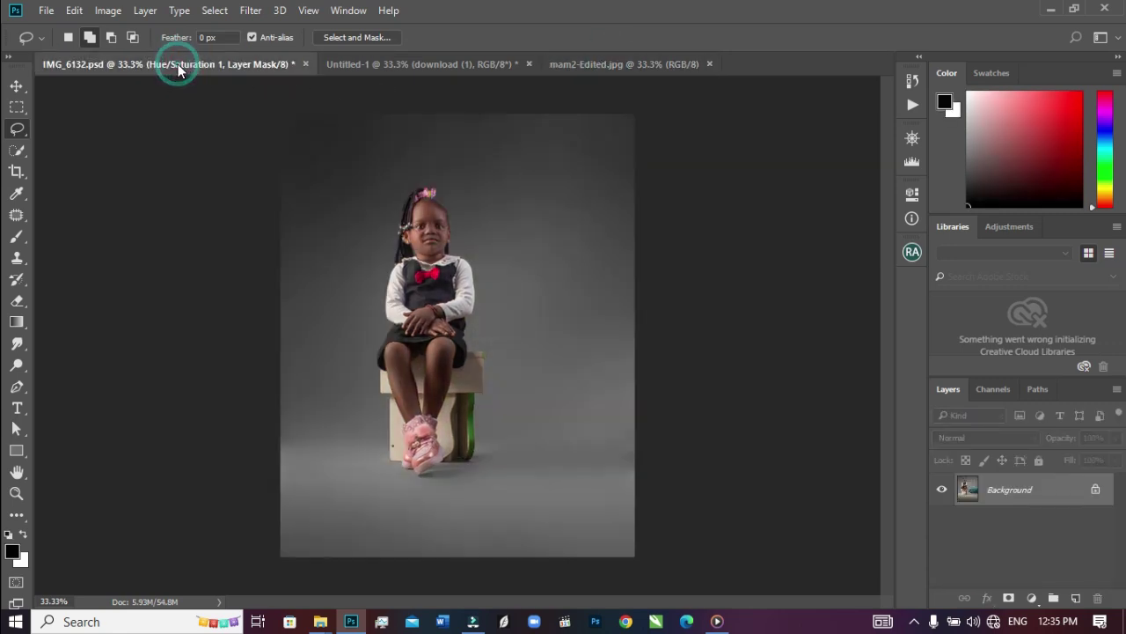
pyautogui.click(16, 86)
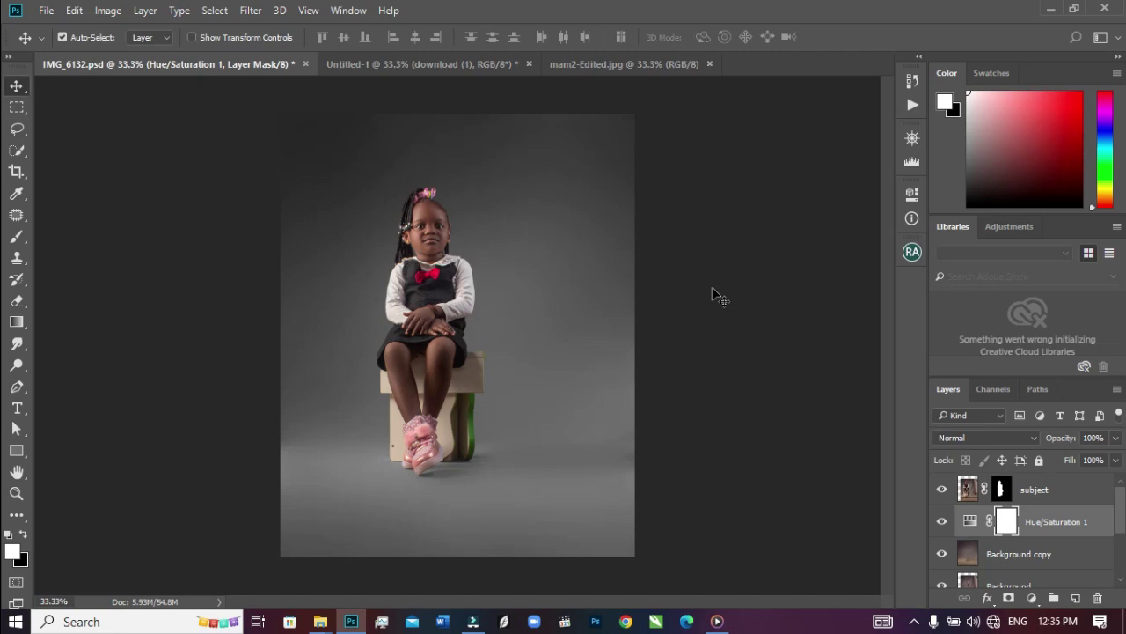
pyautogui.click(497, 66)
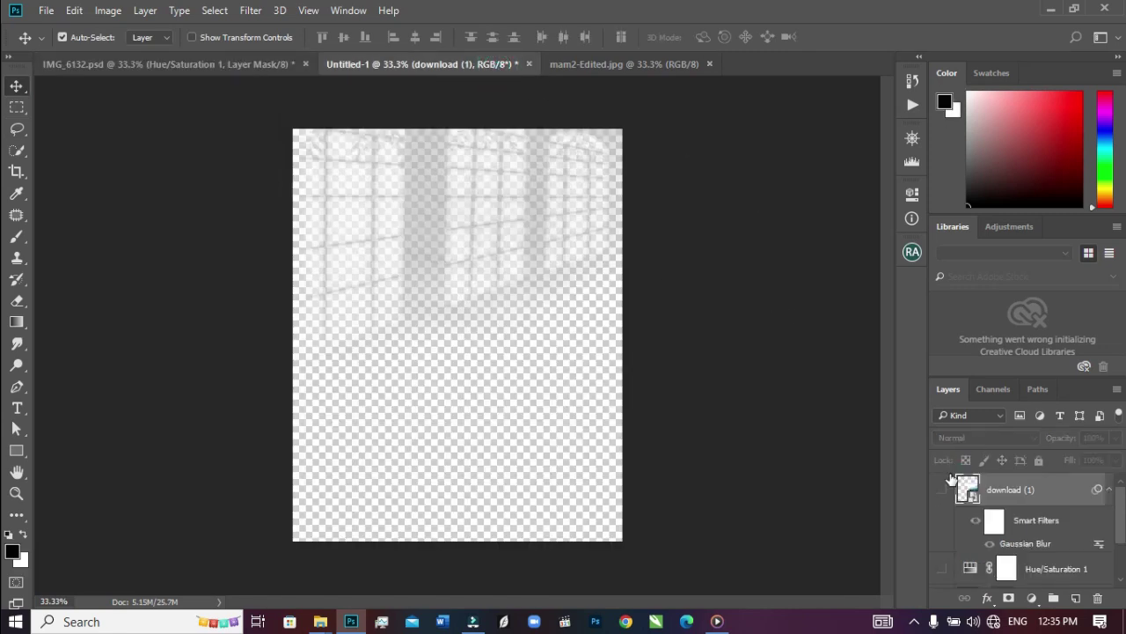
pyautogui.click(941, 489)
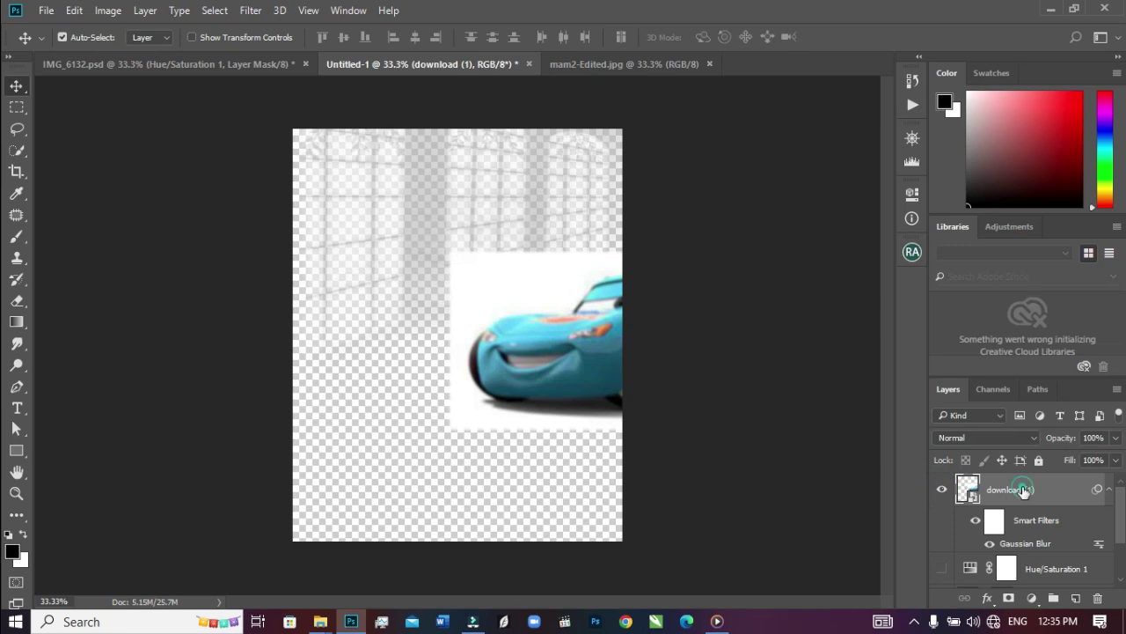
pyautogui.moveTo(1023, 491); pyautogui.dragTo(506, 348)
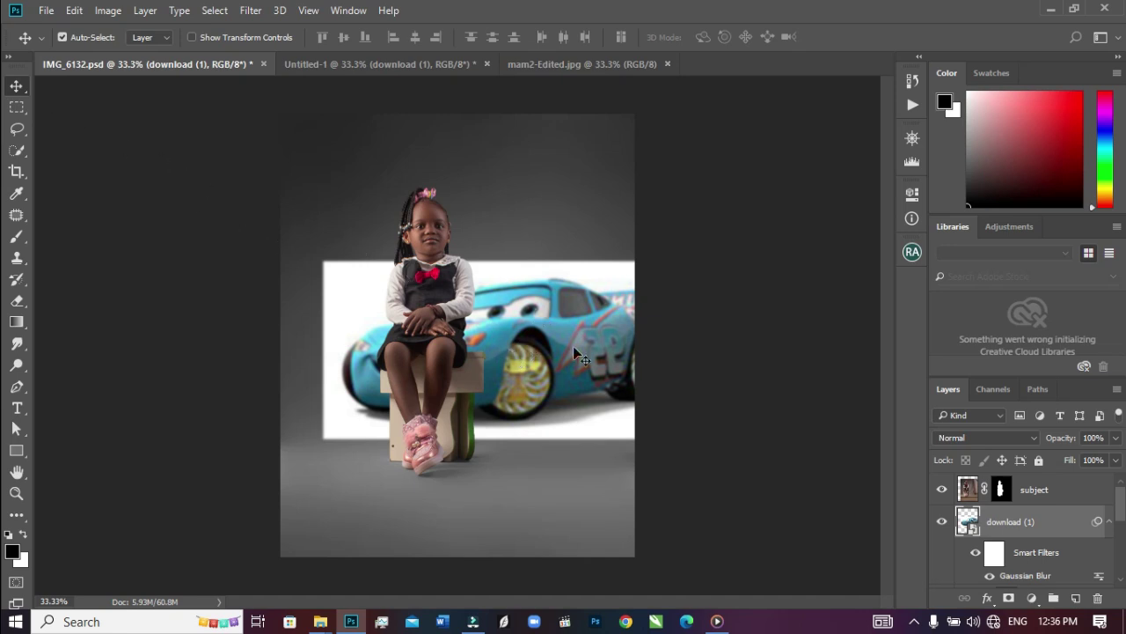
# Position the car partly beyond the canvas's right edge beside the girl, keeping its layer directly beneath the subject layer.
pyautogui.moveTo(576, 361); pyautogui.dragTo(570, 332)
pyautogui.press('ctrl')
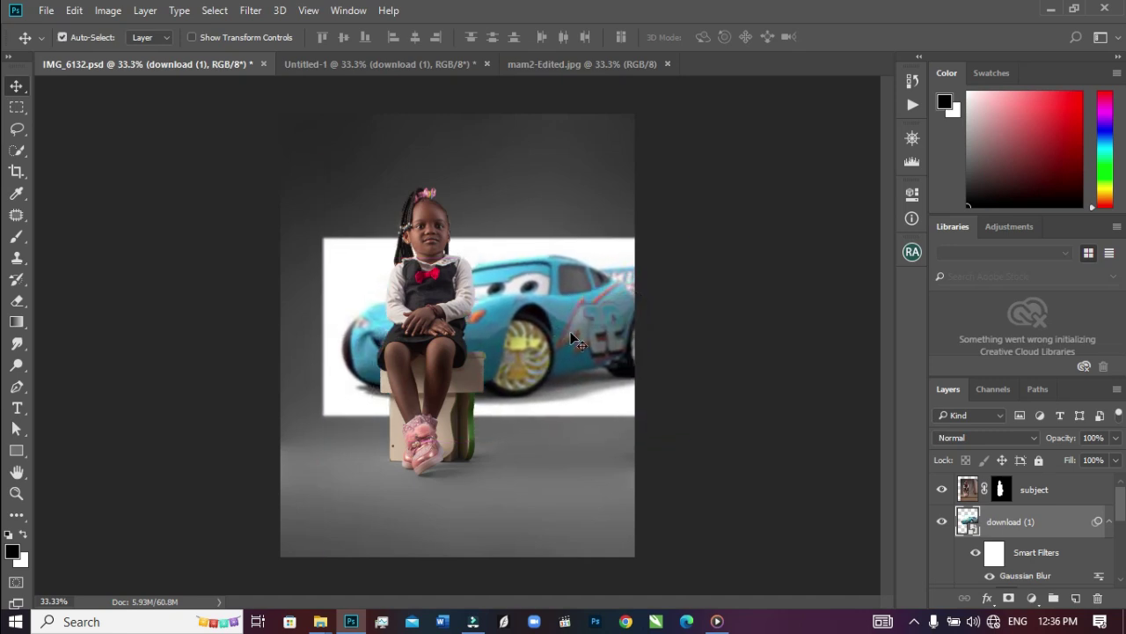
pyautogui.moveTo(1048, 522); pyautogui.dragTo(1072, 556)
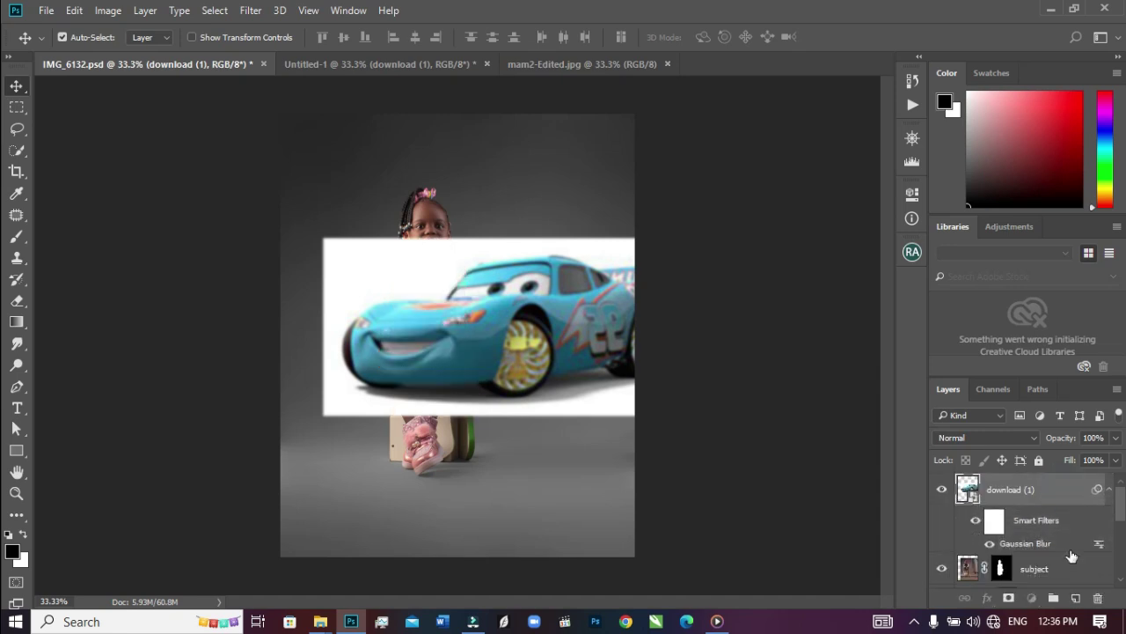
pyautogui.hotkey('ctrl', '[')
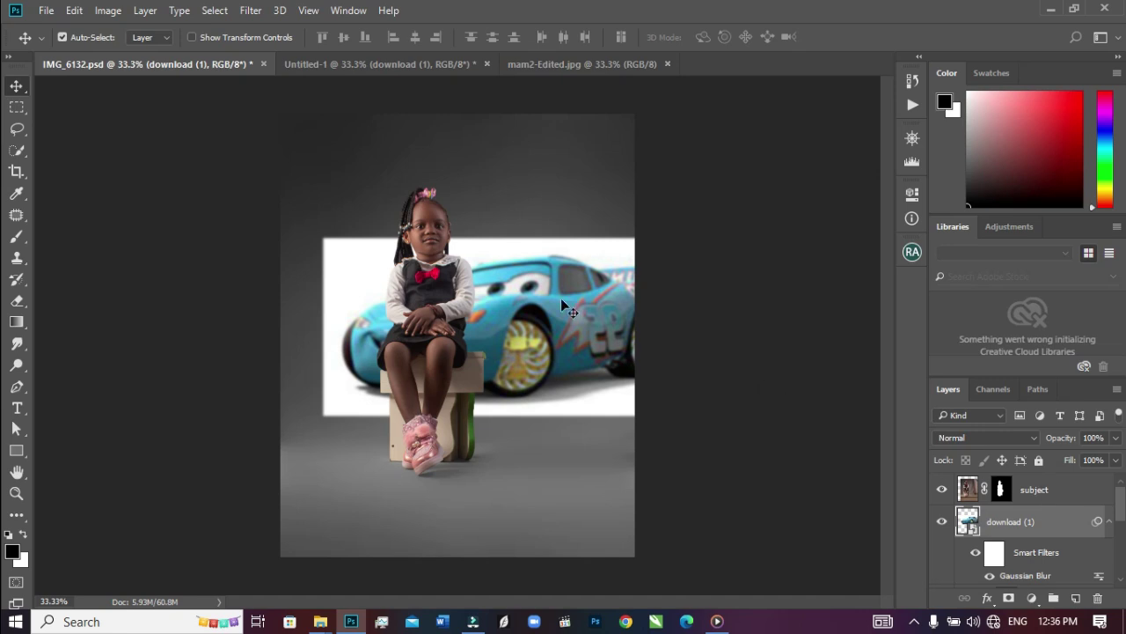
pyautogui.moveTo(519, 269); pyautogui.dragTo(647, 284)
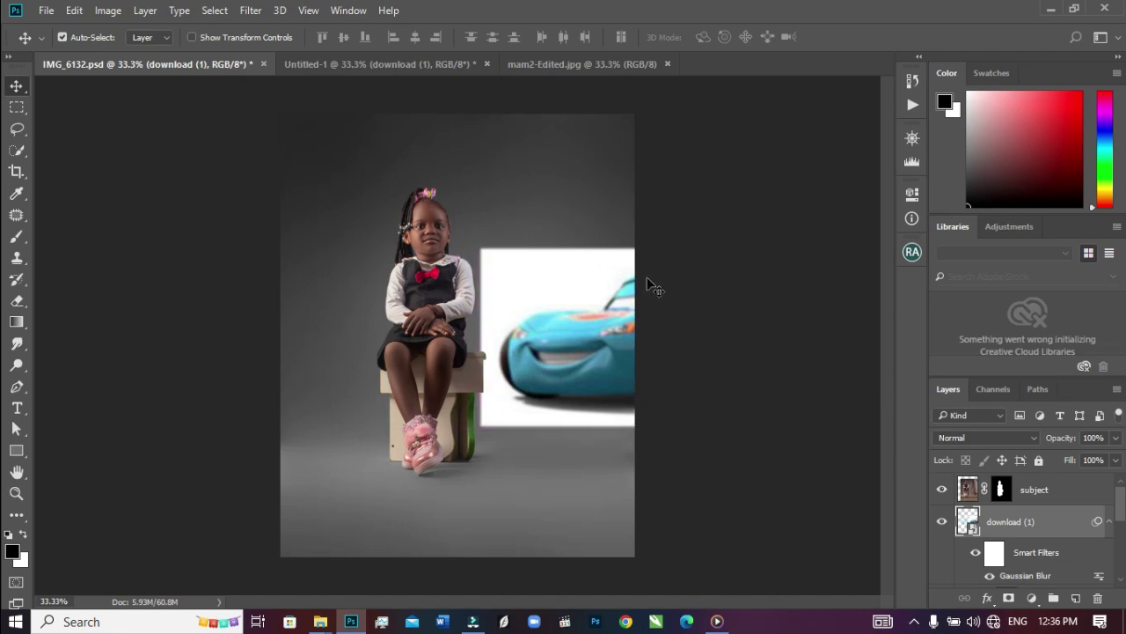
pyautogui.moveTo(567, 324); pyautogui.dragTo(525, 380)
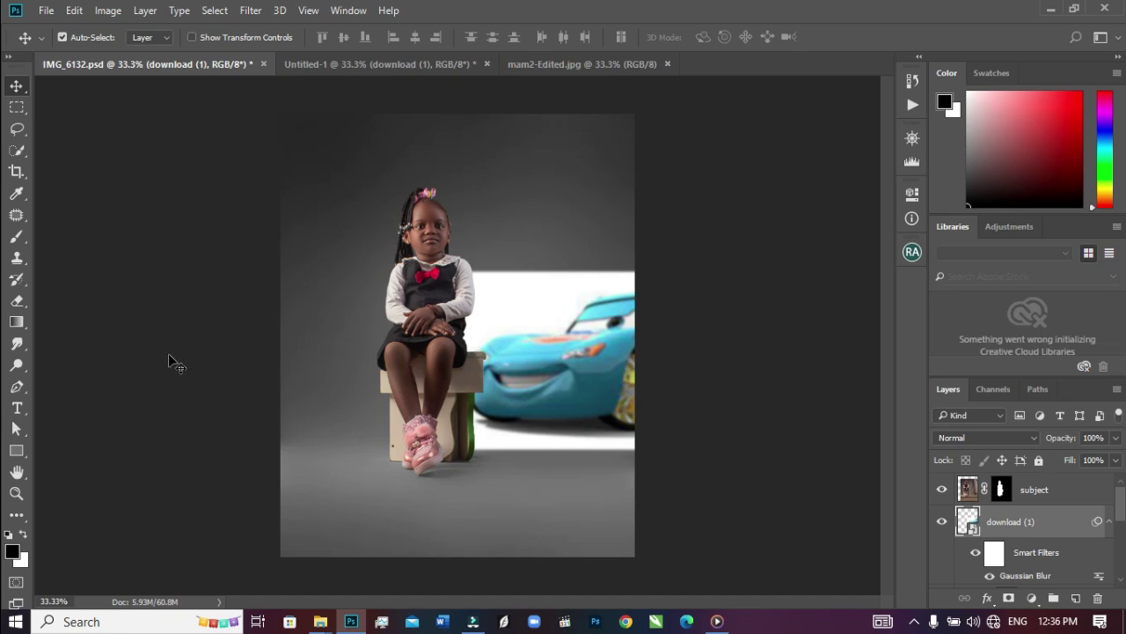
# Duplicate the subject layer with its mask and hide the original.
pyautogui.click(1059, 496)
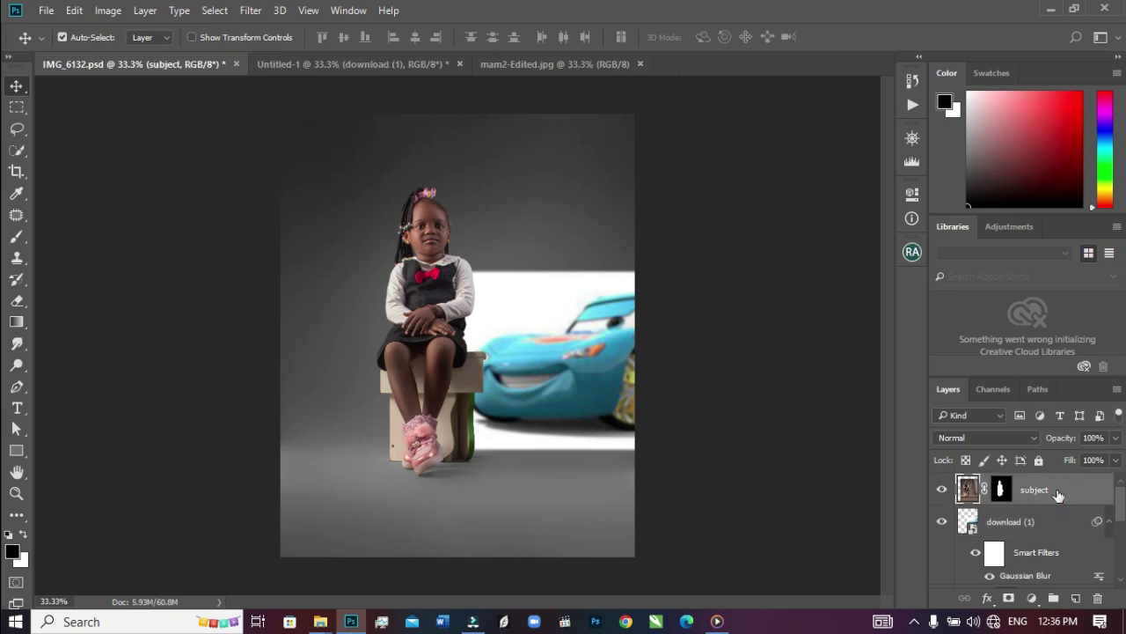
pyautogui.hotkey('ctrl', 'j')
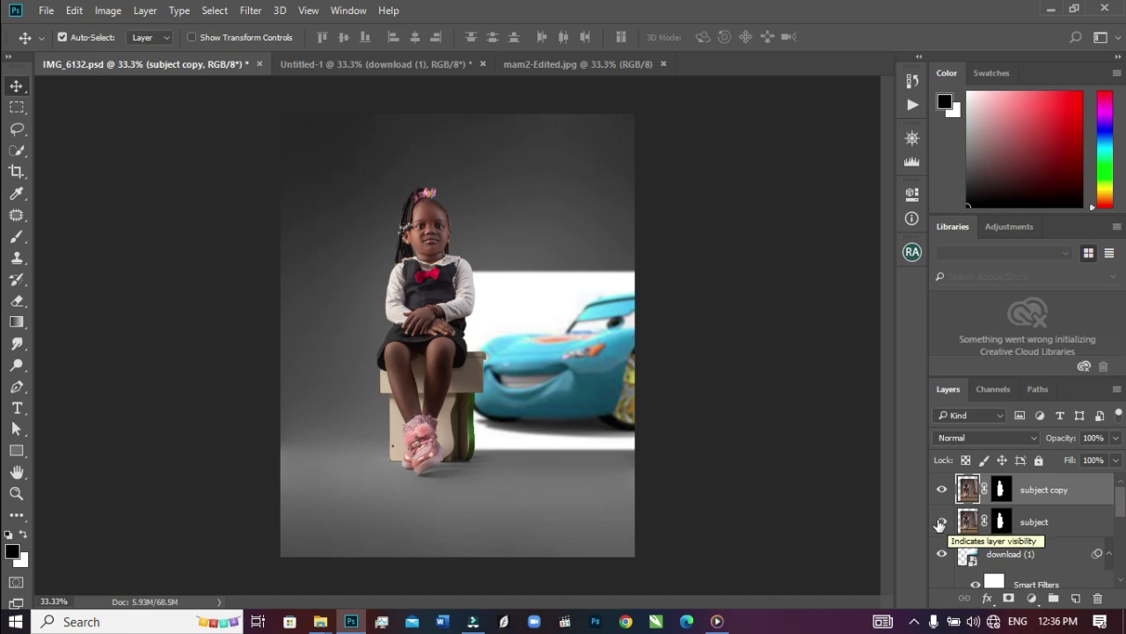
pyautogui.click(942, 521)
# Duplicate the Background copy layer as a spare of the smoothed backdrop.
pyautogui.scroll(-5, 1100, 519)
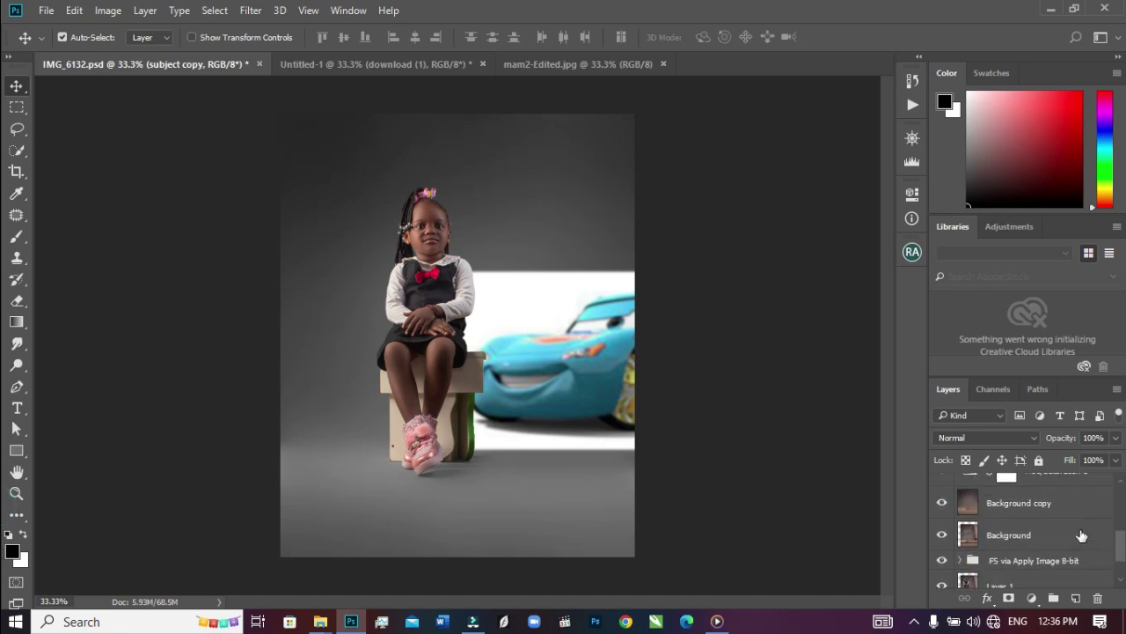
pyautogui.click(1048, 505)
pyautogui.hotkey('ctrl', 'j')
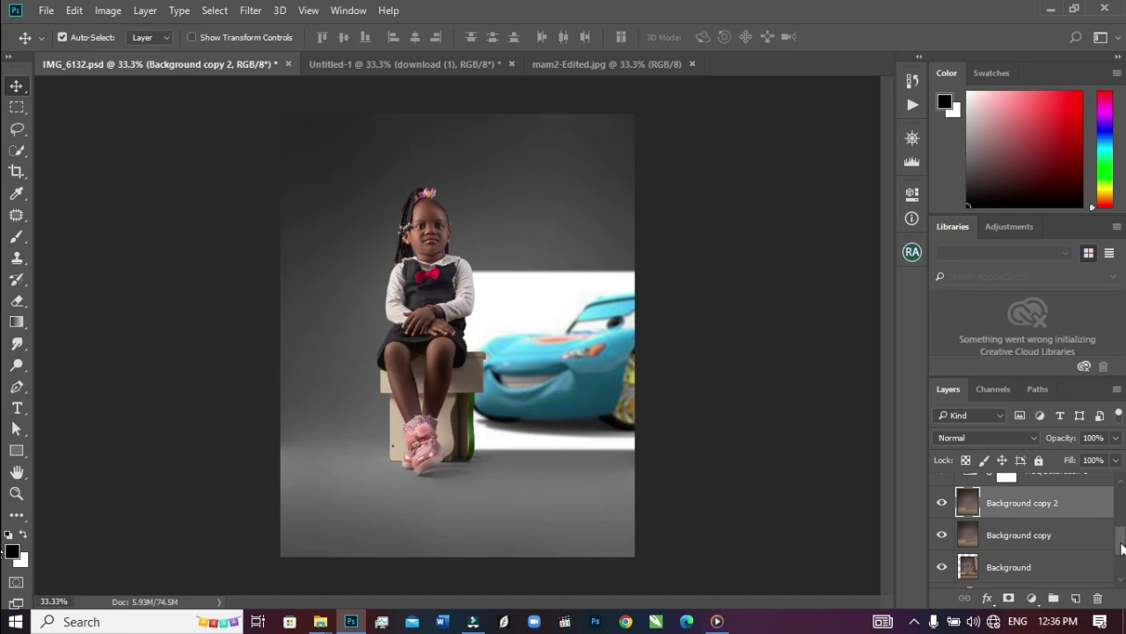
pyautogui.moveTo(1121, 548); pyautogui.dragTo(1122, 502)
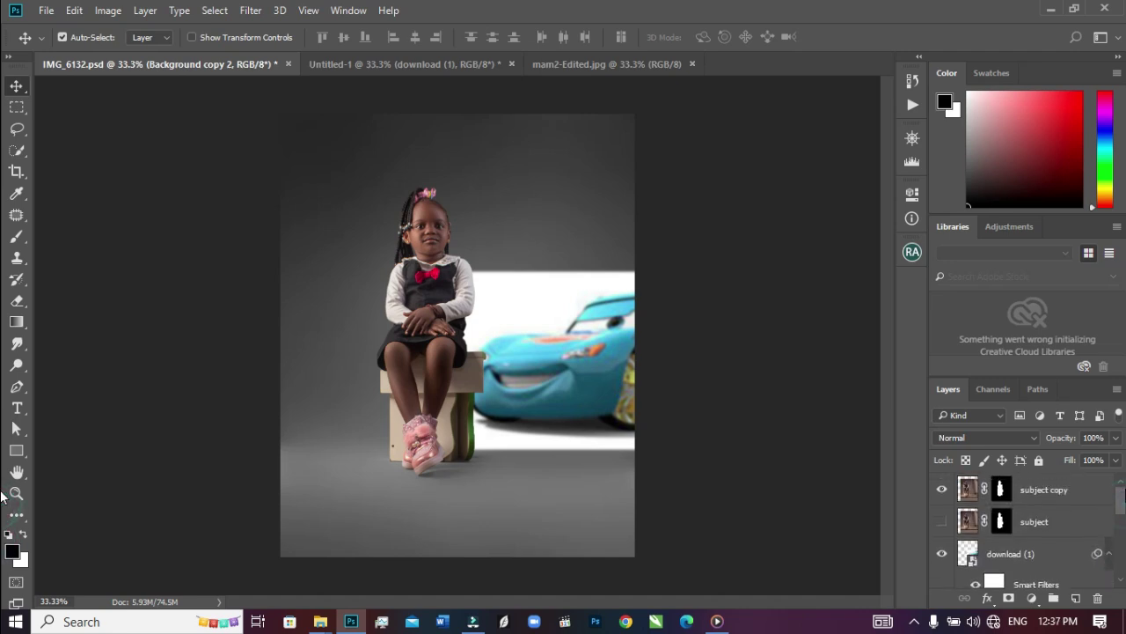
# Move subject copy and Background copy 2 together toward the left of the canvas and scale them to about 93%.
pyautogui.click(1059, 493)
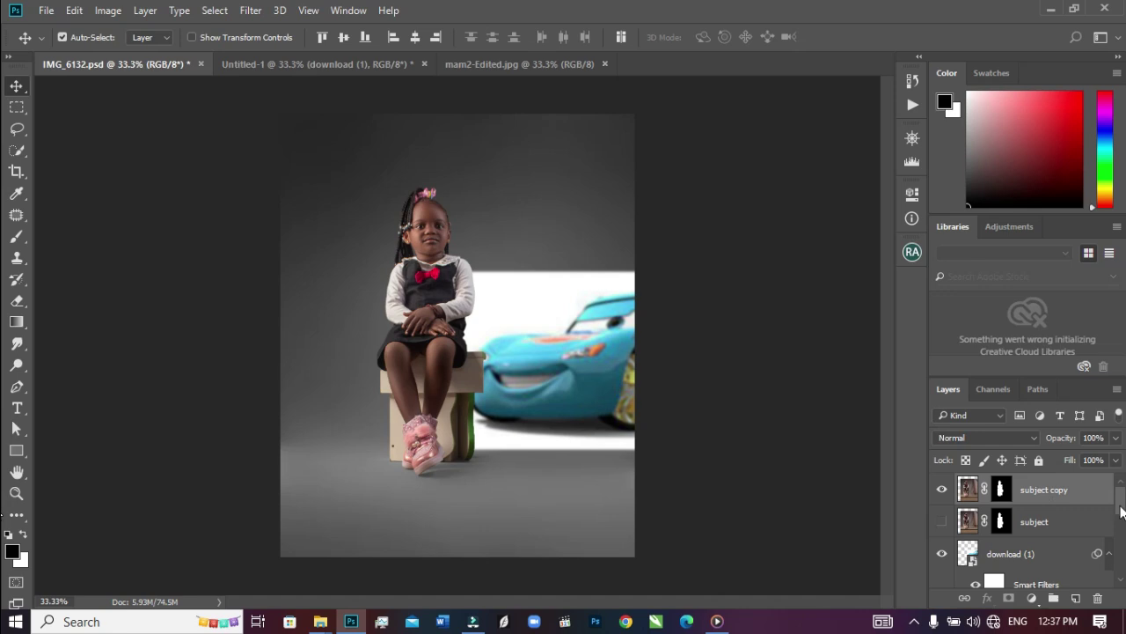
pyautogui.scroll(-3, 1117, 506)
pyautogui.scroll(3, 1117, 506)
pyautogui.moveTo(422, 334); pyautogui.dragTo(370, 335)
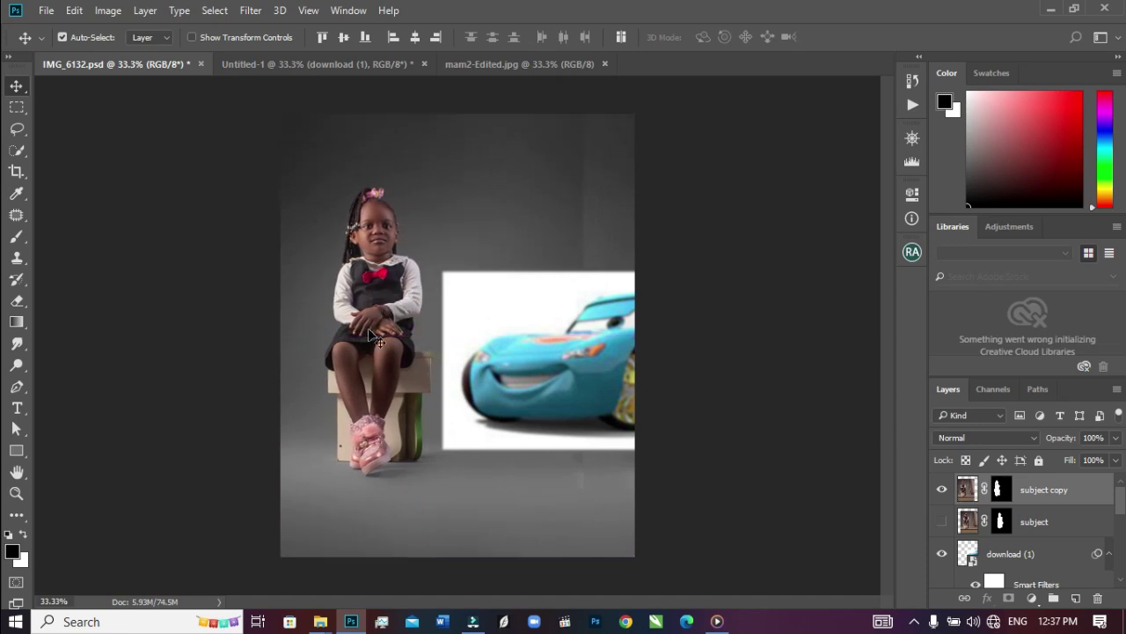
pyautogui.hotkey('ctrl', 't')
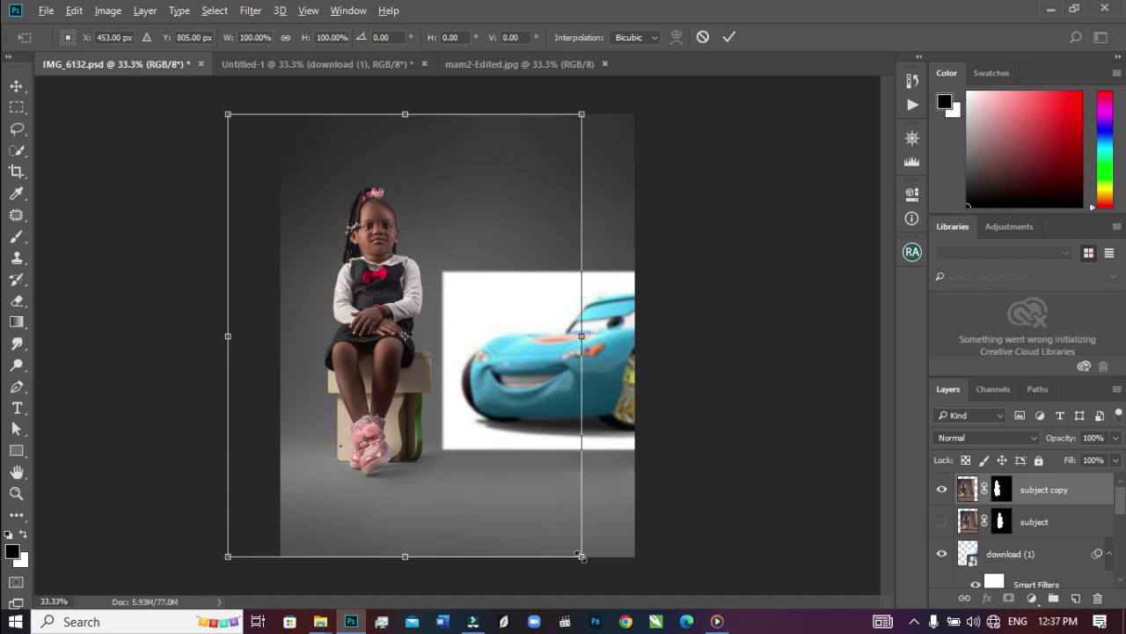
pyautogui.moveTo(579, 556); pyautogui.dragTo(559, 547)
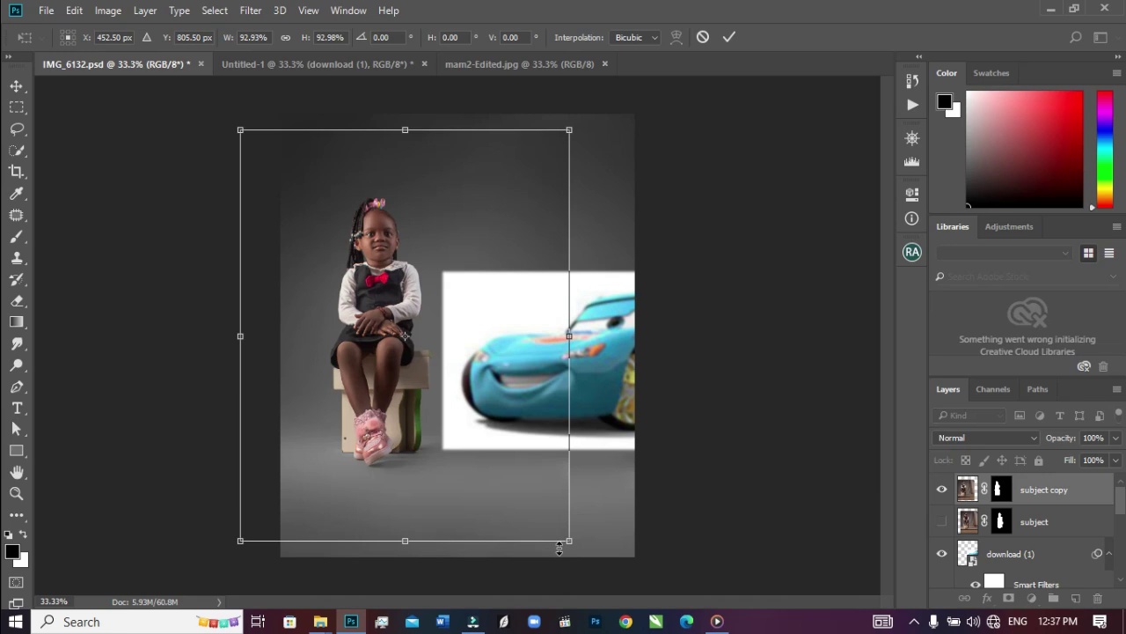
pyautogui.click(730, 37)
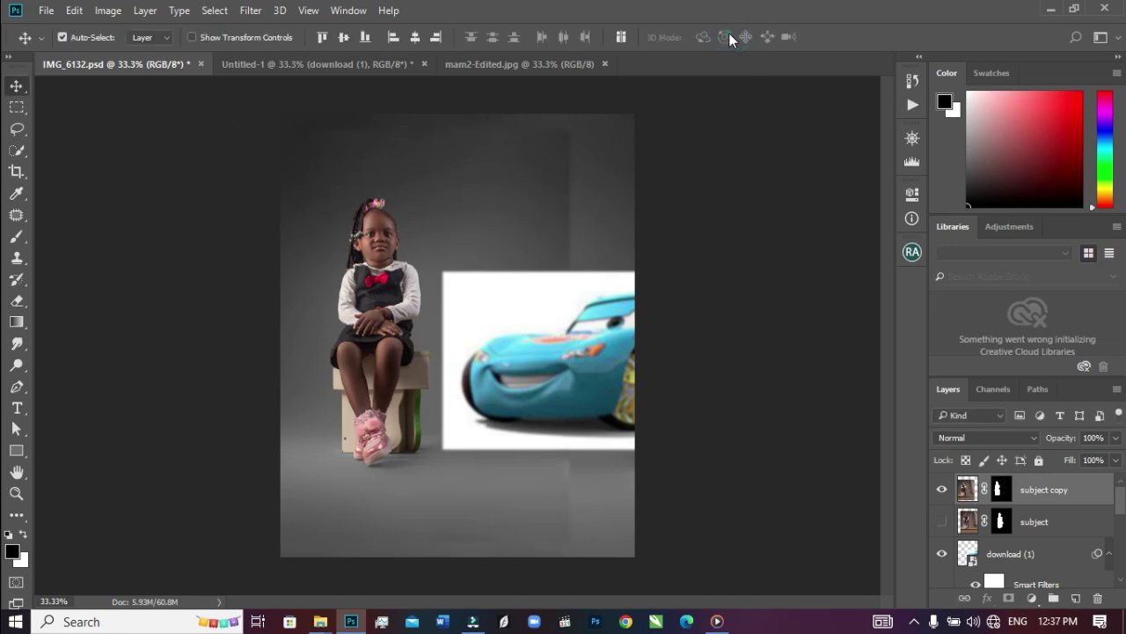
# Select a strip across the top of Background copy 2 and stretch it upward past the canvas edge.
pyautogui.scroll(-2, 1118, 519)
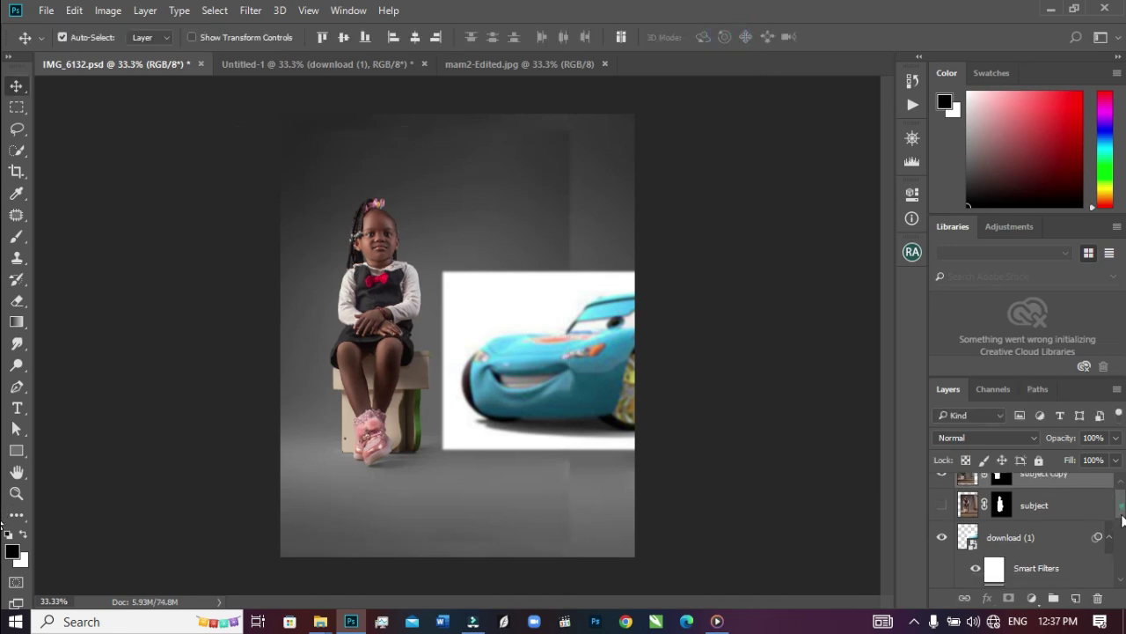
pyautogui.scroll(-2, 1119, 528)
pyautogui.click(1043, 566)
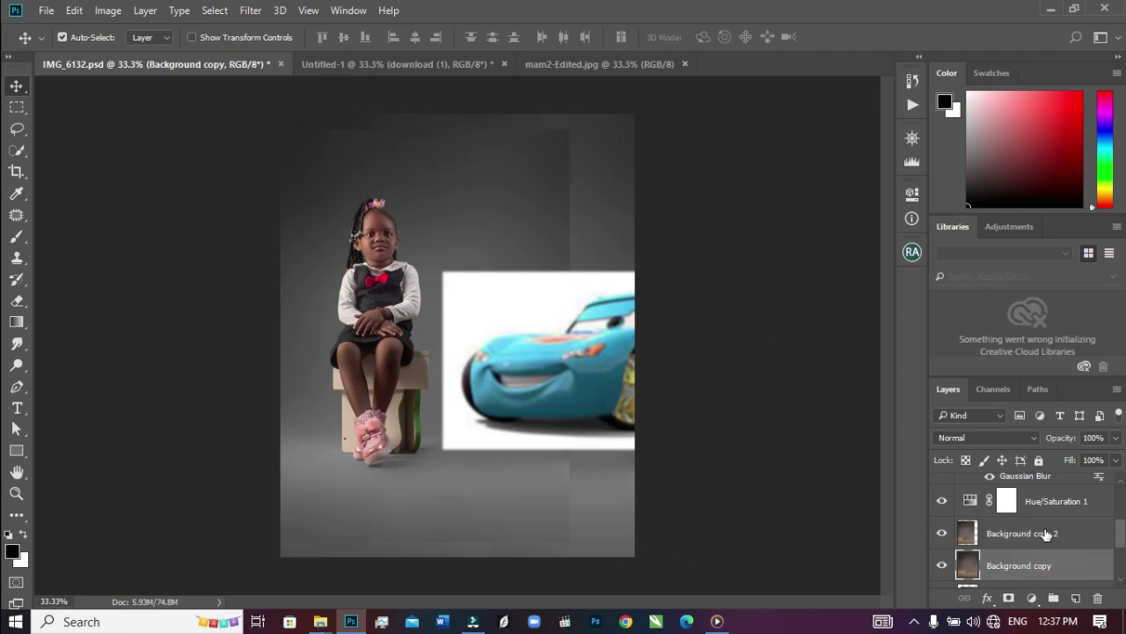
pyautogui.click(1073, 533)
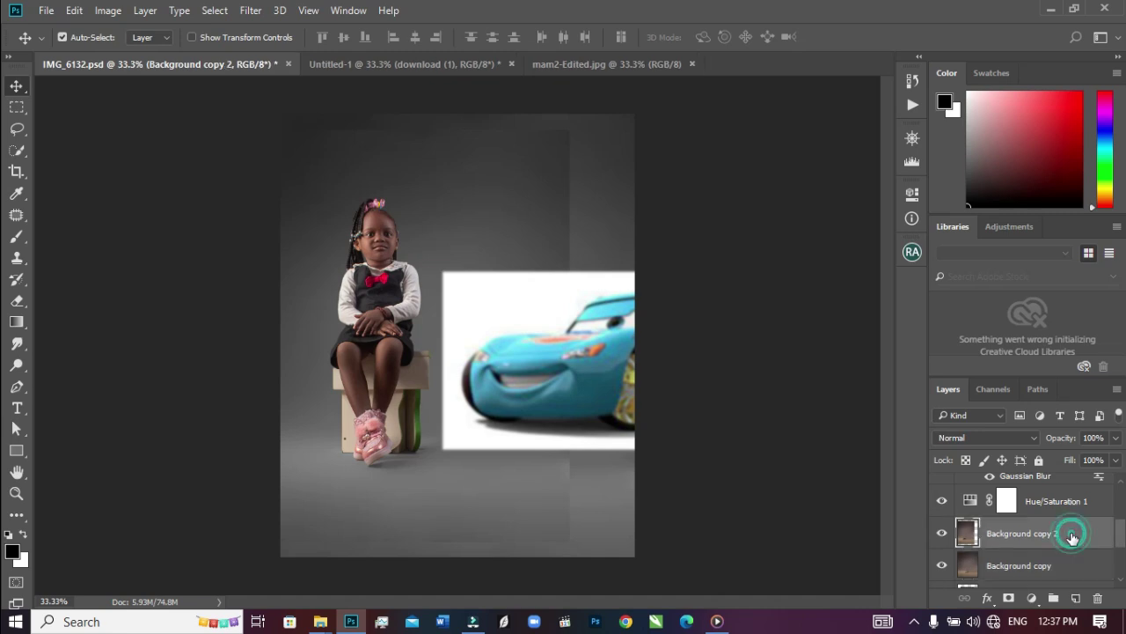
pyautogui.click(16, 106)
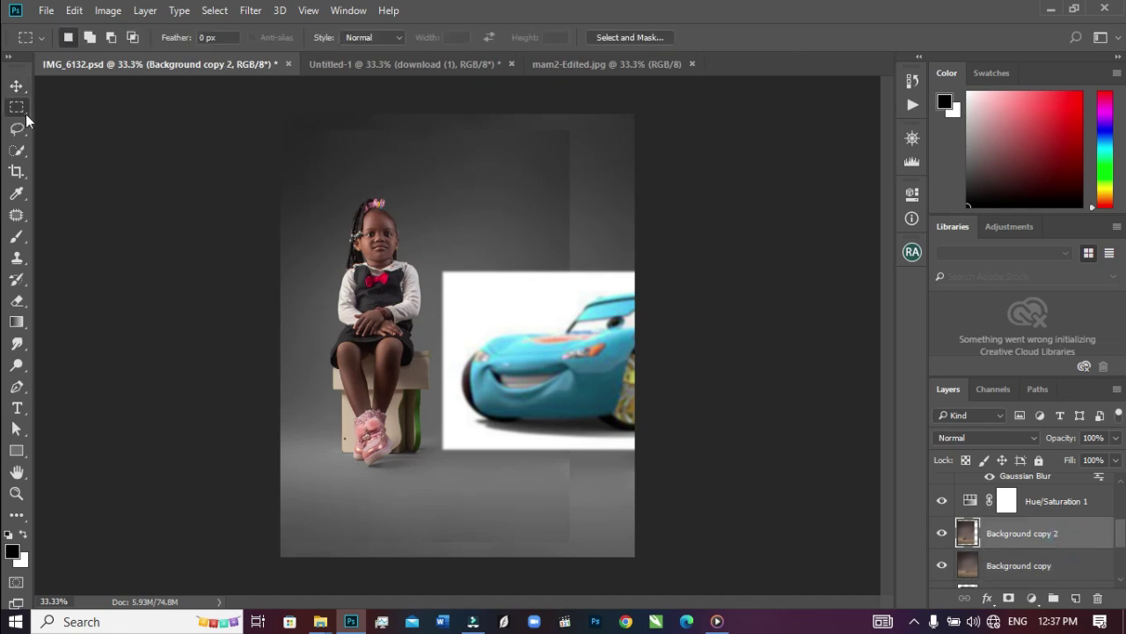
pyautogui.moveTo(255, 99); pyautogui.dragTo(731, 166)
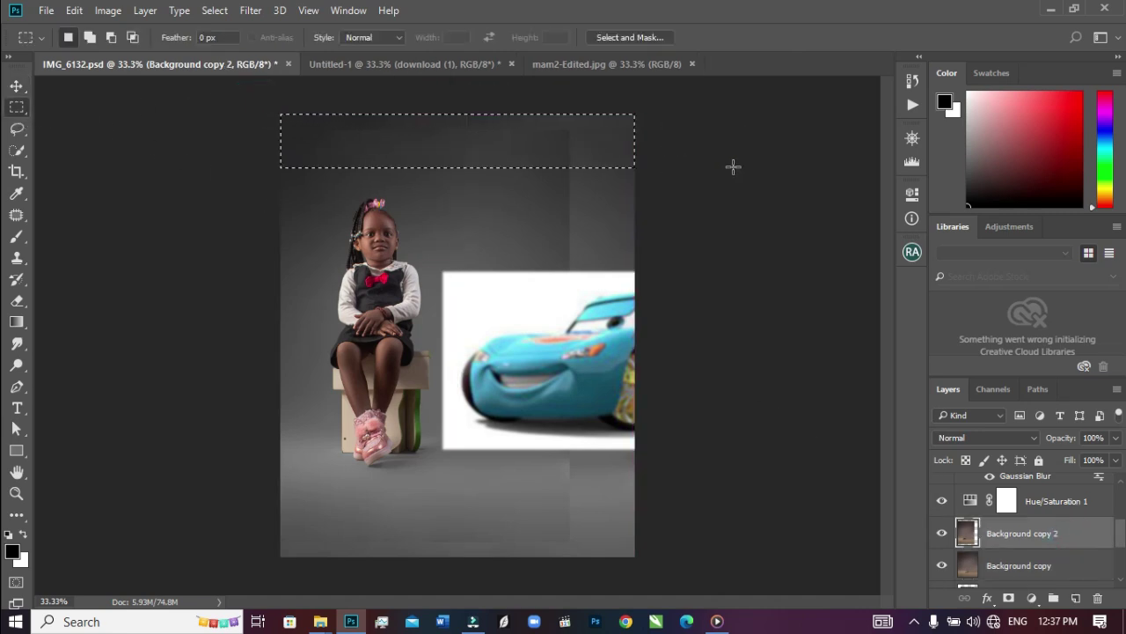
pyautogui.hotkey('ctrl', 't')
pyautogui.moveTo(457, 114); pyautogui.dragTo(456, 82)
pyautogui.press('Return')
# Select the right-hand strip of Background copy 2, stretch it to about 287% width beyond the canvas edge, and deselect.
pyautogui.moveTo(528, 90); pyautogui.dragTo(642, 563)
pyautogui.hotkey('ctrl', 't')
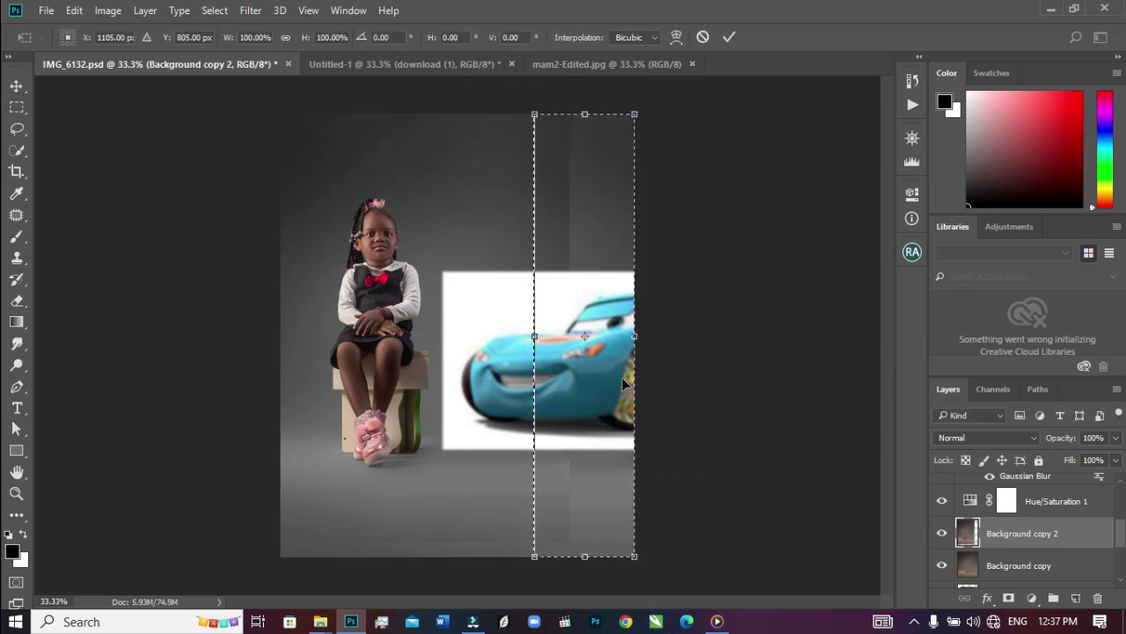
pyautogui.moveTo(634, 336); pyautogui.dragTo(827, 381)
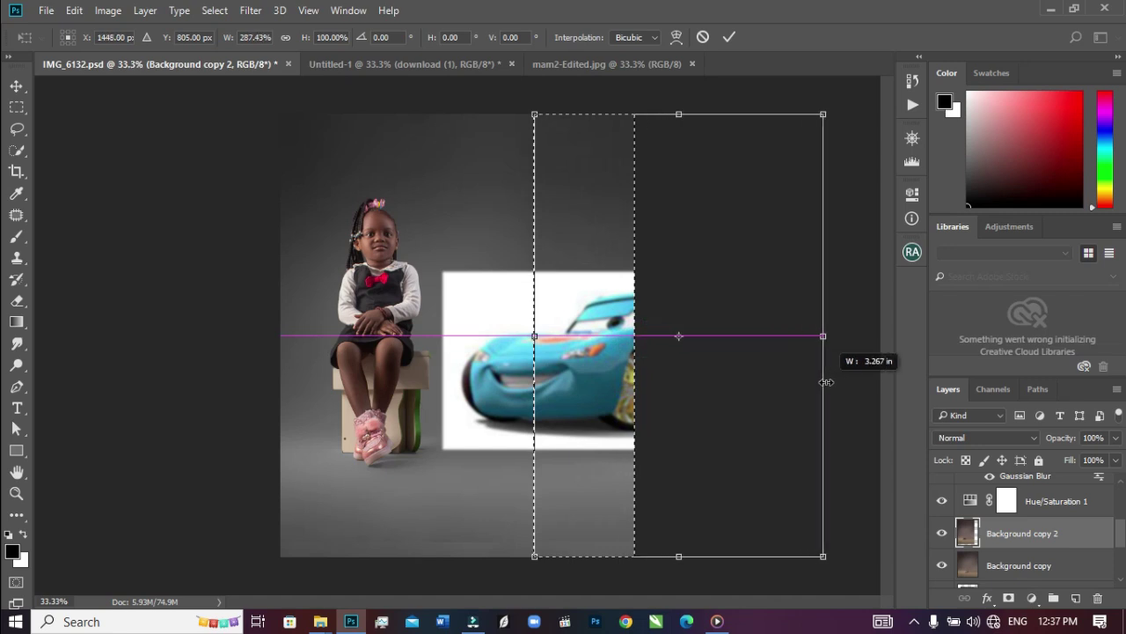
pyautogui.press('Return')
pyautogui.hotkey('ctrl', 'd')
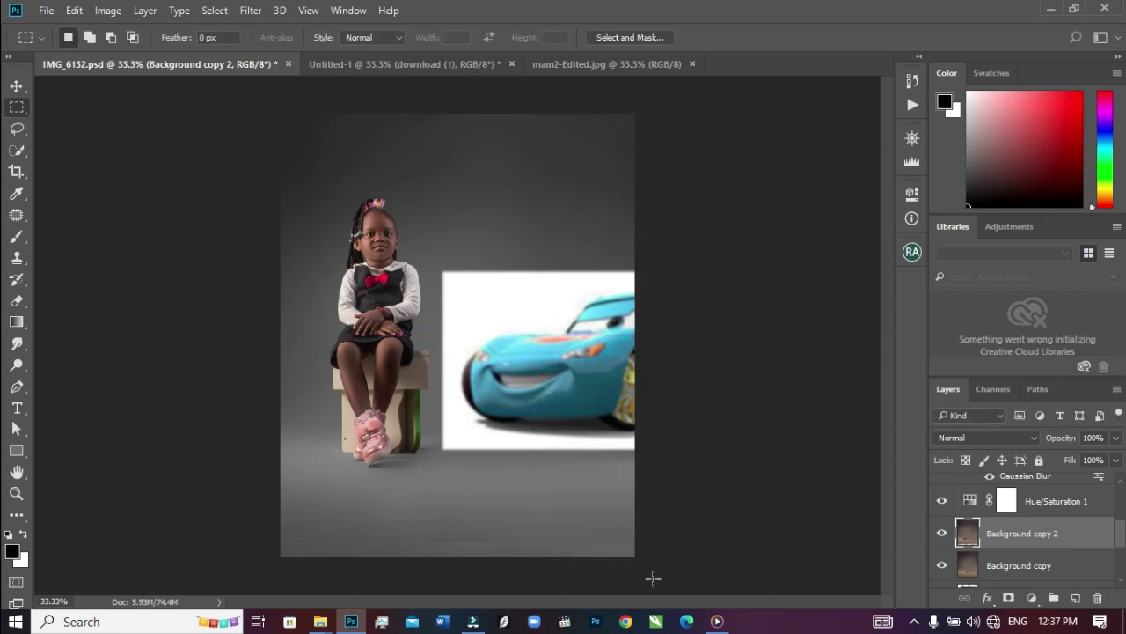
# Select the bottom floor strip of Background copy 2, stretch it downward to about 165% height, and deselect.
pyautogui.moveTo(653, 578); pyautogui.dragTo(241, 504)
pyautogui.hotkey('ctrl', 't')
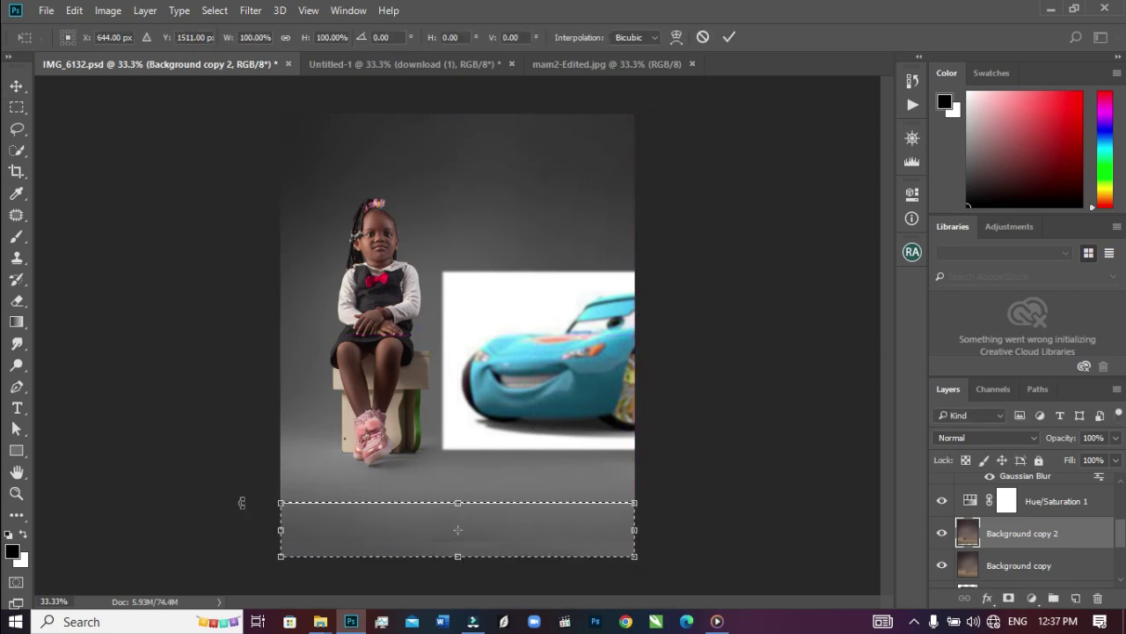
pyautogui.moveTo(458, 557); pyautogui.dragTo(466, 604)
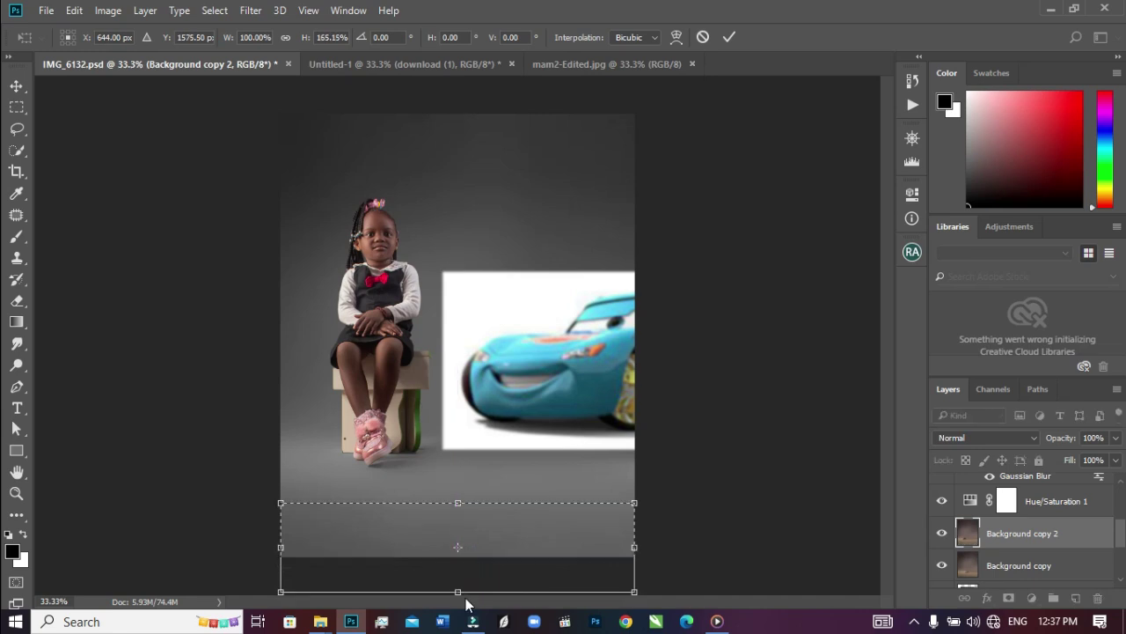
pyautogui.press('Return')
pyautogui.hotkey('ctrl', 'd')
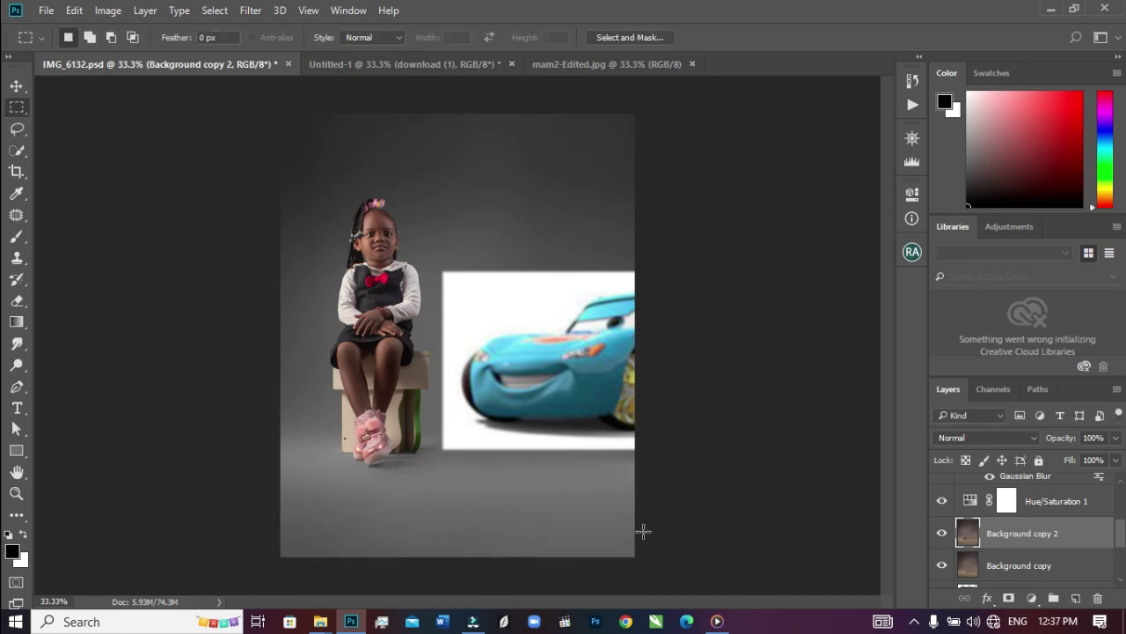
# Set the download (1) car layer's blend mode to Multiply and toggle its visibility to compare the result.
pyautogui.scroll(1, 1121, 537)
pyautogui.scroll(4, 1121, 536)
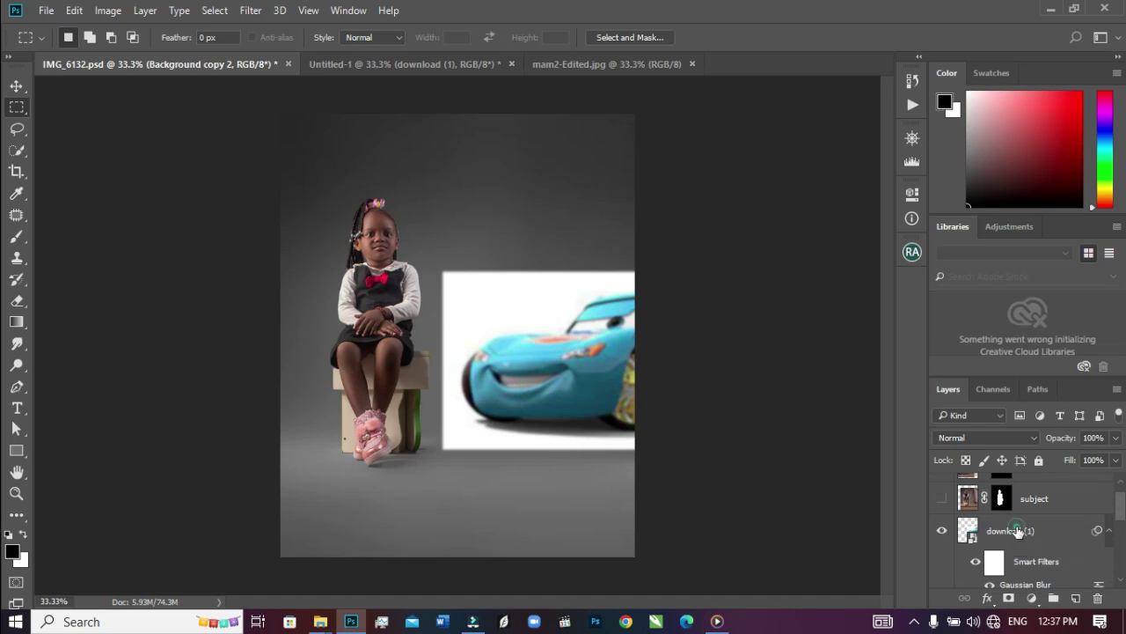
pyautogui.click(1012, 530)
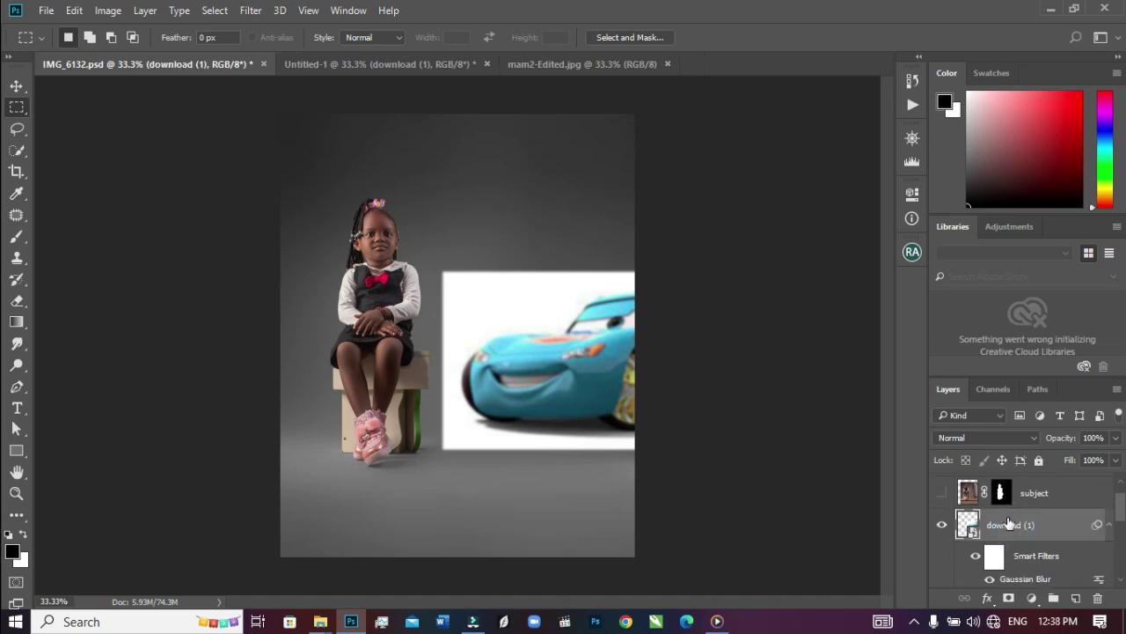
pyautogui.click(16, 85)
pyautogui.click(954, 438)
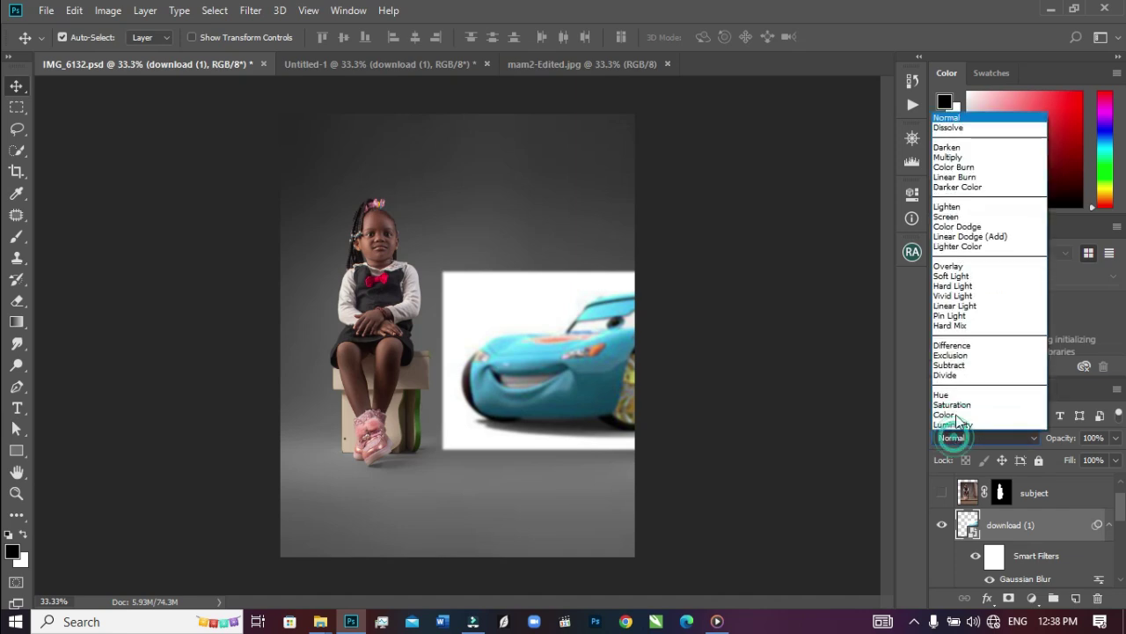
pyautogui.click(949, 157)
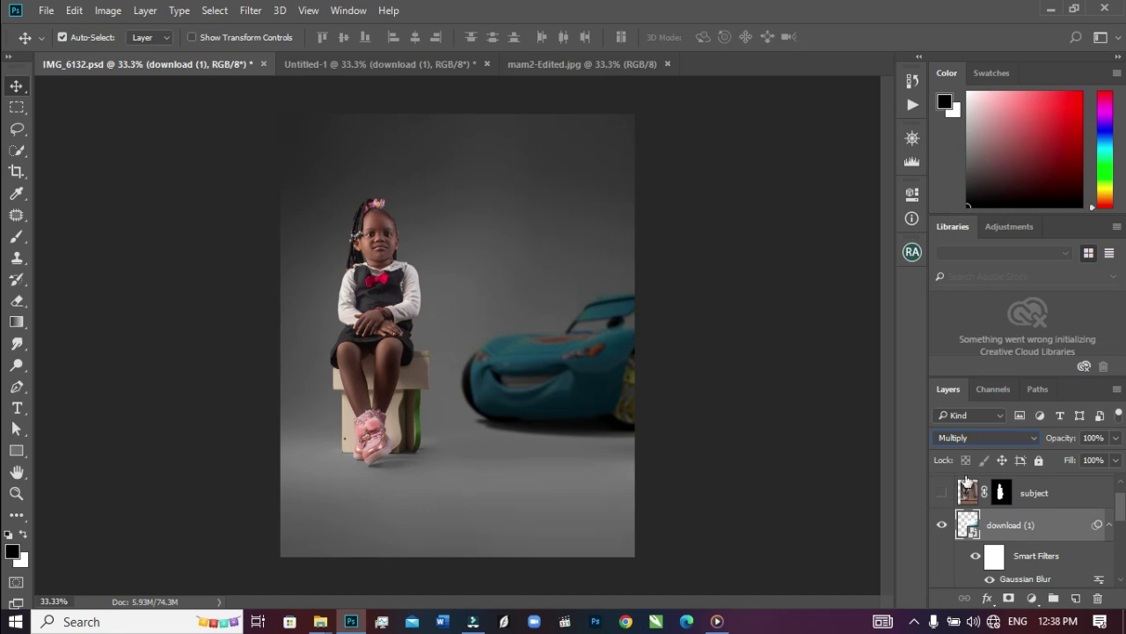
pyautogui.click(942, 524)
pyautogui.click(942, 525)
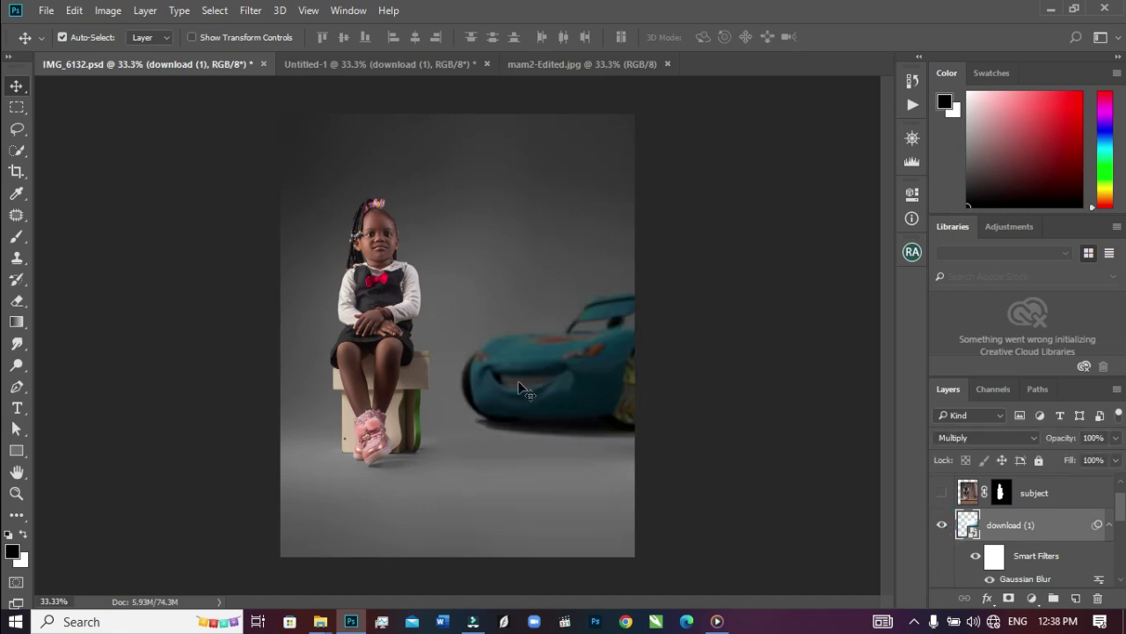
# Scale the car layer to about 103% and shift it slightly left toward the girl.
pyautogui.press('ctrl')
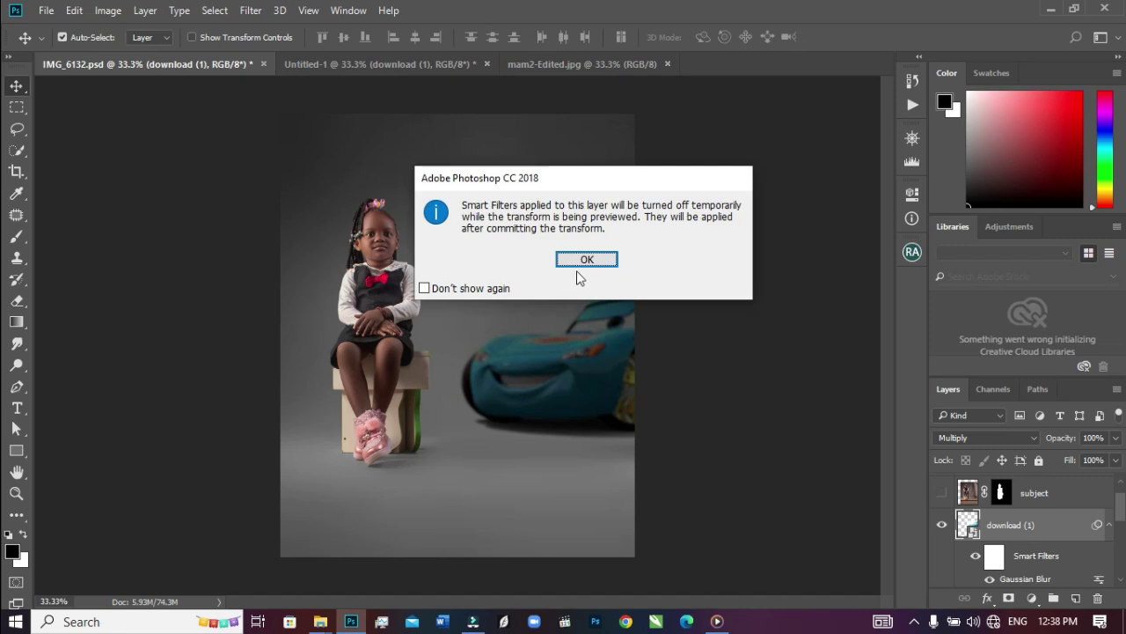
pyautogui.click(594, 259)
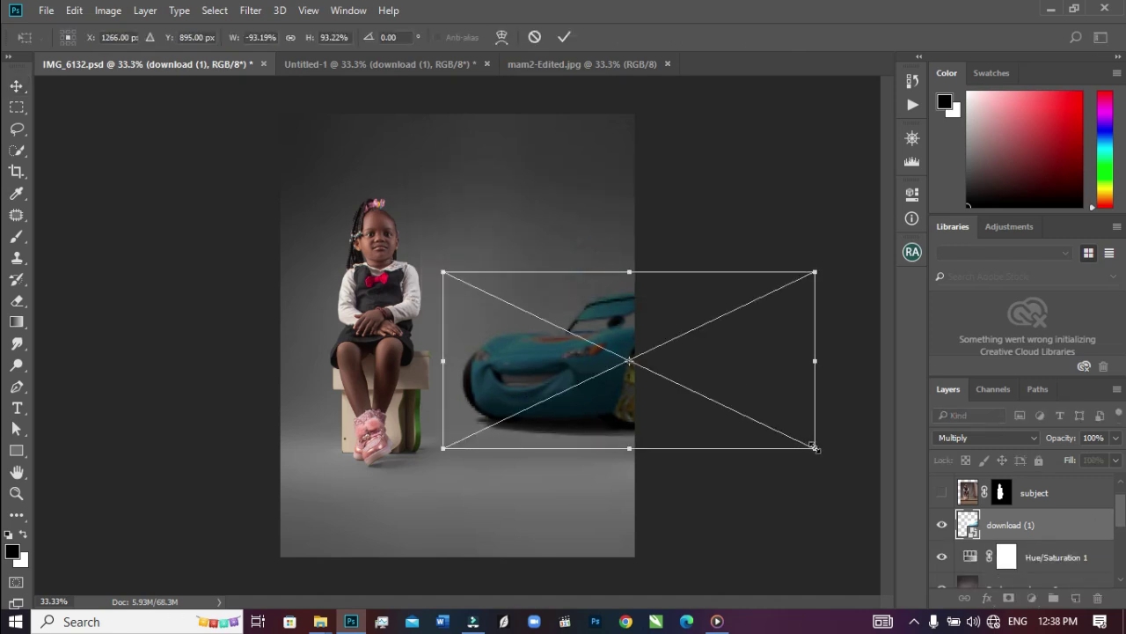
pyautogui.moveTo(816, 448); pyautogui.dragTo(833, 460)
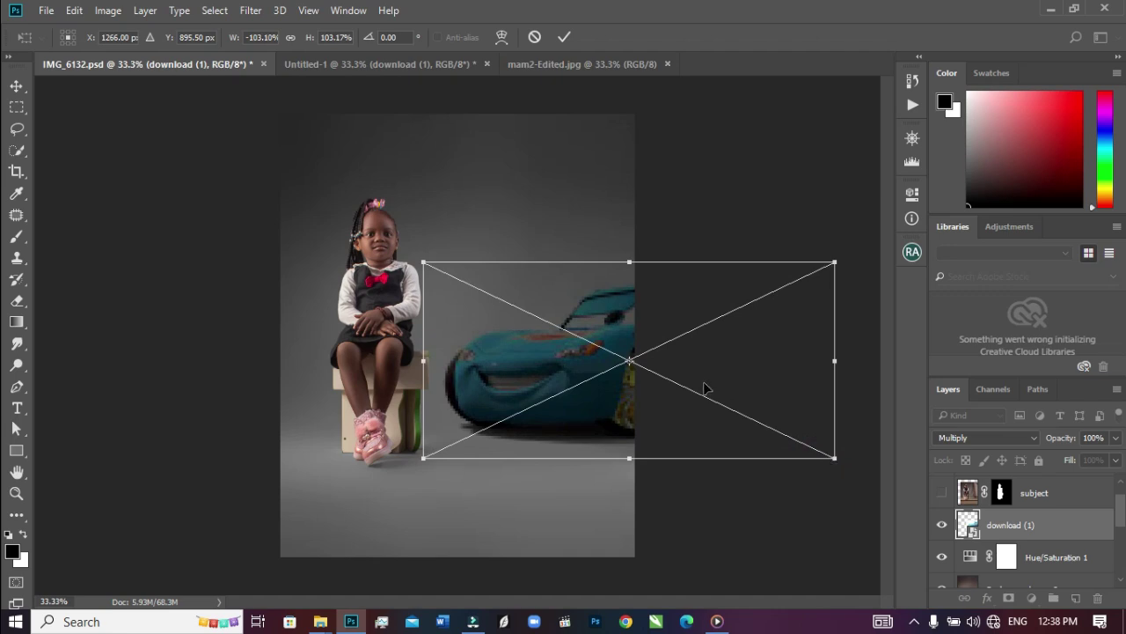
pyautogui.moveTo(696, 384); pyautogui.dragTo(681, 379)
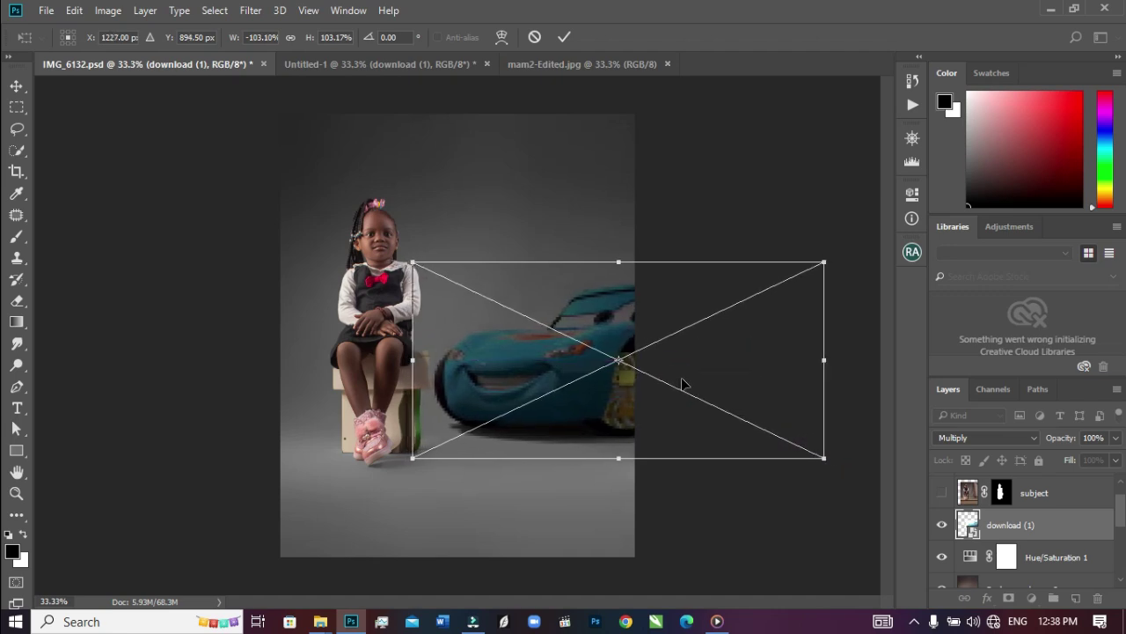
pyautogui.press('Return')
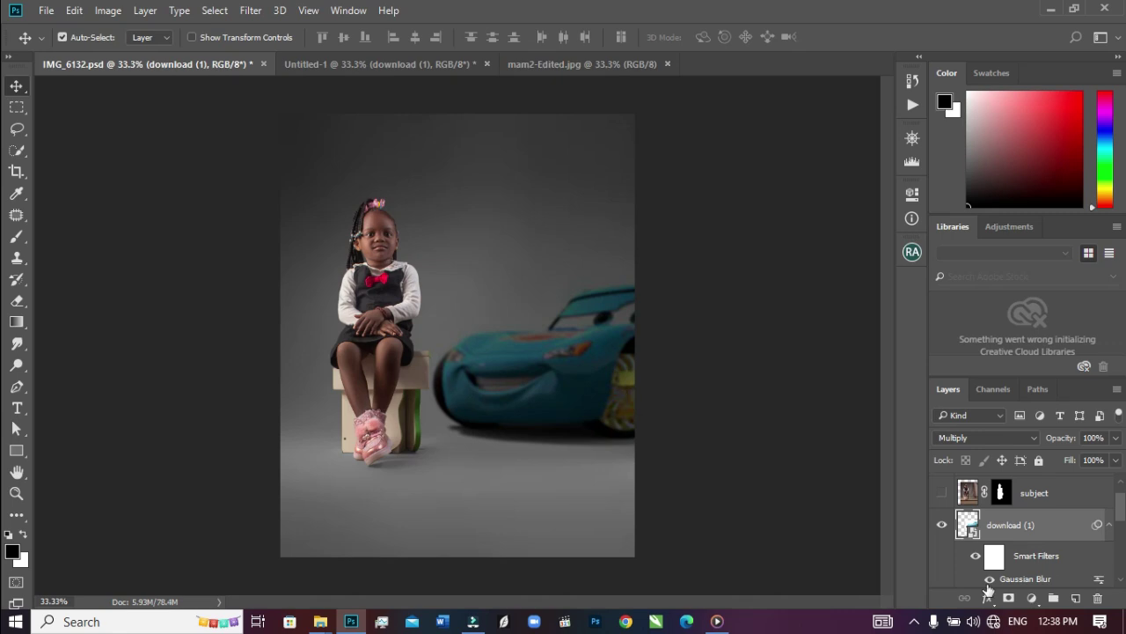
# Add a Curves adjustment clipped to the car layer and raise its midtones using on-image adjustment on the car body.
pyautogui.scroll(-2, 1118, 526)
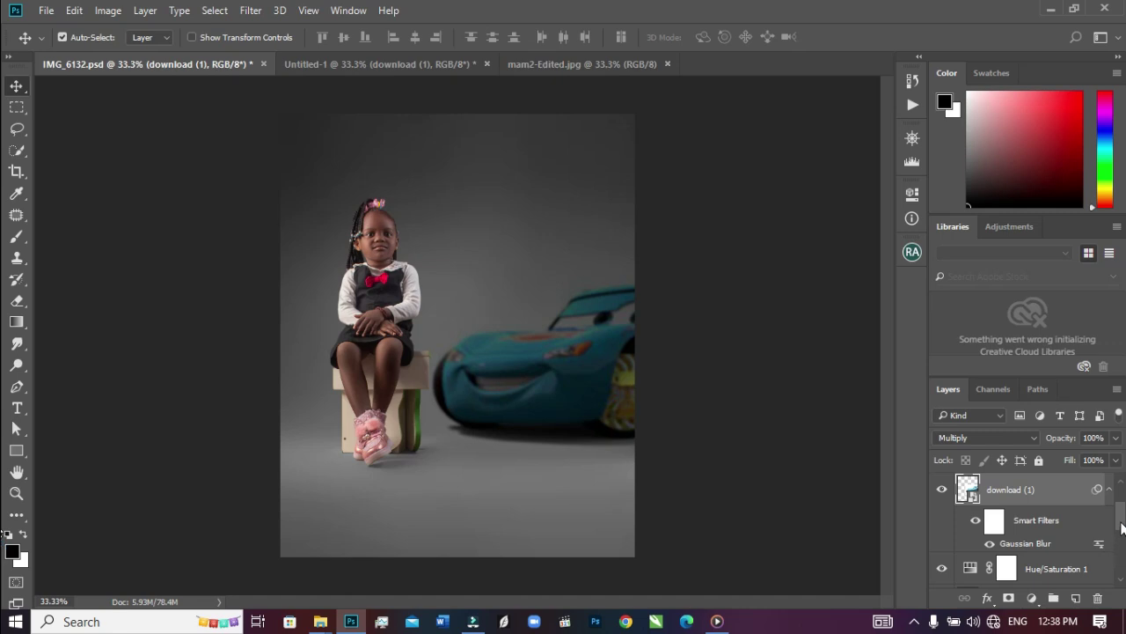
pyautogui.moveTo(1120, 523); pyautogui.dragTo(1120, 526)
pyautogui.click(1031, 597)
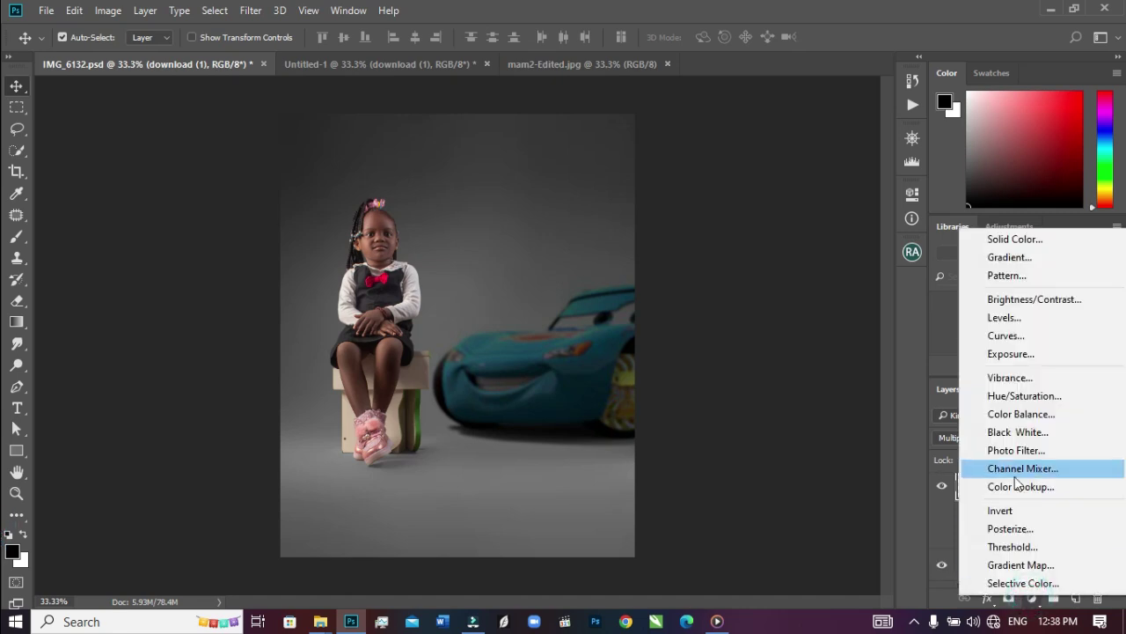
pyautogui.click(1033, 602)
pyautogui.click(1033, 602)
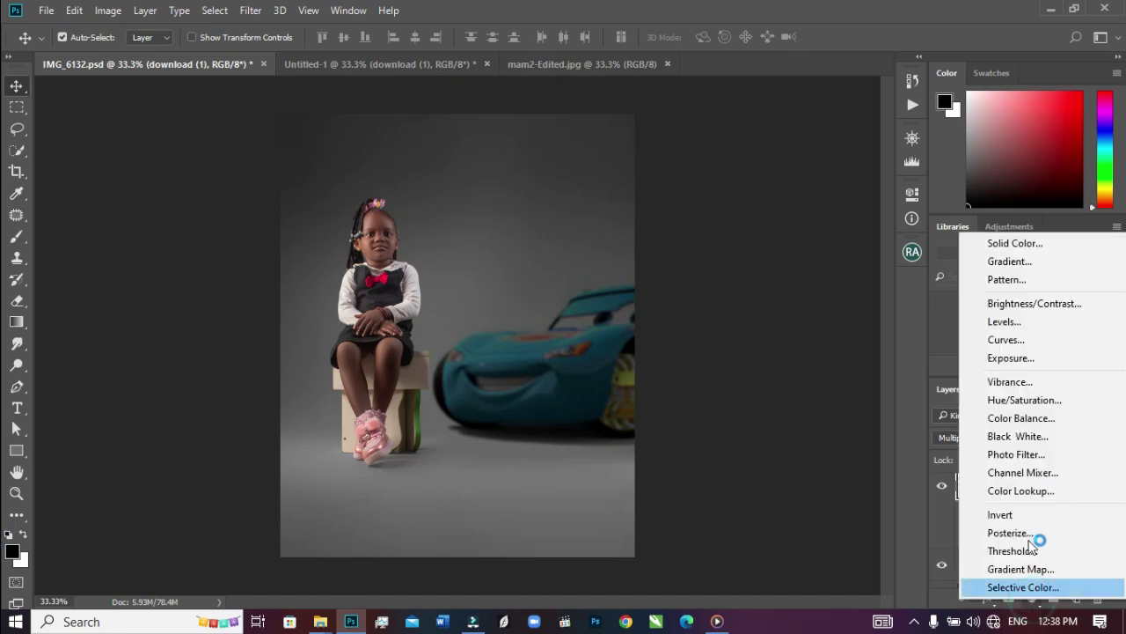
pyautogui.click(999, 342)
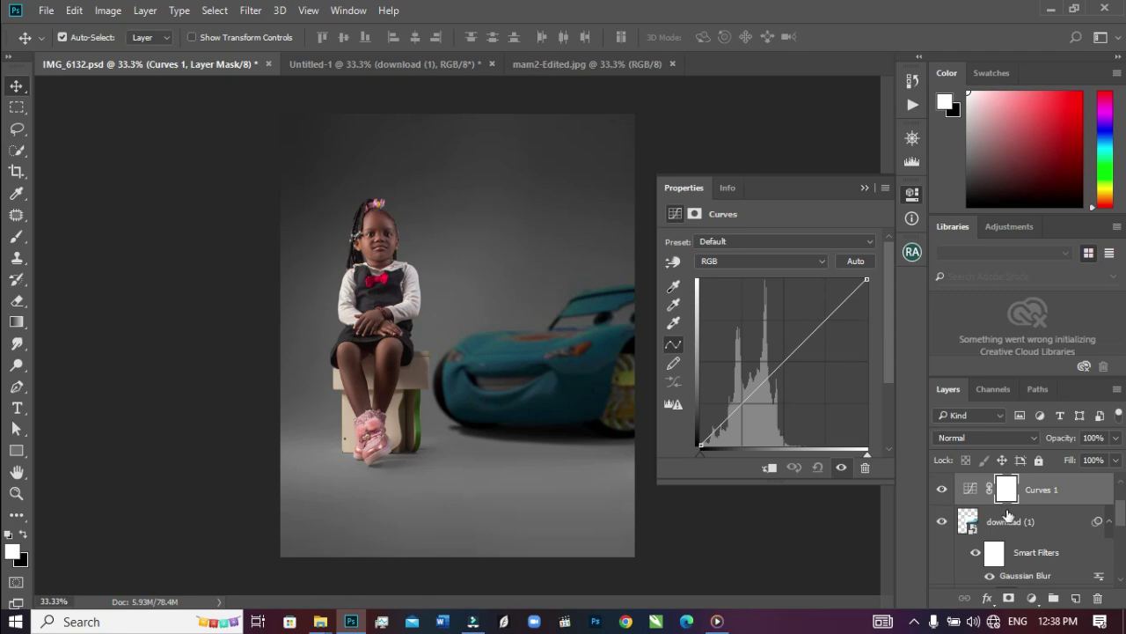
pyautogui.click(771, 468)
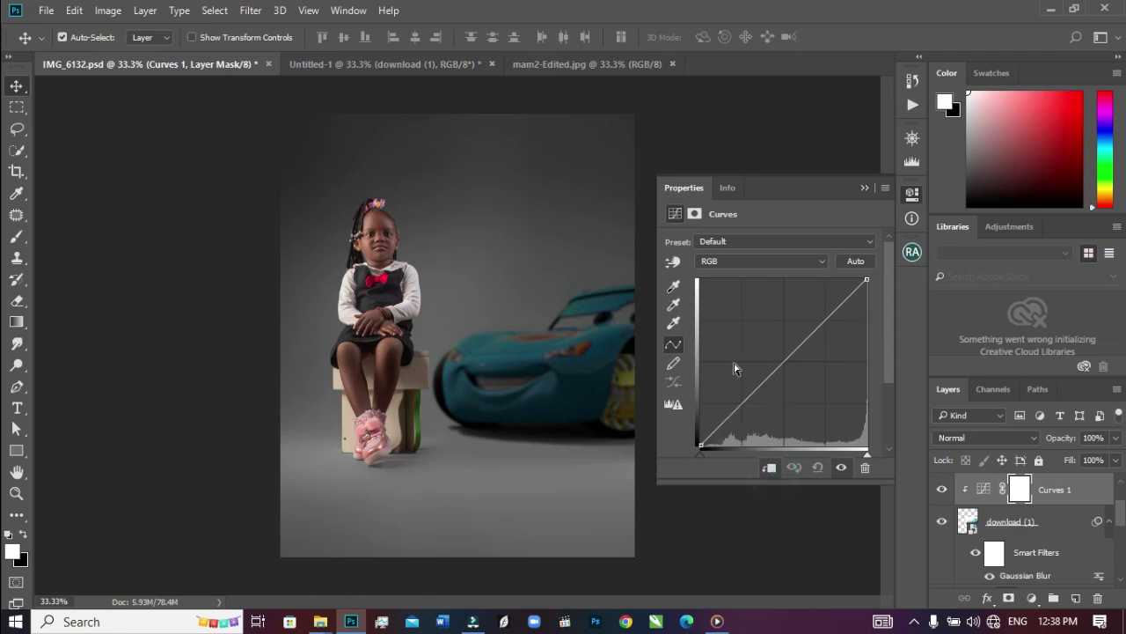
pyautogui.click(673, 261)
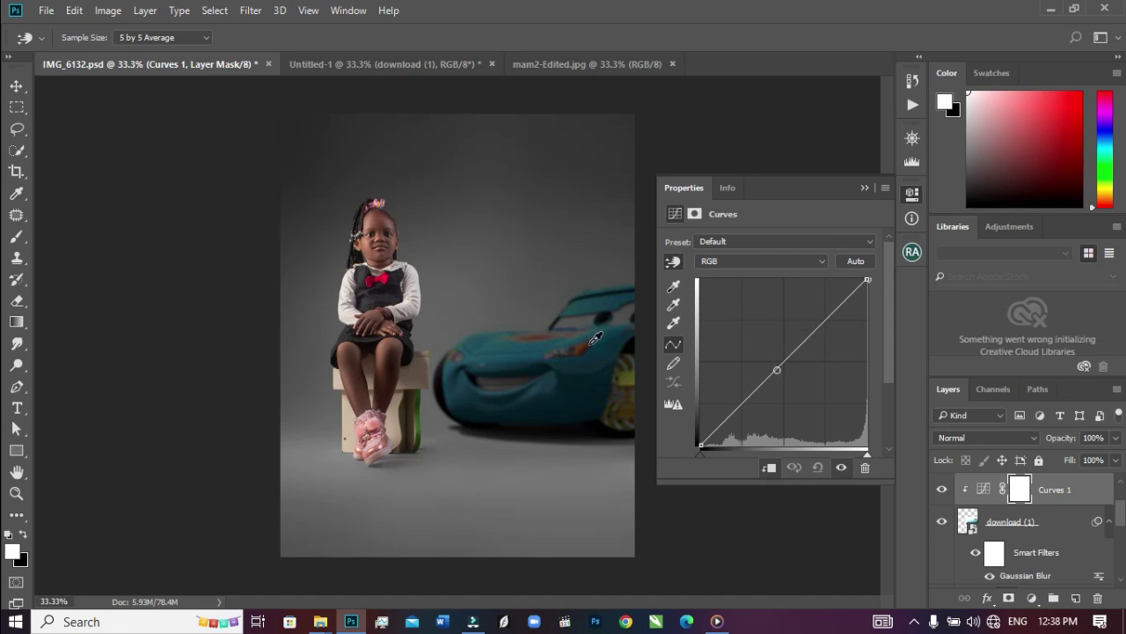
pyautogui.moveTo(595, 339); pyautogui.dragTo(574, 328)
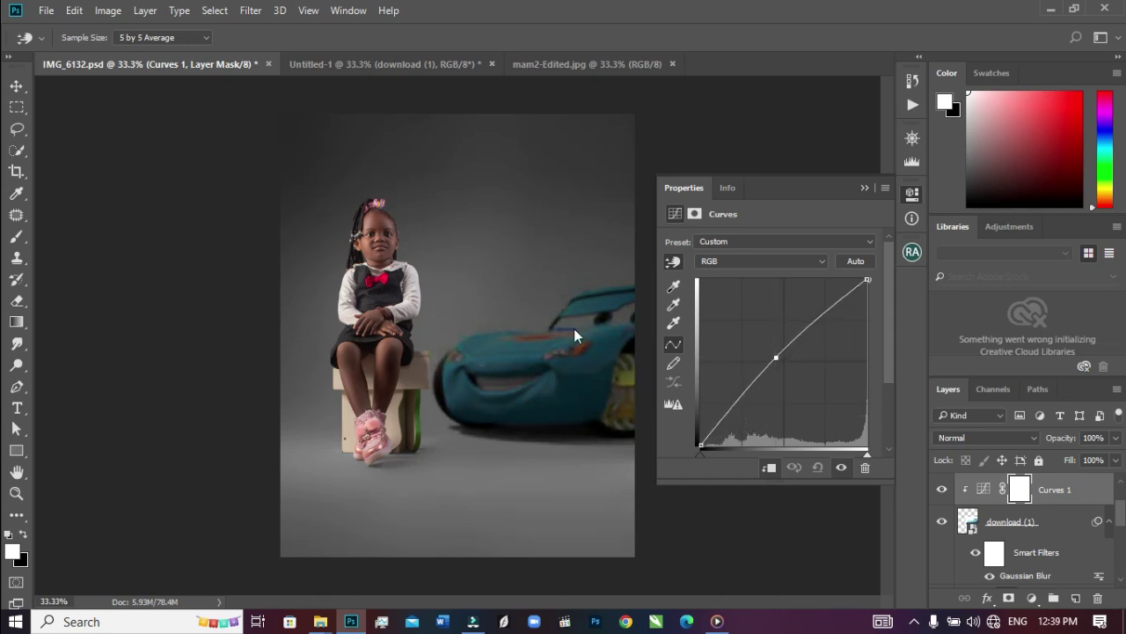
# Add a Hue/Saturation adjustment clipped to the car layer with saturation +39 and lightness +3.
pyautogui.click(1033, 597)
pyautogui.click(1033, 598)
pyautogui.click(1033, 598)
pyautogui.click(1026, 402)
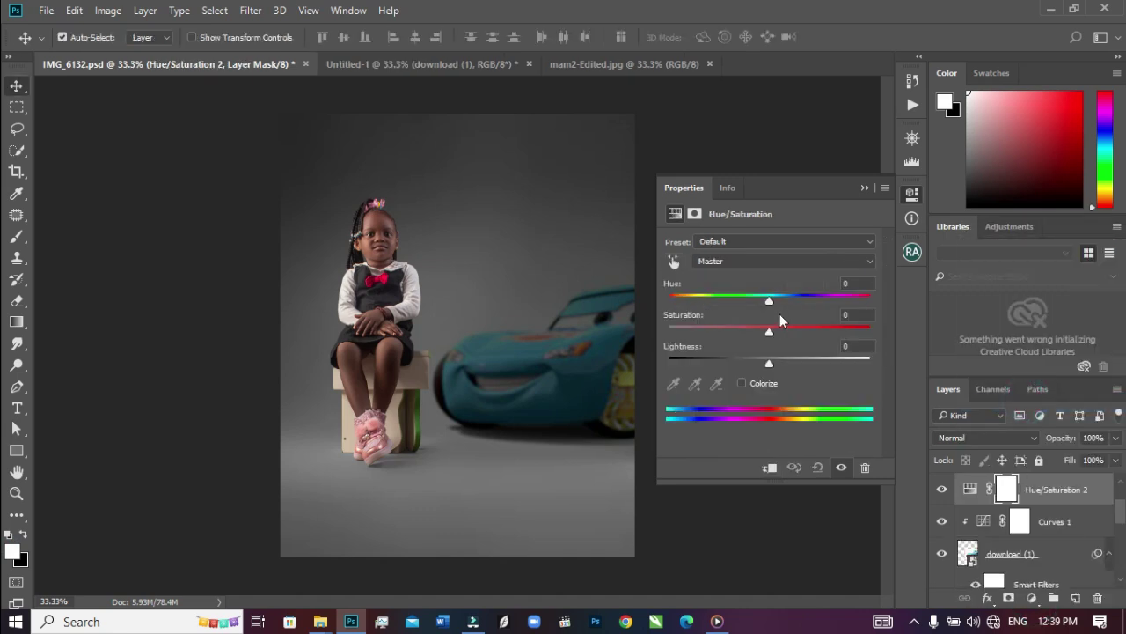
pyautogui.click(771, 334)
pyautogui.moveTo(771, 334); pyautogui.dragTo(775, 364)
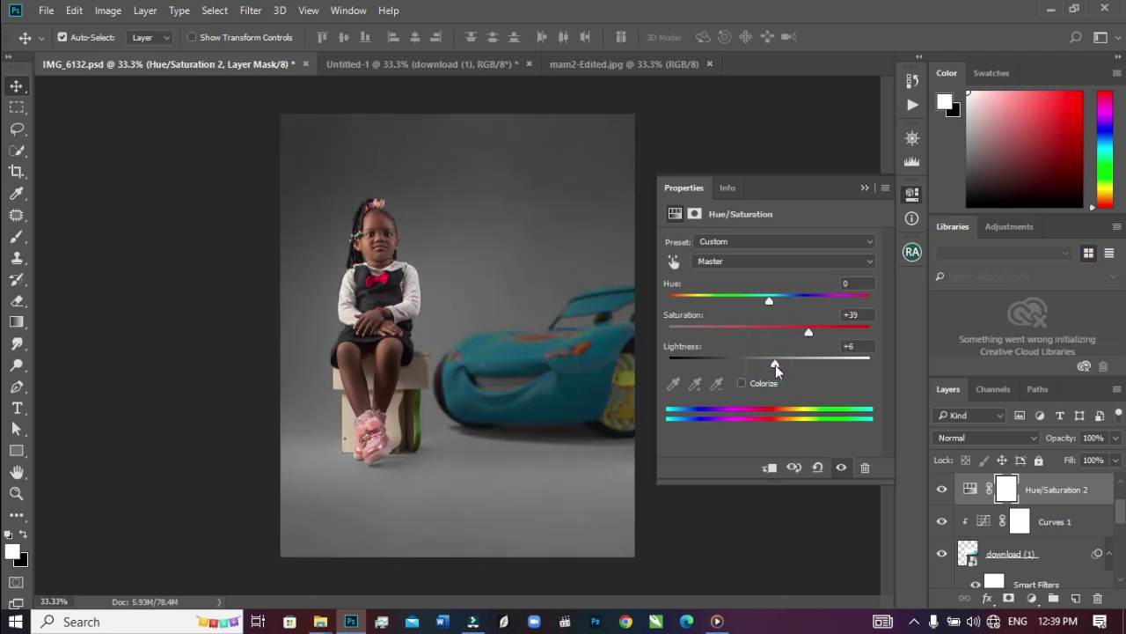
pyautogui.click(769, 466)
pyautogui.moveTo(773, 366)
pyautogui.mouseDown()
pyautogui.moveTo(792, 365)
pyautogui.moveTo(777, 363)
pyautogui.mouseUp()
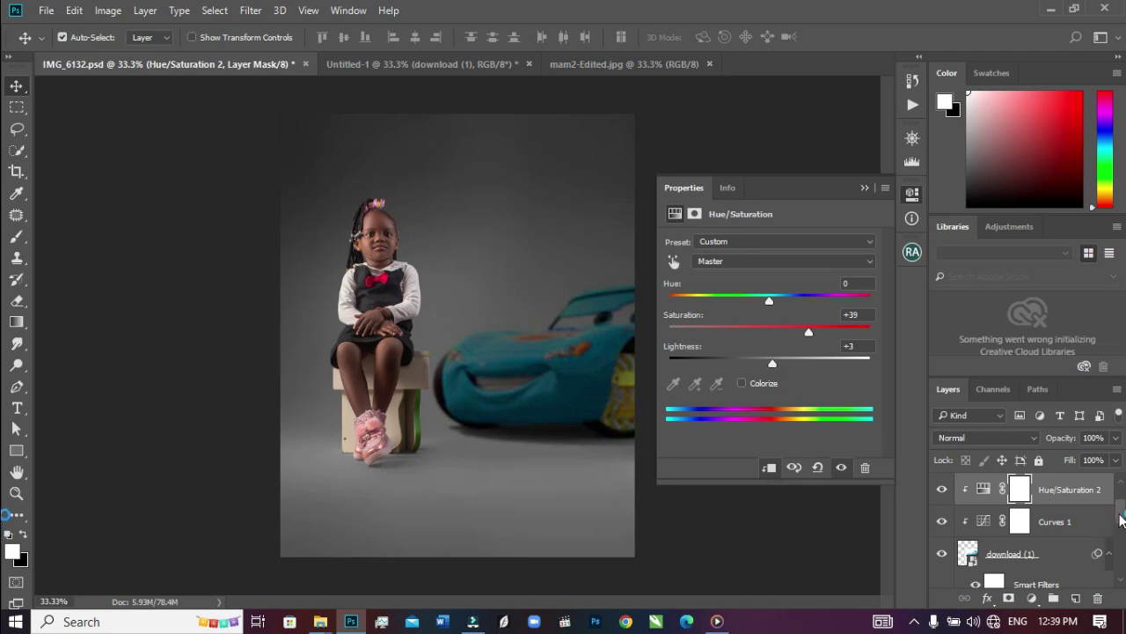
# Check the reference mam2-Edited.jpg and copy the pngtree-shadow-window layer from Untitled-1 into IMG_6132.psd, over the upper backdrop.
pyautogui.moveTo(1122, 519); pyautogui.dragTo(1122, 502)
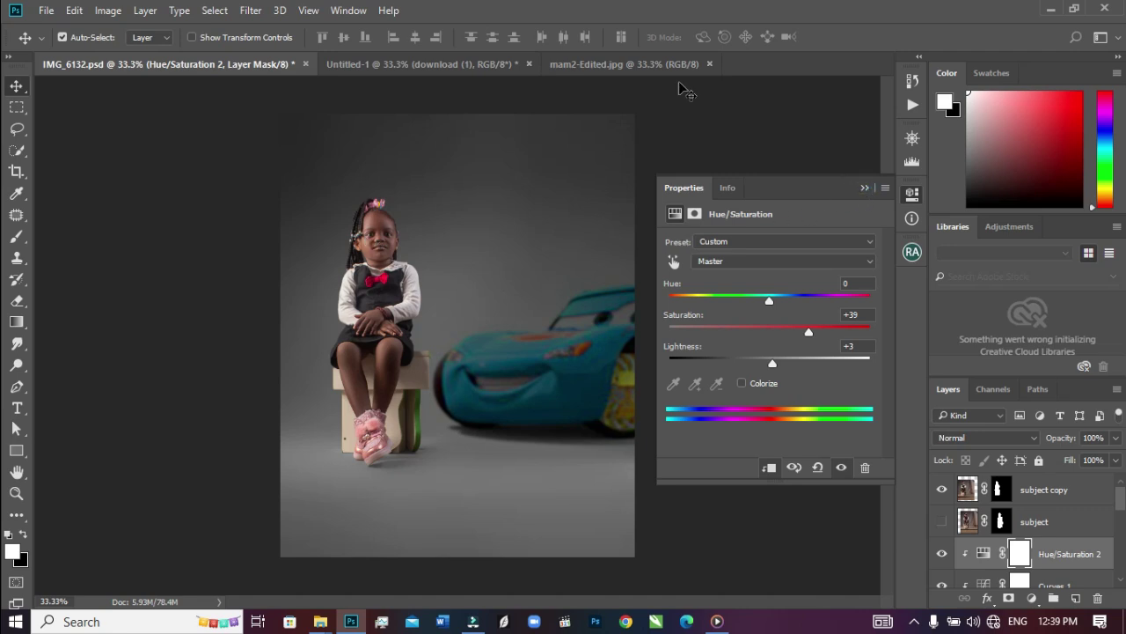
pyautogui.click(623, 65)
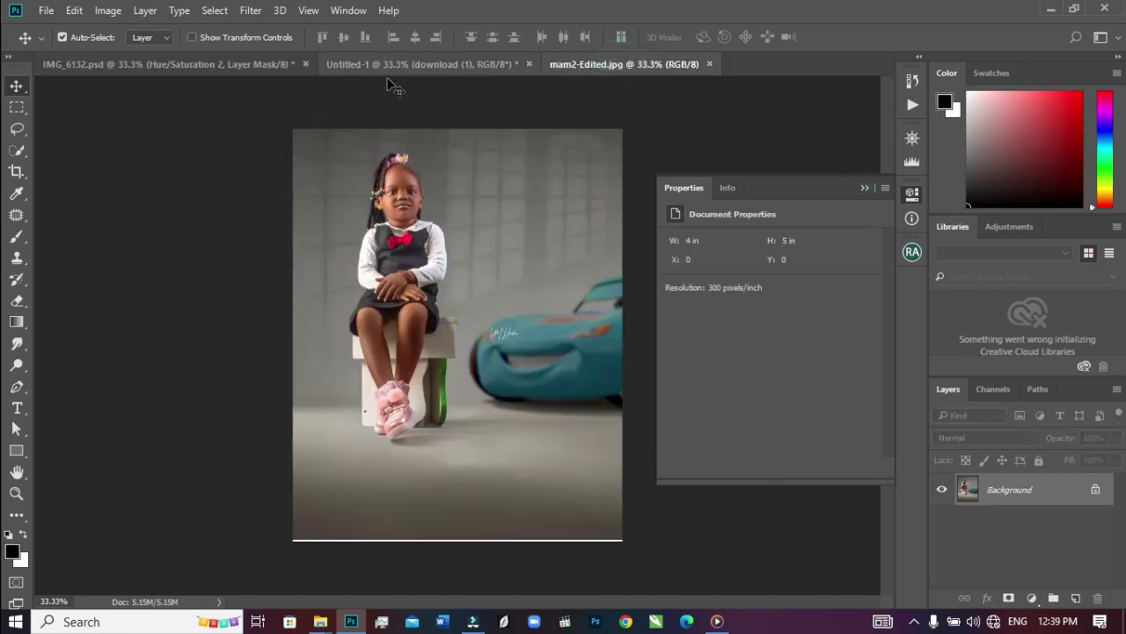
pyautogui.click(254, 63)
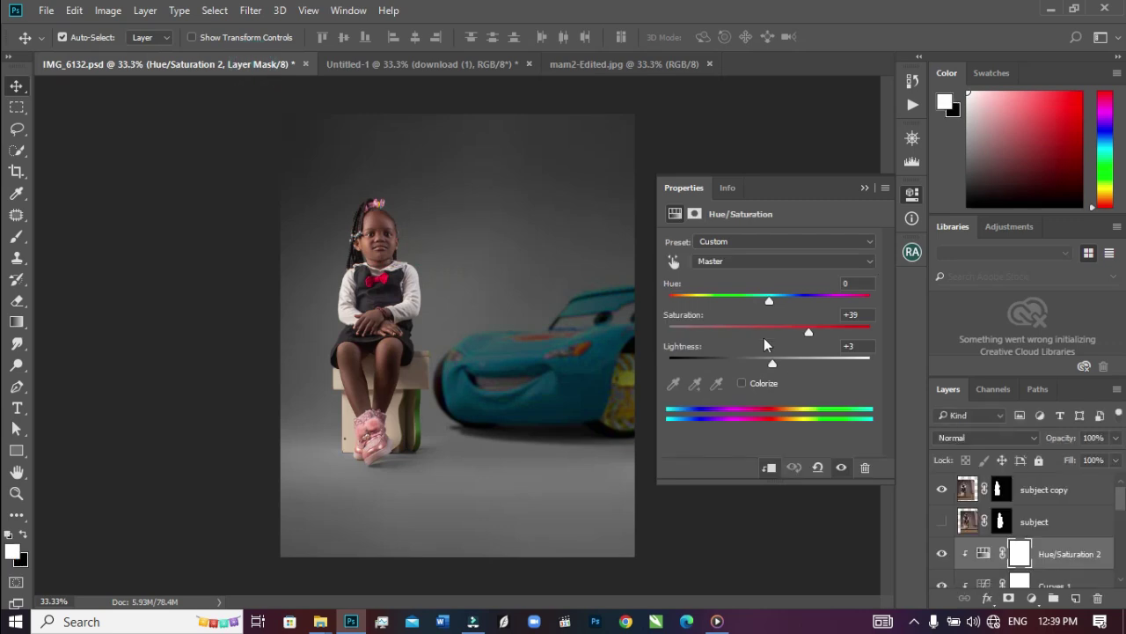
pyautogui.click(440, 65)
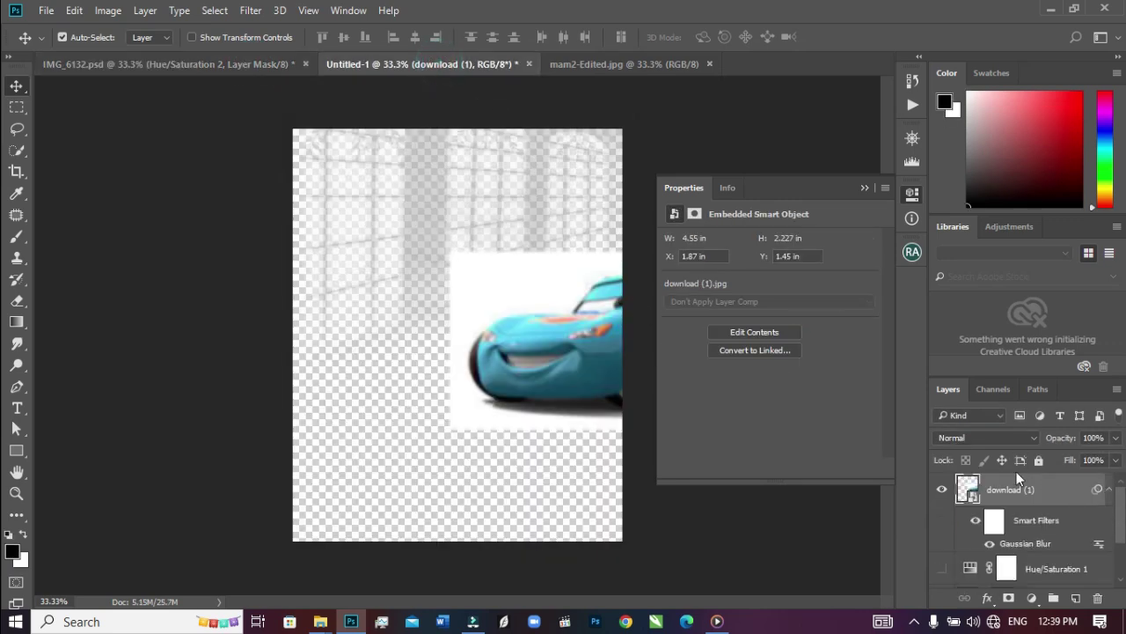
pyautogui.scroll(-2, 1124, 517)
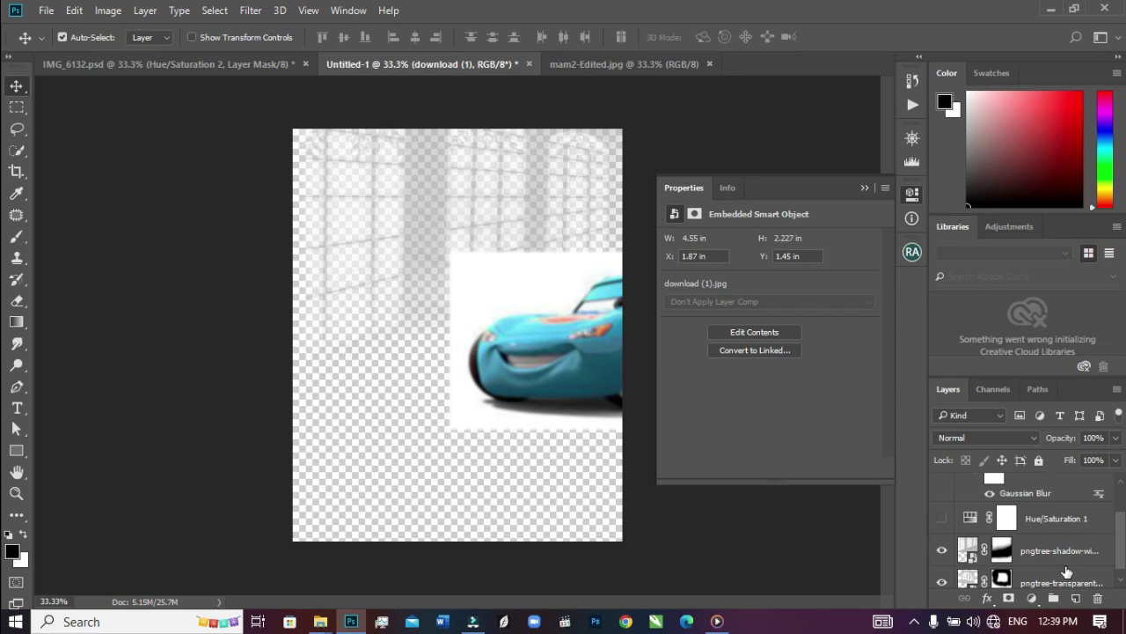
pyautogui.moveTo(1073, 559); pyautogui.dragTo(454, 252)
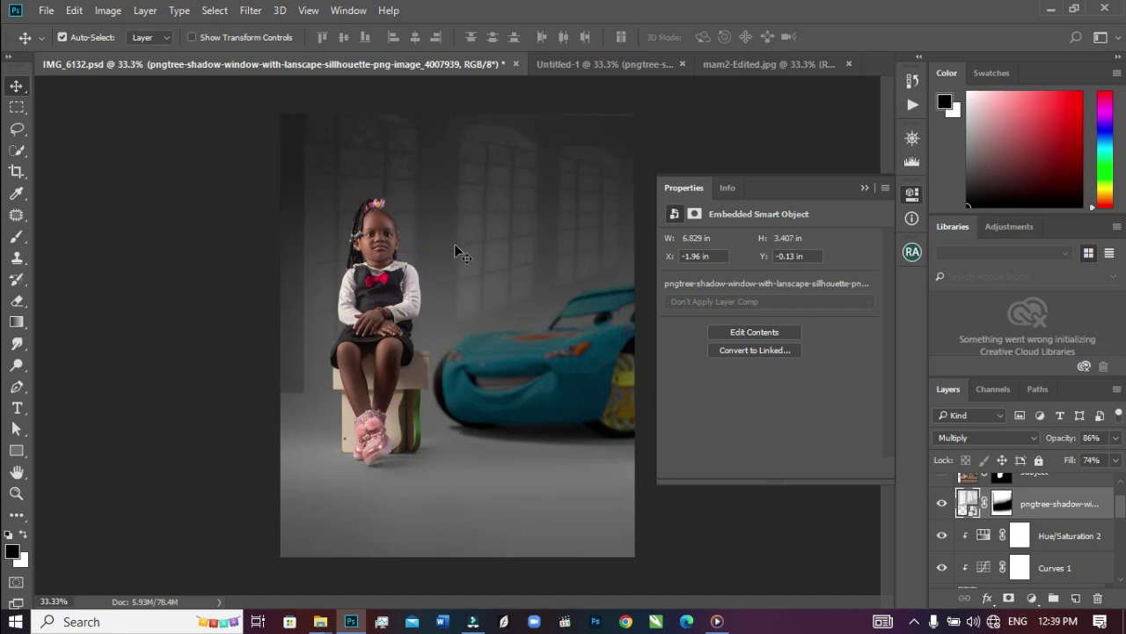
# Scale the window shadow layer to about 114% and shift it left so the windows span the backdrop.
pyautogui.hotkey('ctrl', 't')
pyautogui.click(865, 184)
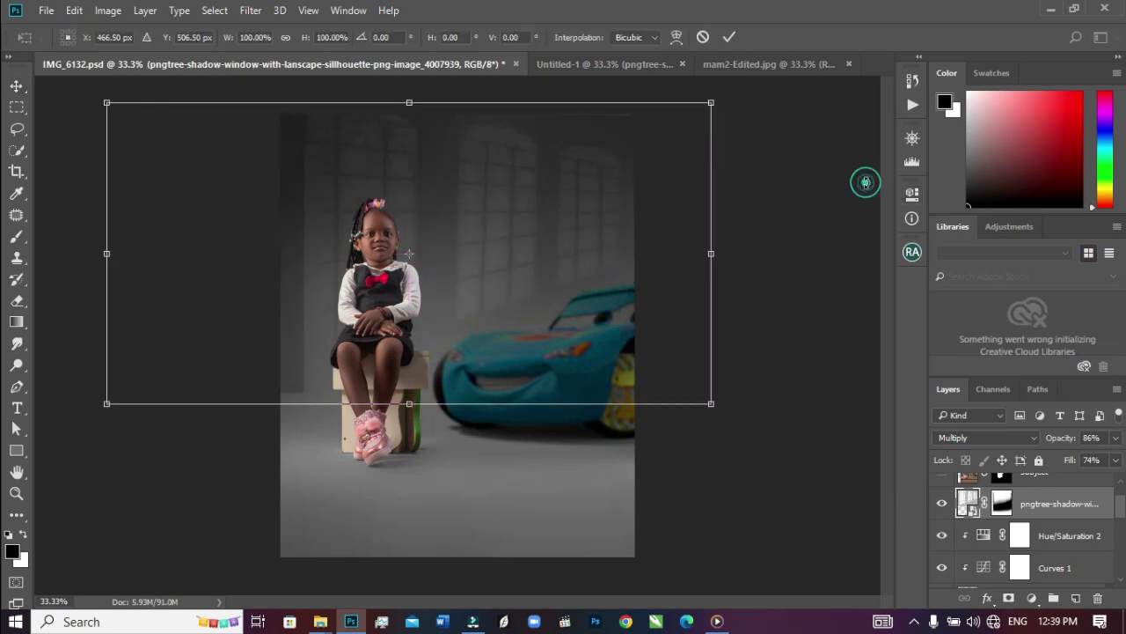
pyautogui.moveTo(713, 407); pyautogui.dragTo(749, 448)
pyautogui.moveTo(539, 261); pyautogui.dragTo(509, 265)
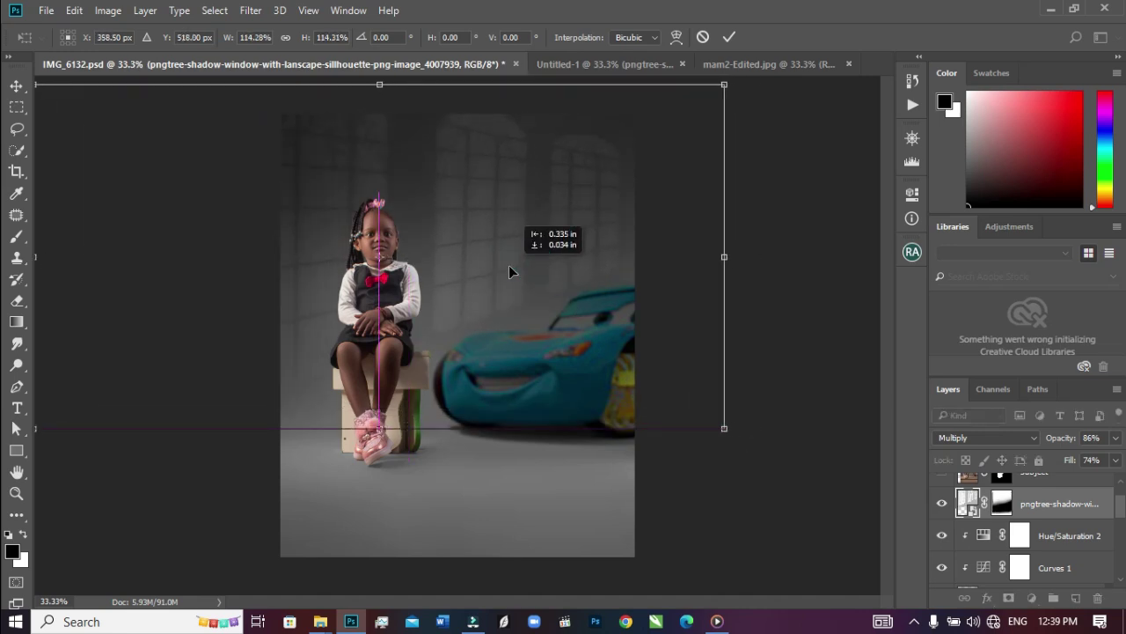
pyautogui.press('Return')
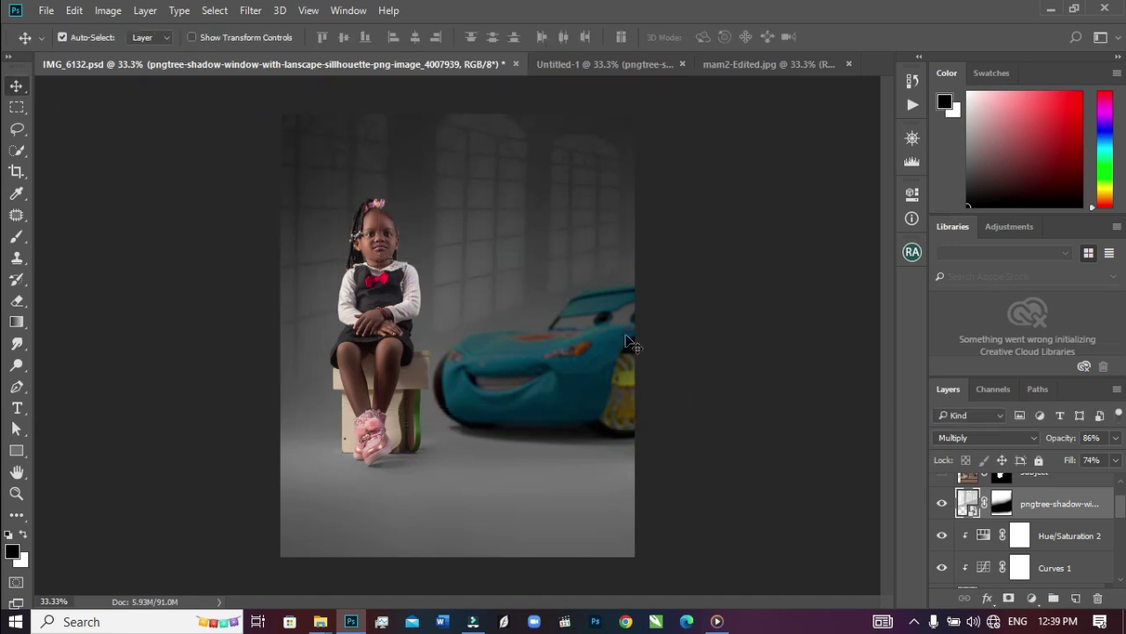
# Try the Normal blend mode on the window shadow layer and return it to Multiply.
pyautogui.click(943, 438)
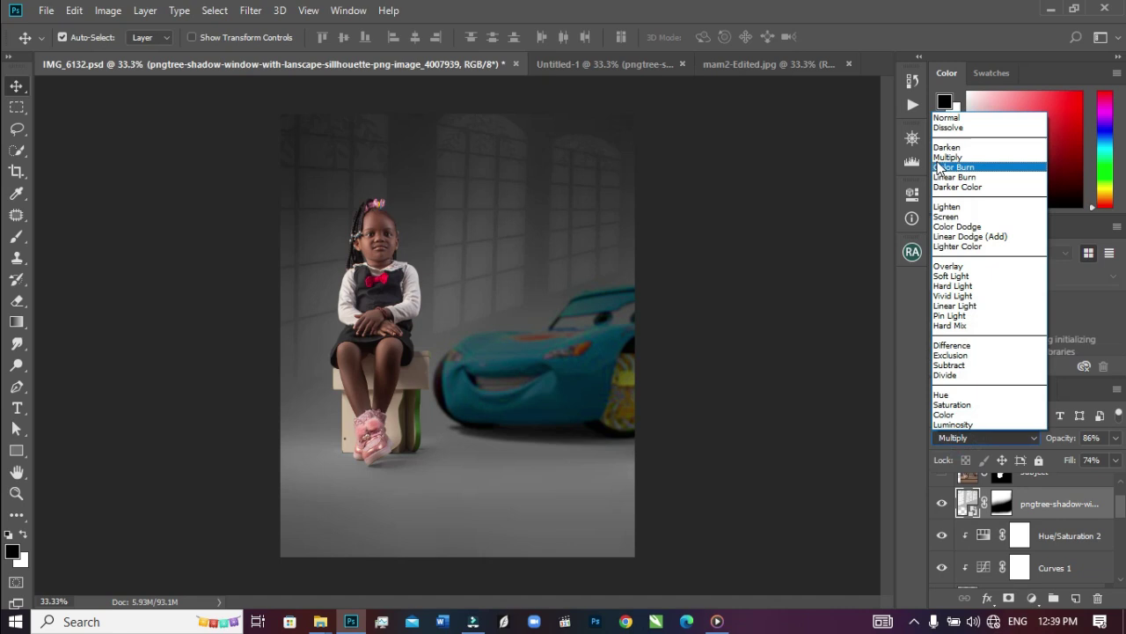
pyautogui.click(950, 117)
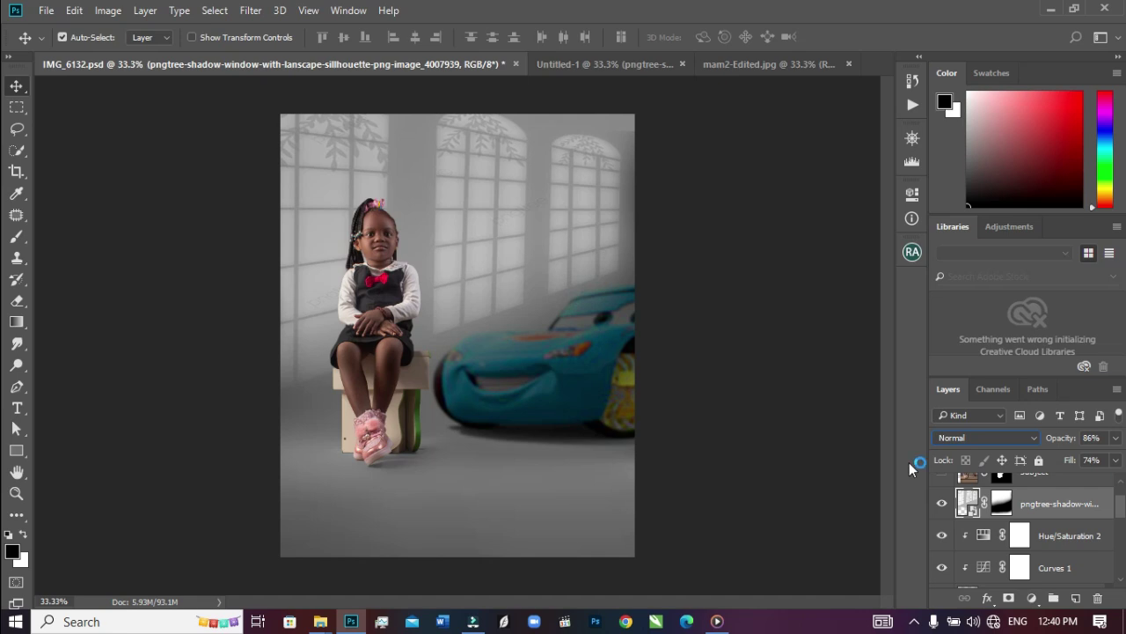
pyautogui.click(1013, 438)
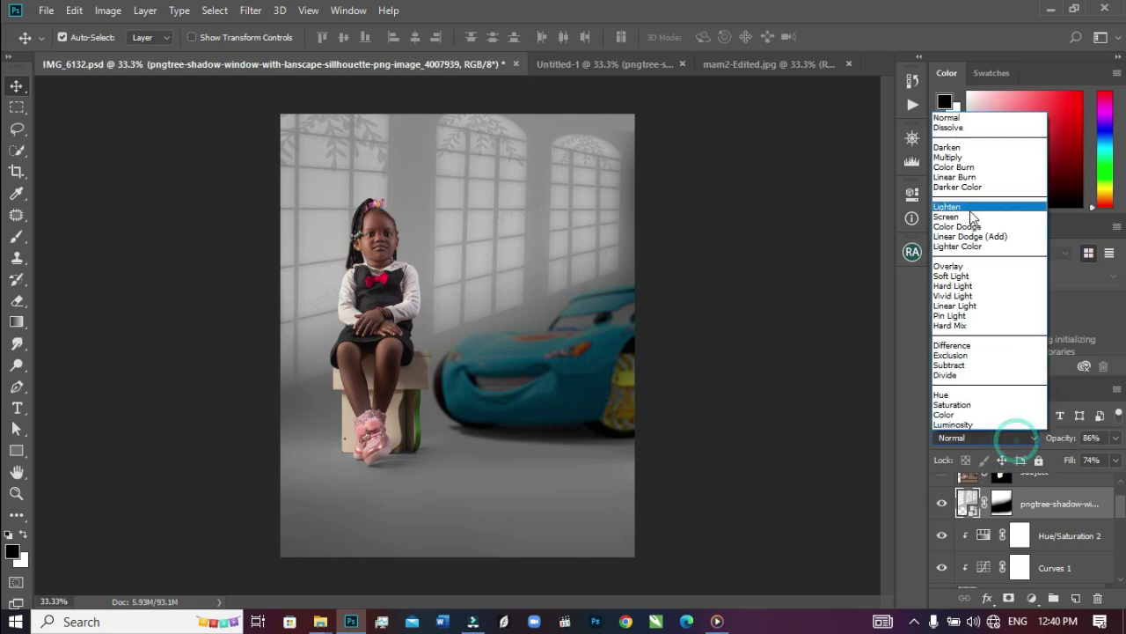
pyautogui.click(968, 157)
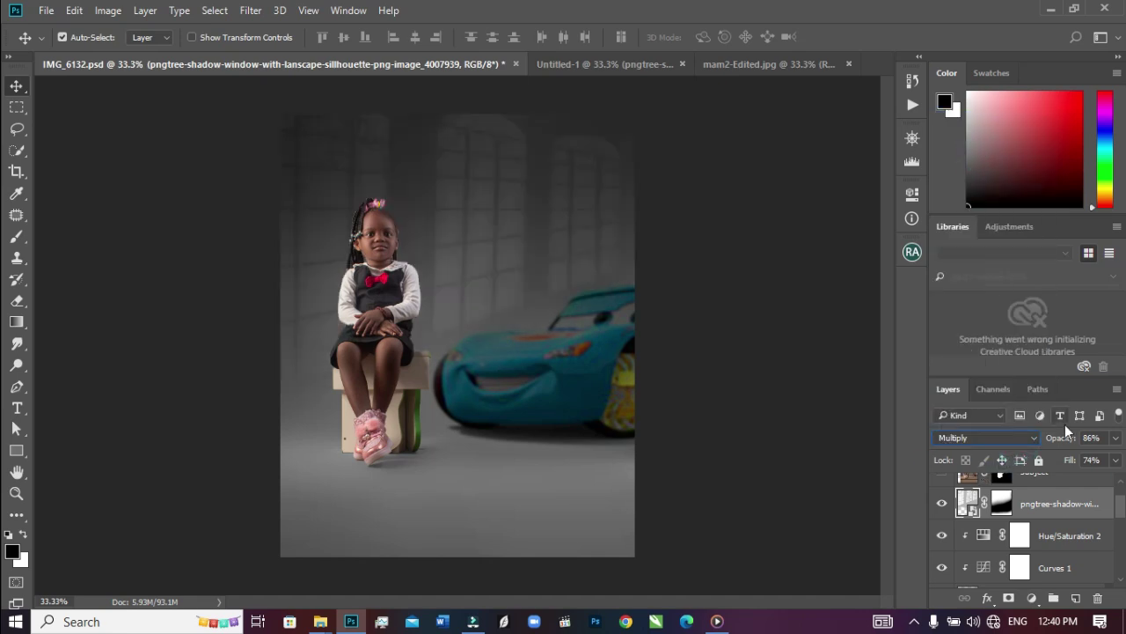
# Lower the window shadow layer's opacity to 64%.
pyautogui.click(1115, 437)
pyautogui.moveTo(1105, 458); pyautogui.dragTo(1090, 461)
pyautogui.click(997, 517)
# Apply a Motion Blur to the window shadow layer with an angle of -11° and a distance of 35 pixels.
pyautogui.click(251, 10)
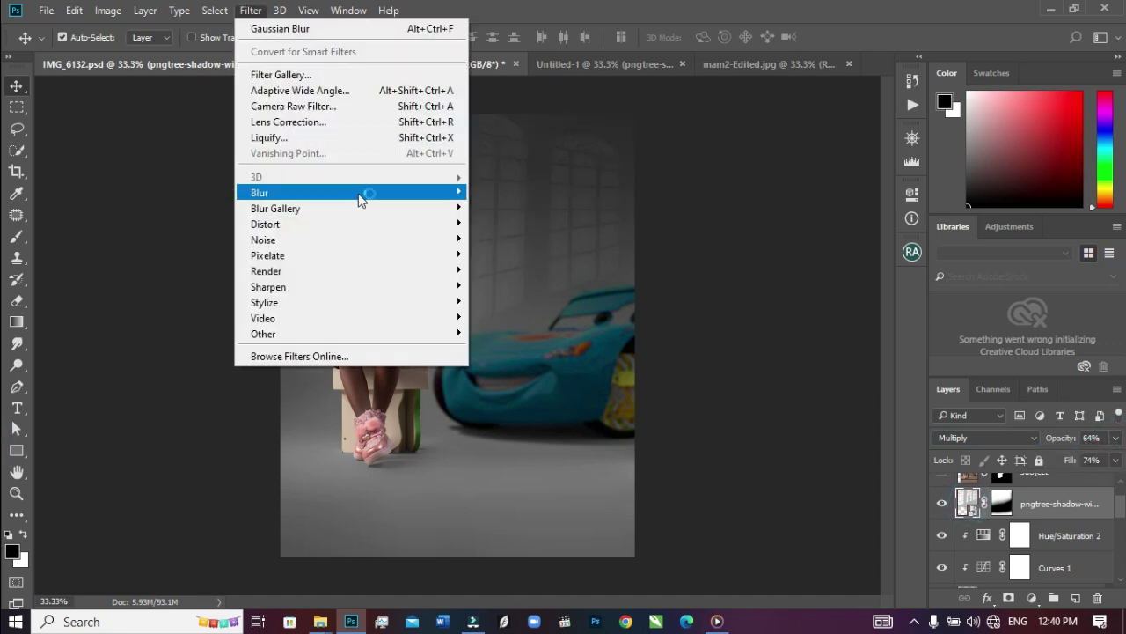
pyautogui.moveTo(359, 193)
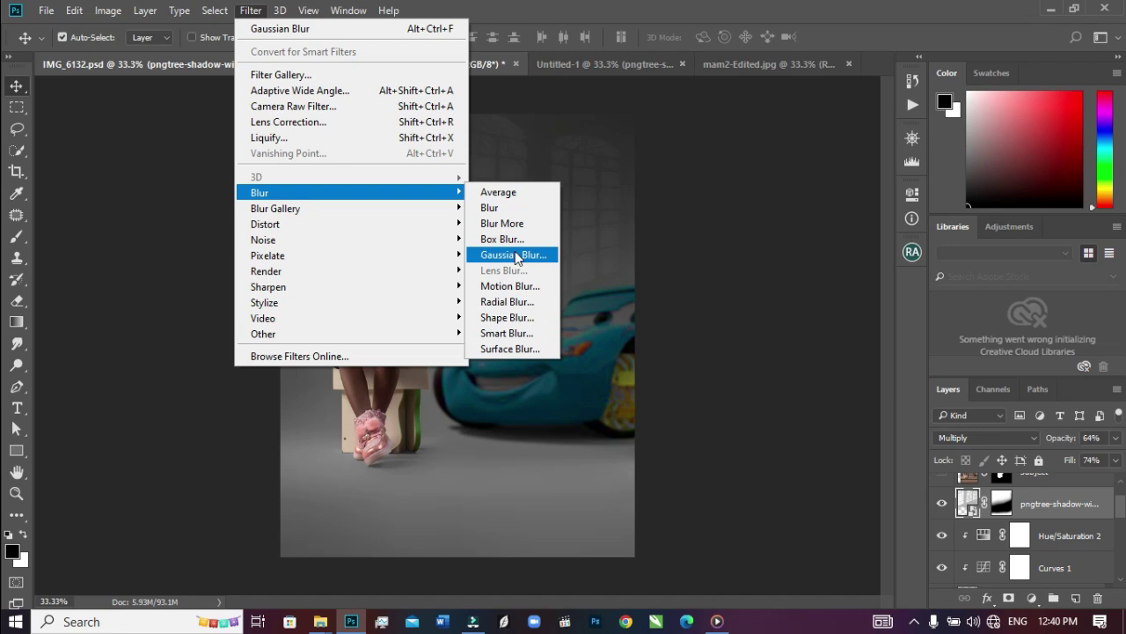
pyautogui.click(513, 286)
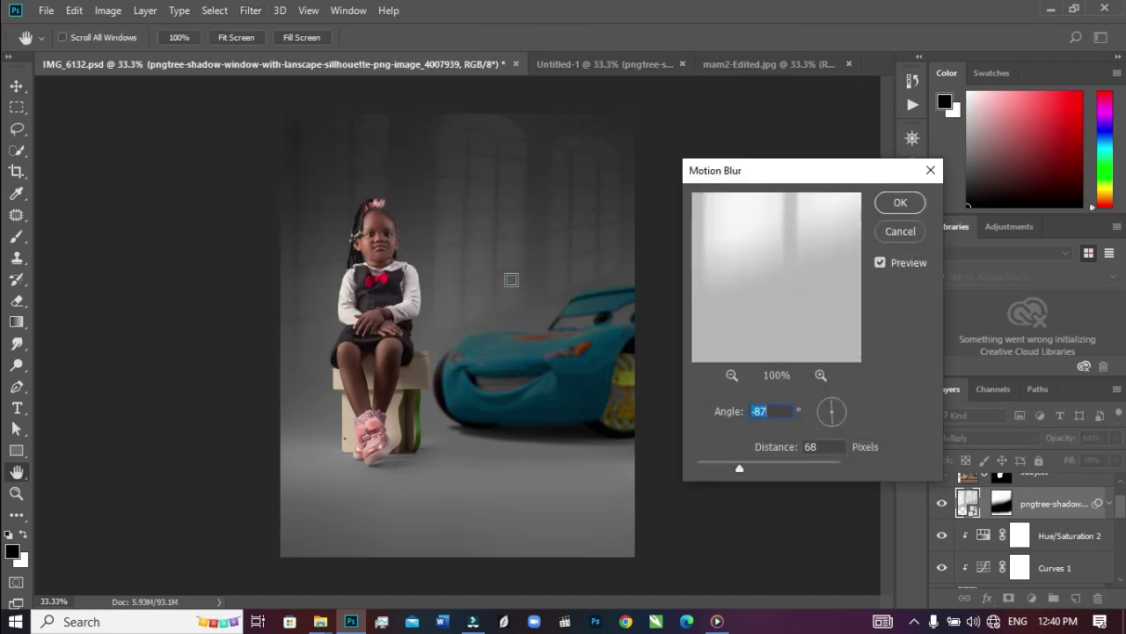
pyautogui.click(845, 415)
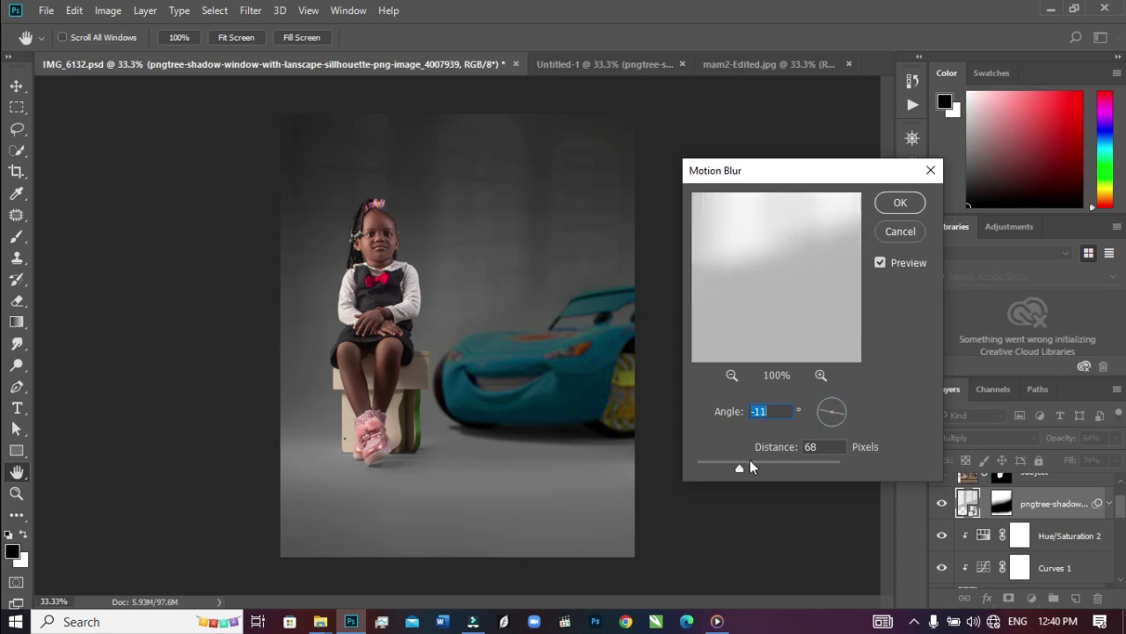
pyautogui.moveTo(739, 468); pyautogui.dragTo(725, 471)
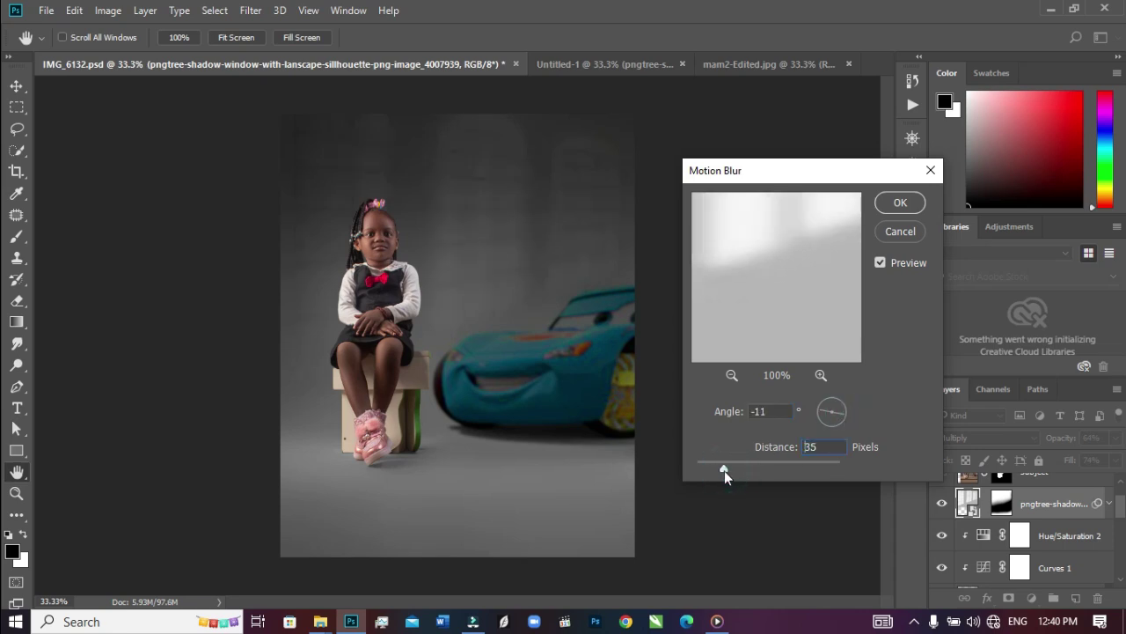
pyautogui.click(901, 203)
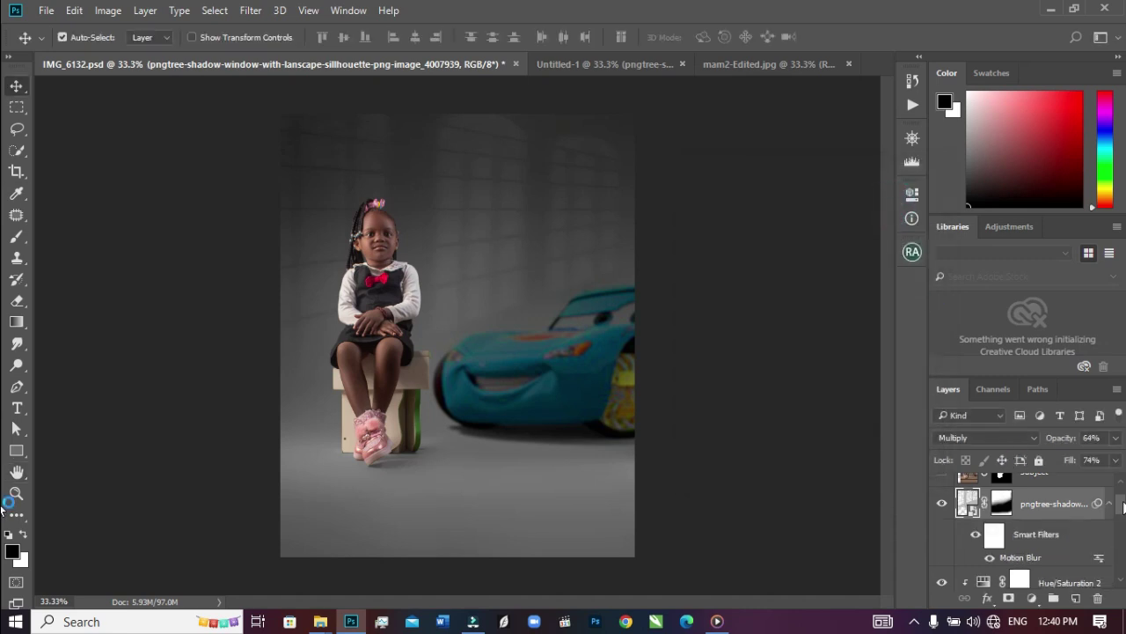
# Compare the composite with the original photo by showing only the Background layer and restoring the other layers.
pyautogui.moveTo(1123, 507); pyautogui.dragTo(1123, 586)
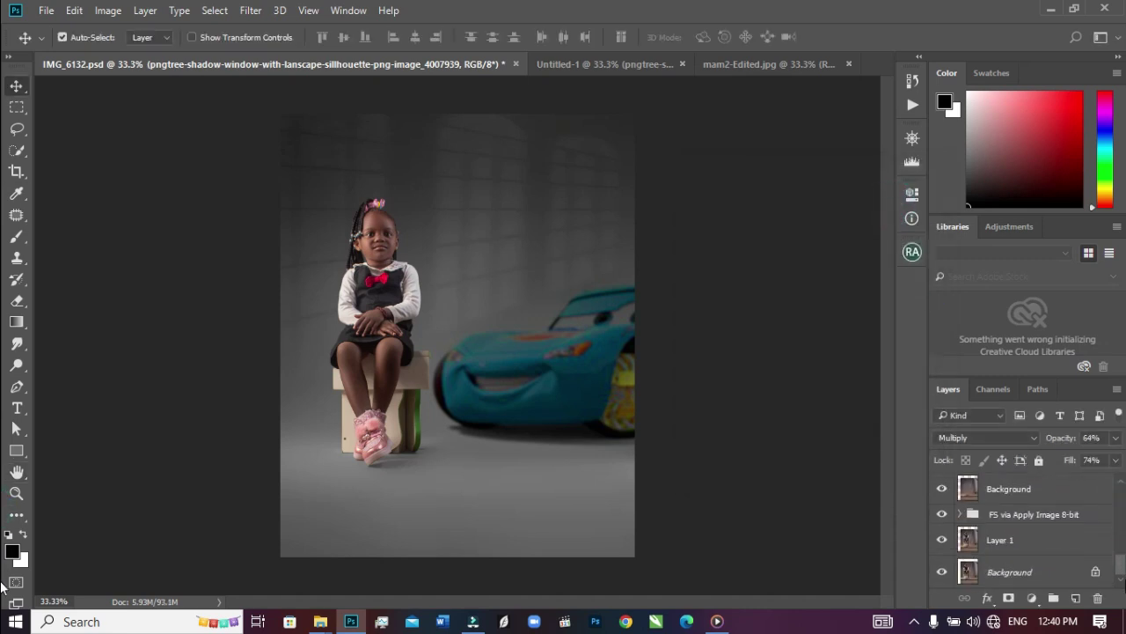
pyautogui.click(943, 572)
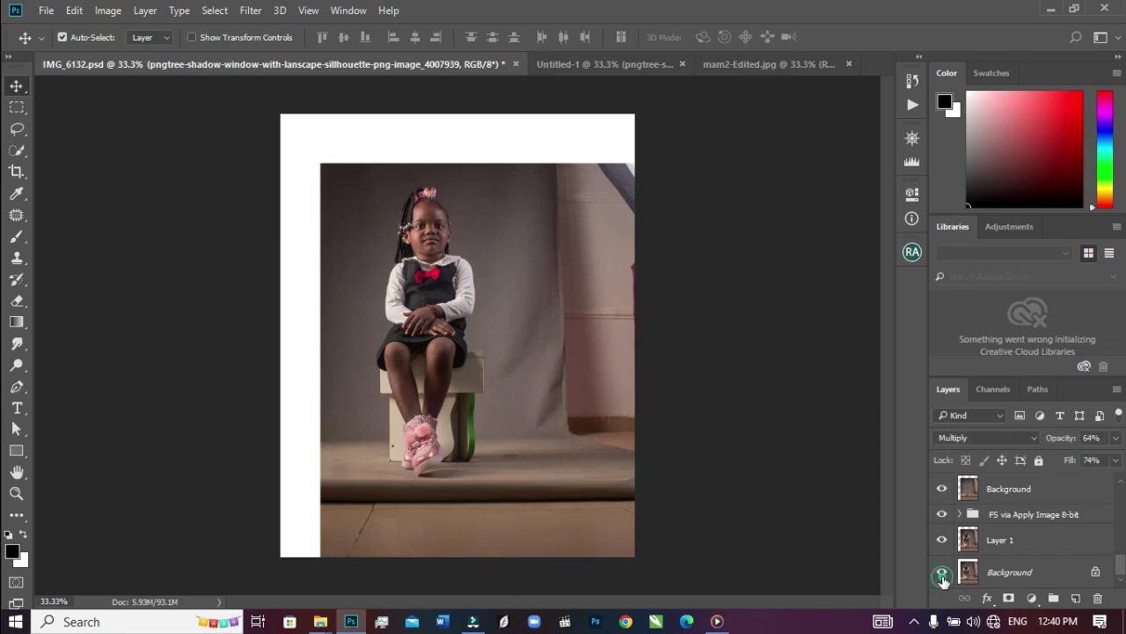
pyautogui.click(942, 572)
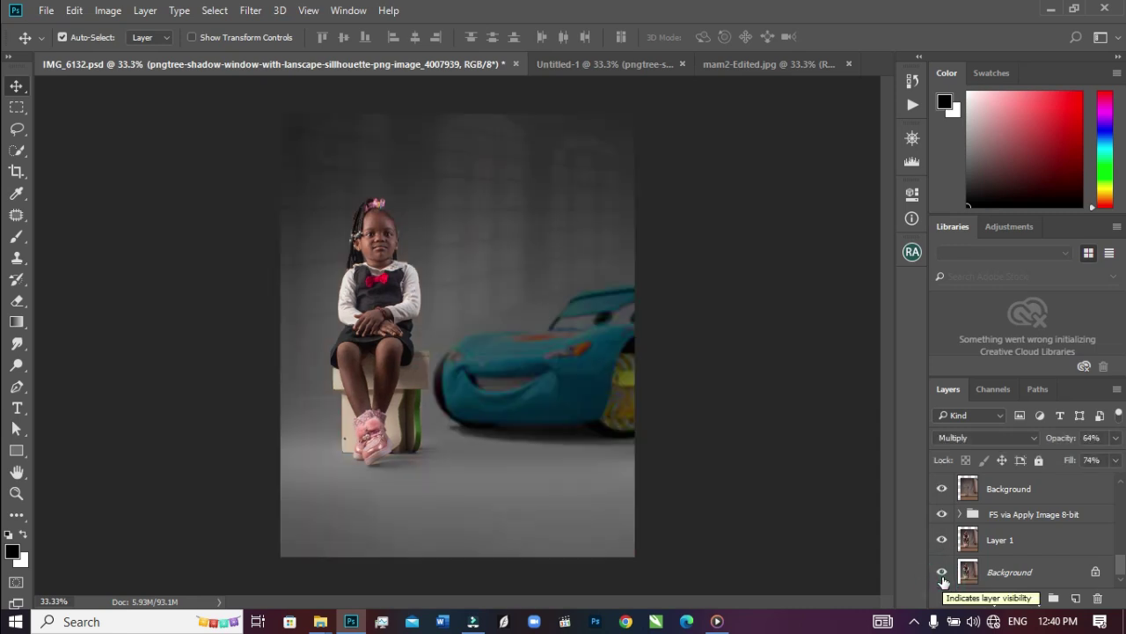
# Add a Curves adjustment clipped to the subject copy layer, raise the curve's darker tones to brighten the girl, and compare before and after.
pyautogui.moveTo(1124, 570); pyautogui.dragTo(1123, 524)
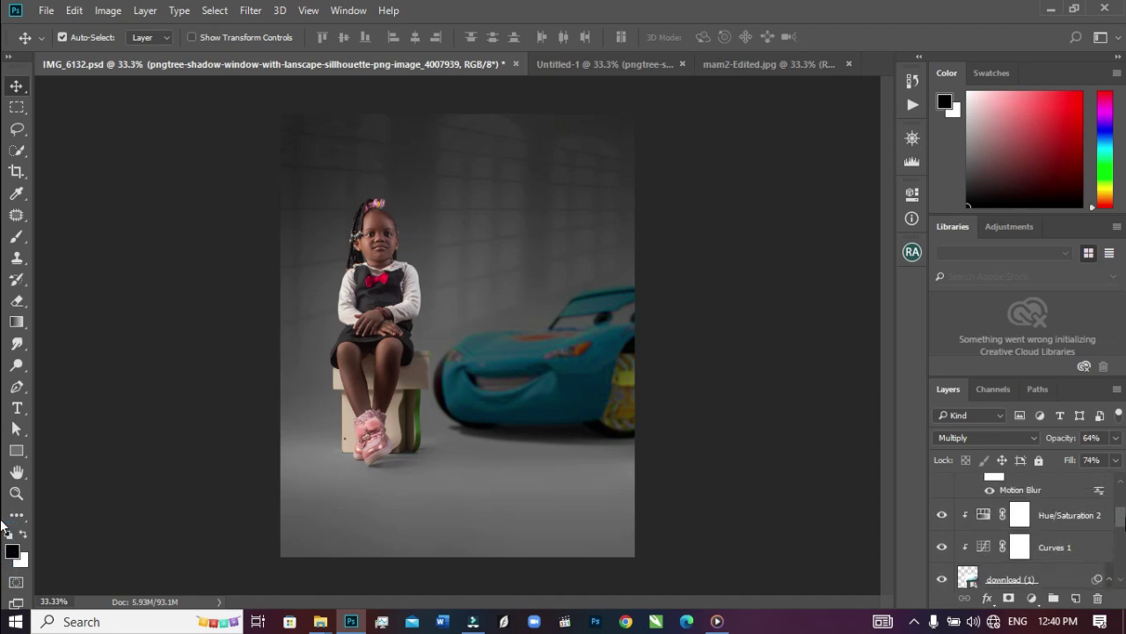
pyautogui.scroll(4, 1014, 513)
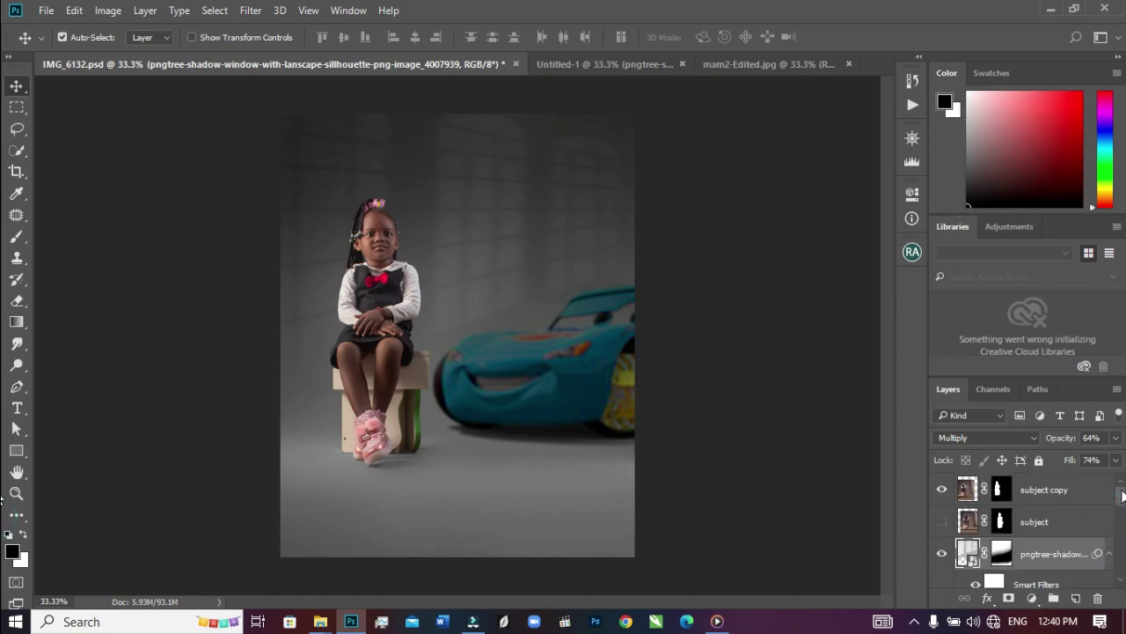
pyautogui.click(1058, 494)
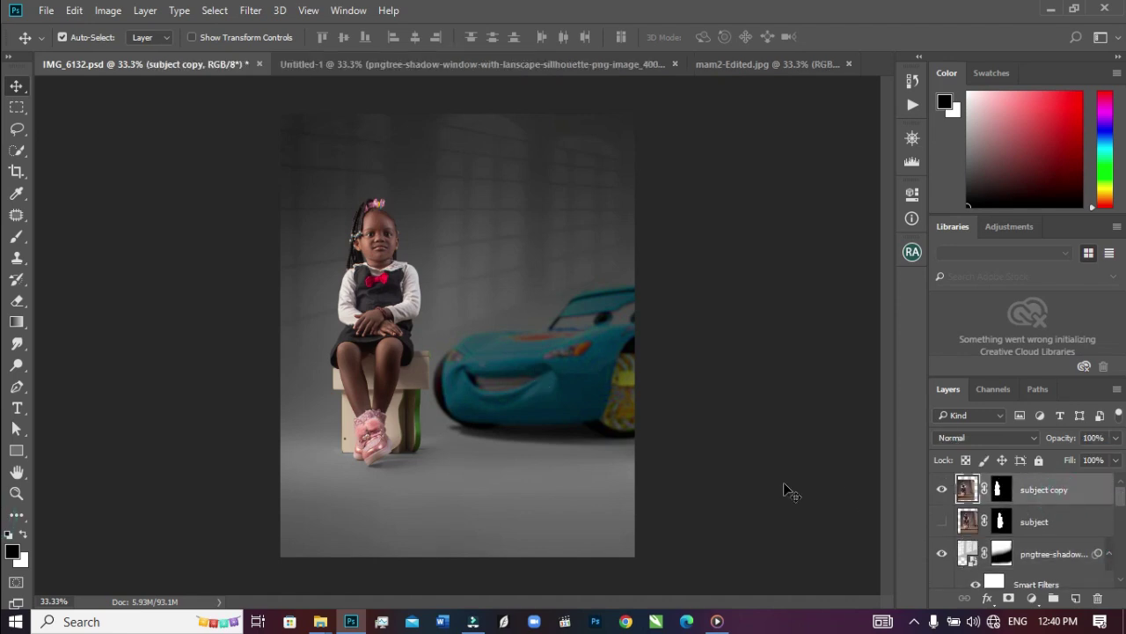
pyautogui.click(1032, 599)
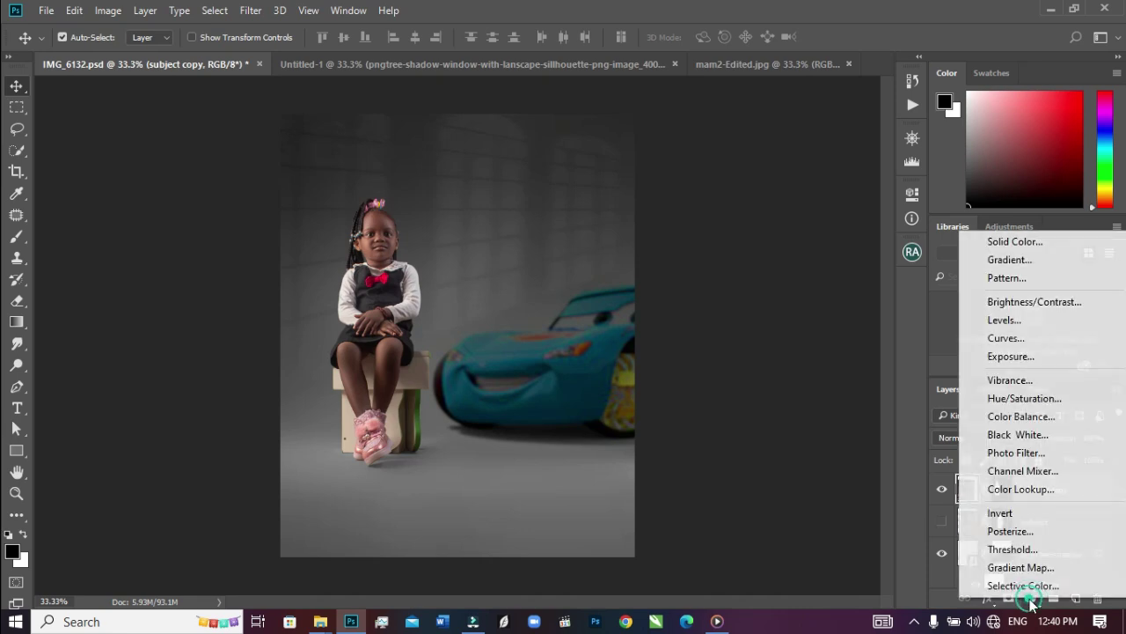
pyautogui.click(1004, 338)
pyautogui.click(672, 262)
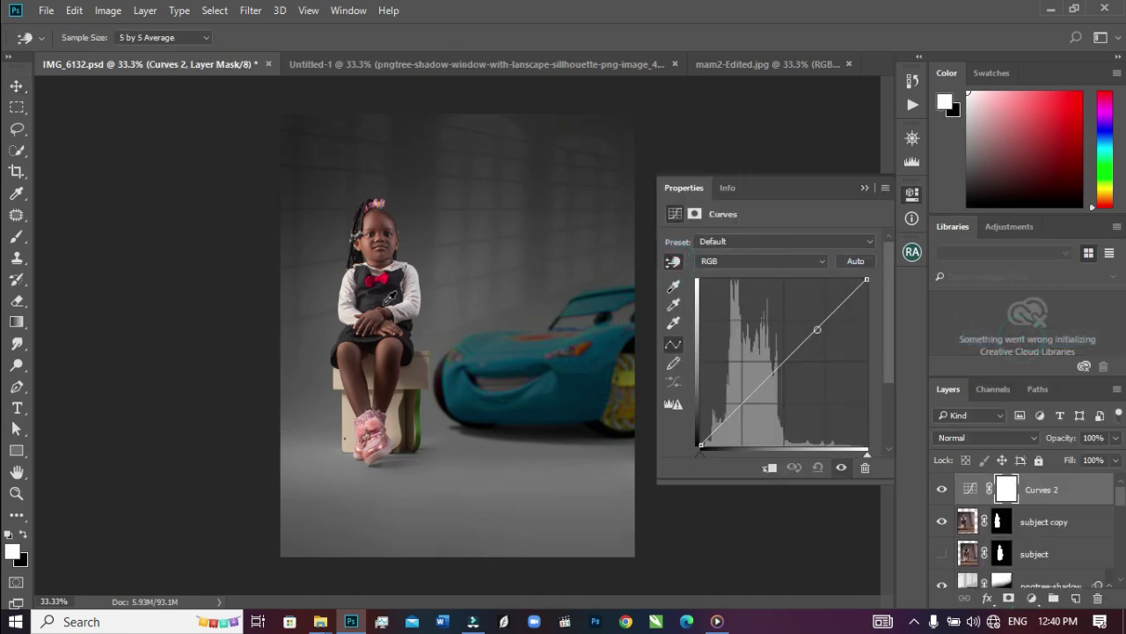
pyautogui.moveTo(387, 347); pyautogui.dragTo(412, 329)
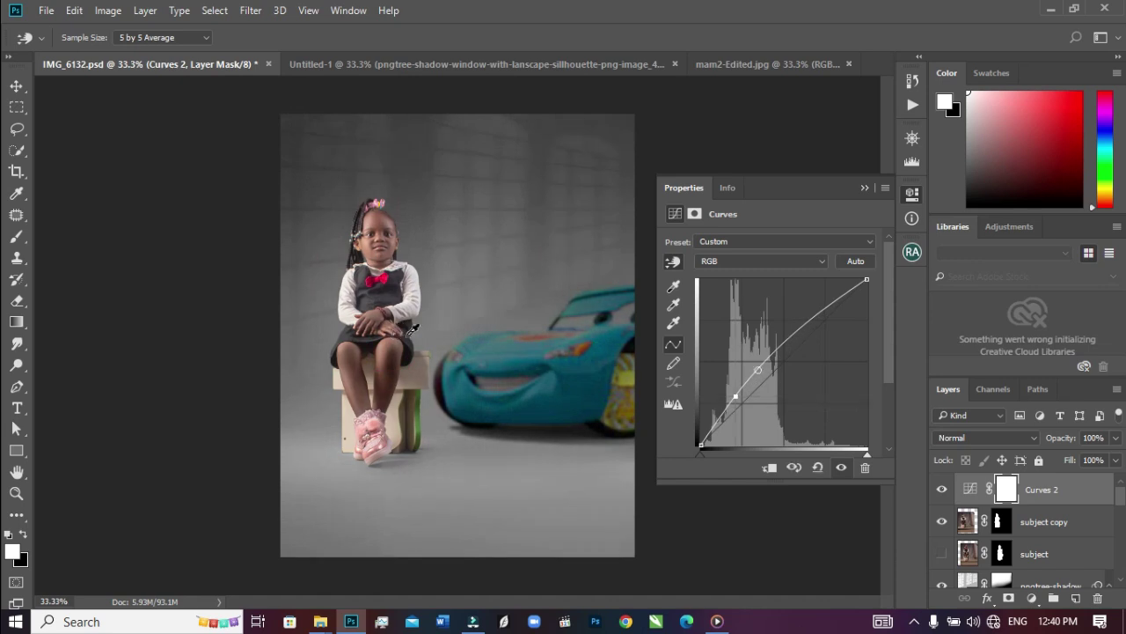
pyautogui.click(770, 469)
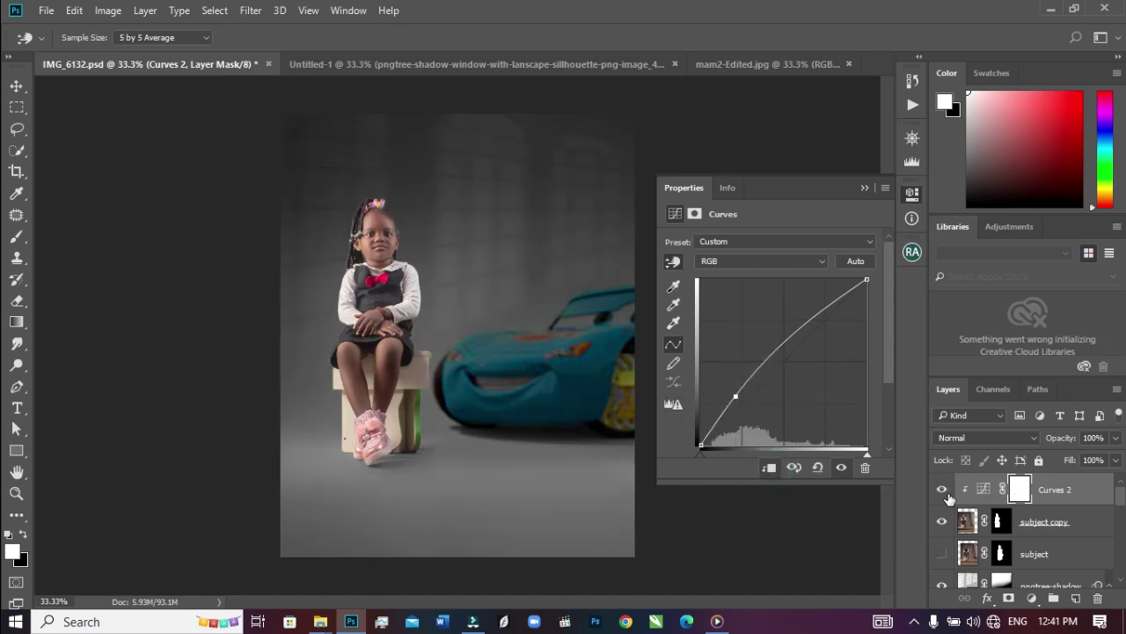
pyautogui.click(942, 491)
pyautogui.click(943, 491)
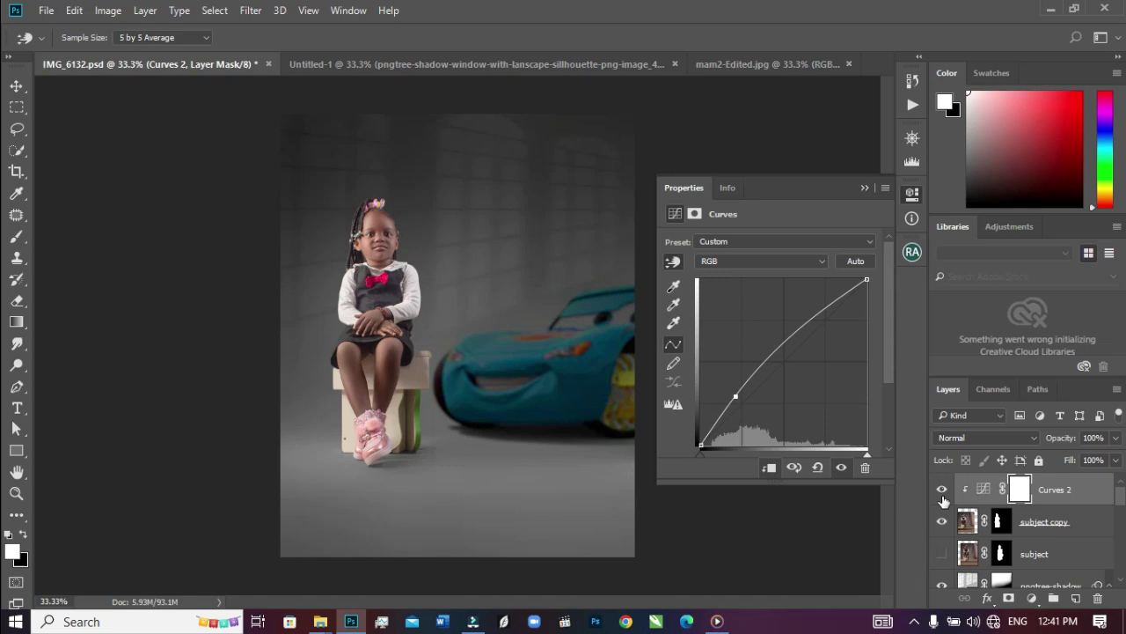
# Reduce the Curves 2 adjustment layer to 47% opacity and 68% fill, checking its effect on the girl.
pyautogui.click(1116, 438)
pyautogui.moveTo(1117, 458); pyautogui.dragTo(1074, 462)
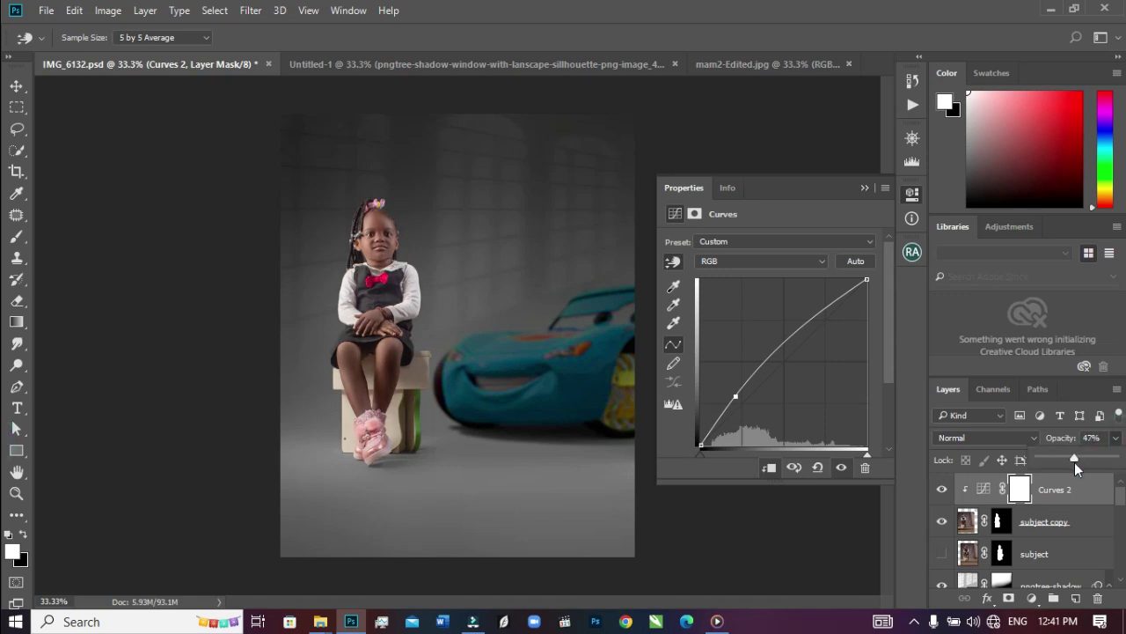
pyautogui.click(940, 491)
pyautogui.click(940, 491)
pyautogui.click(940, 491)
pyautogui.click(940, 491)
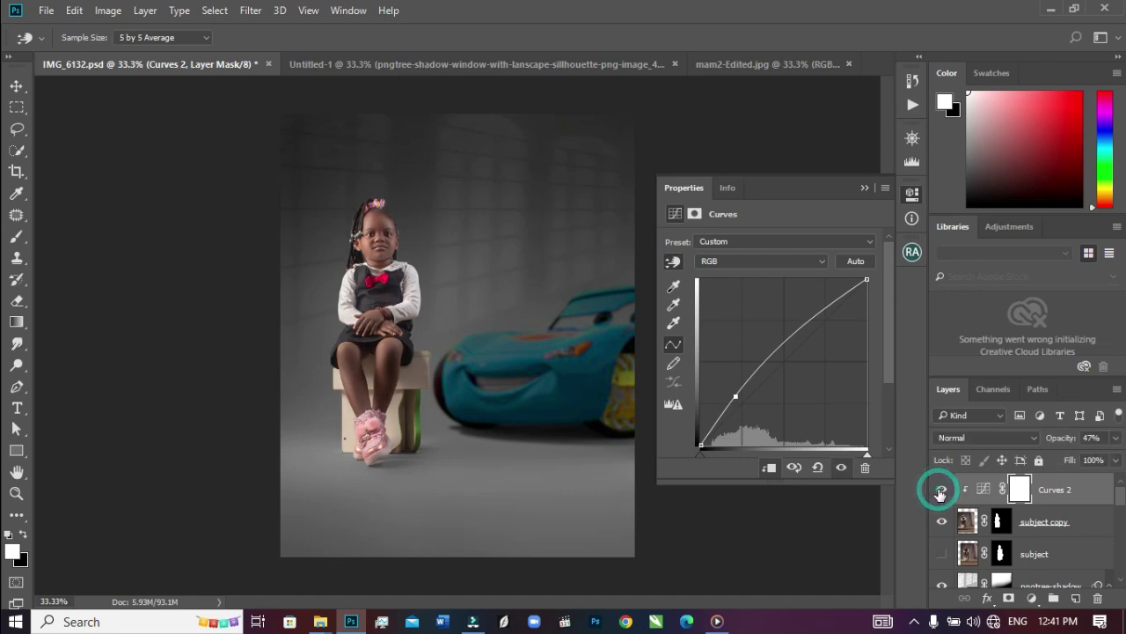
pyautogui.click(1115, 460)
pyautogui.moveTo(1117, 479); pyautogui.dragTo(1090, 480)
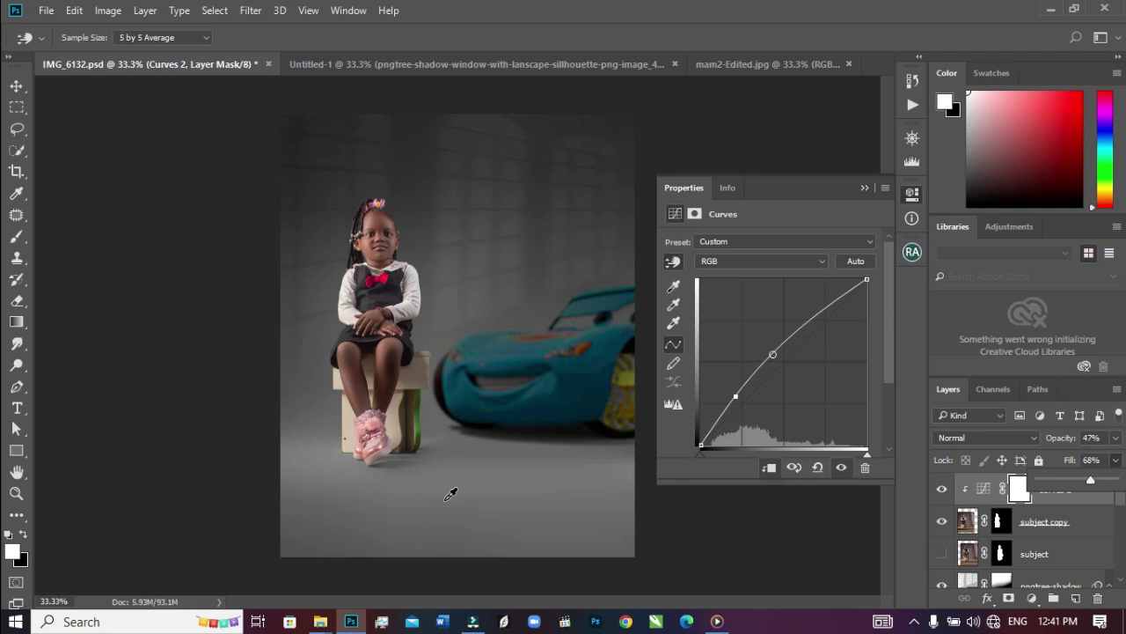
pyautogui.click(865, 187)
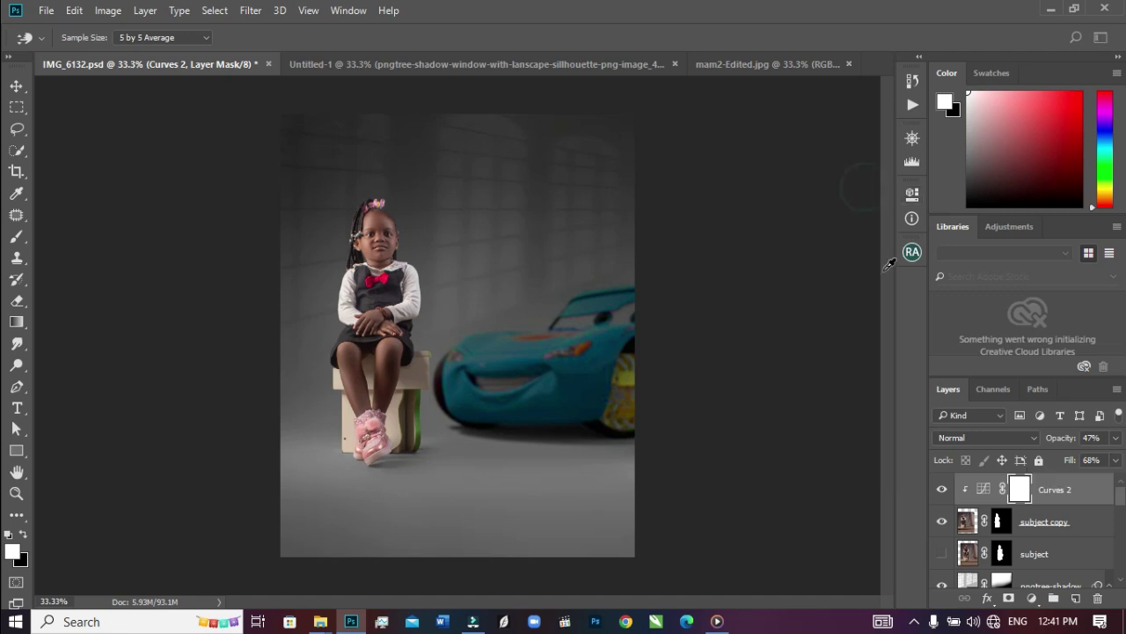
pyautogui.click(923, 380)
pyautogui.scroll(-2, 1117, 498)
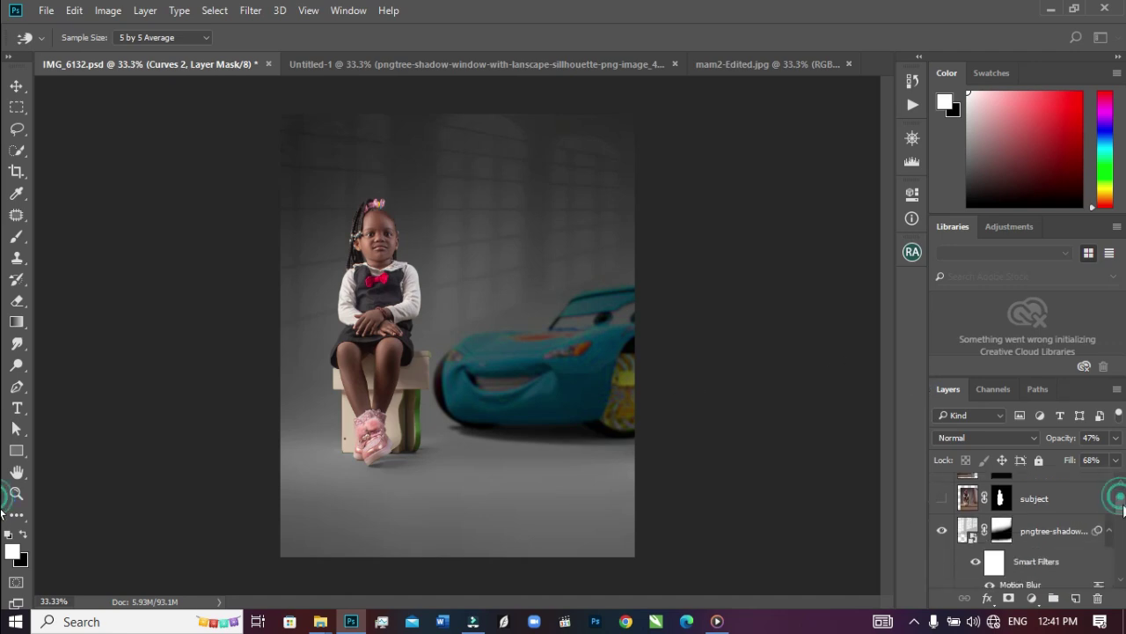
pyautogui.scroll(2, 1122, 495)
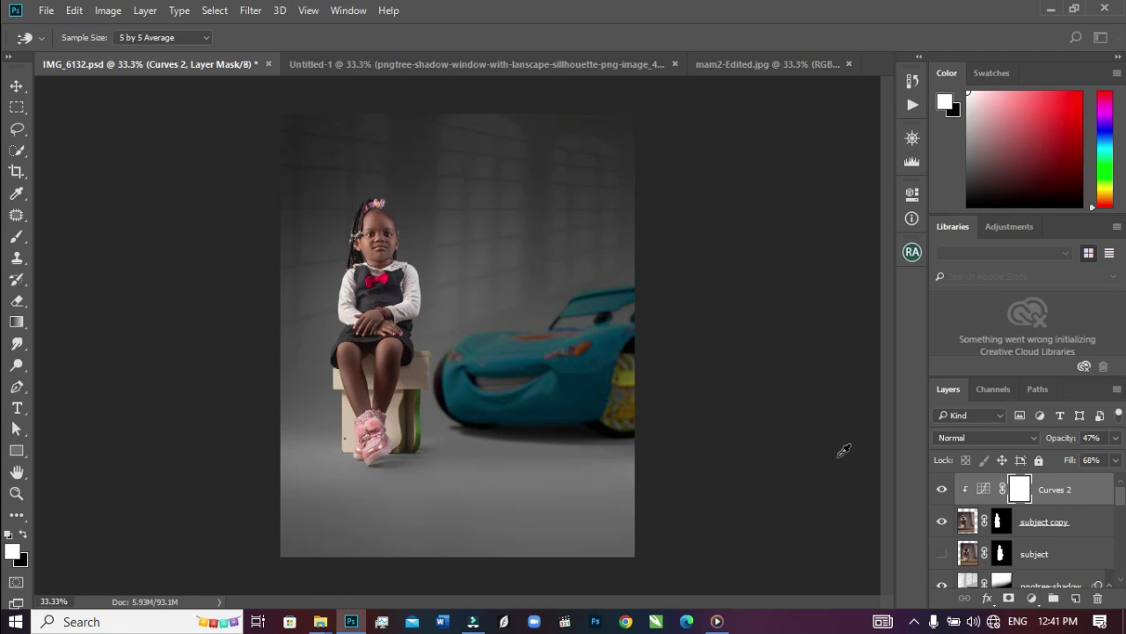
# Add a Color Lookup adjustment above Curves 2, load VM Yellowish Orange.CUBE from Documents > ACTIONS > VM Studio Luts, and compare before and after.
pyautogui.click(1032, 598)
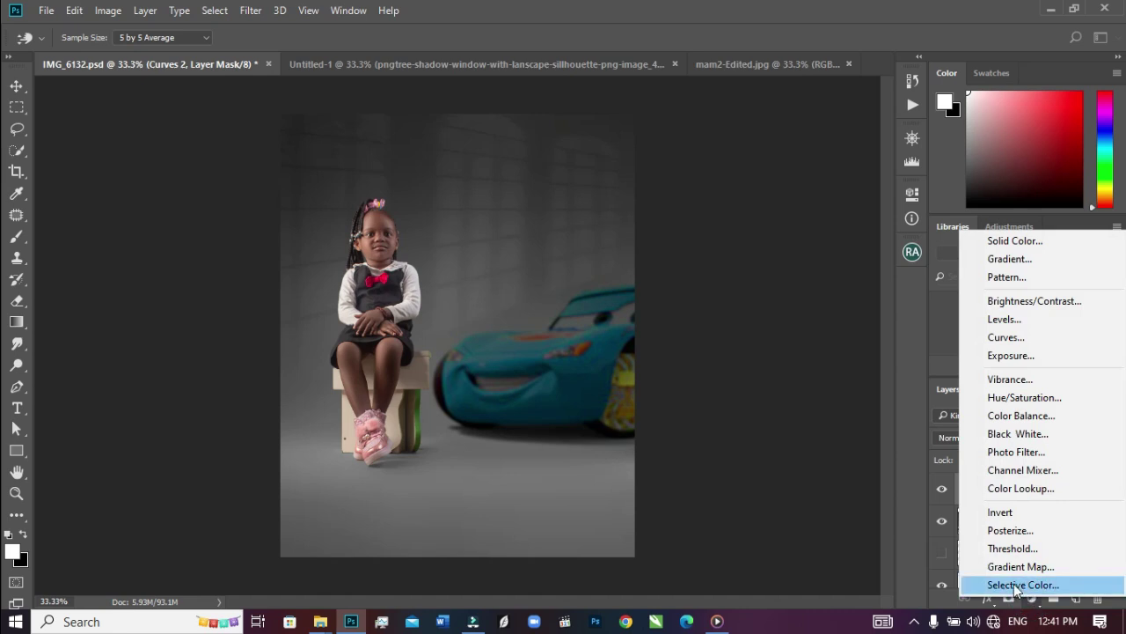
pyautogui.moveTo(1020, 490); pyautogui.dragTo(1021, 490)
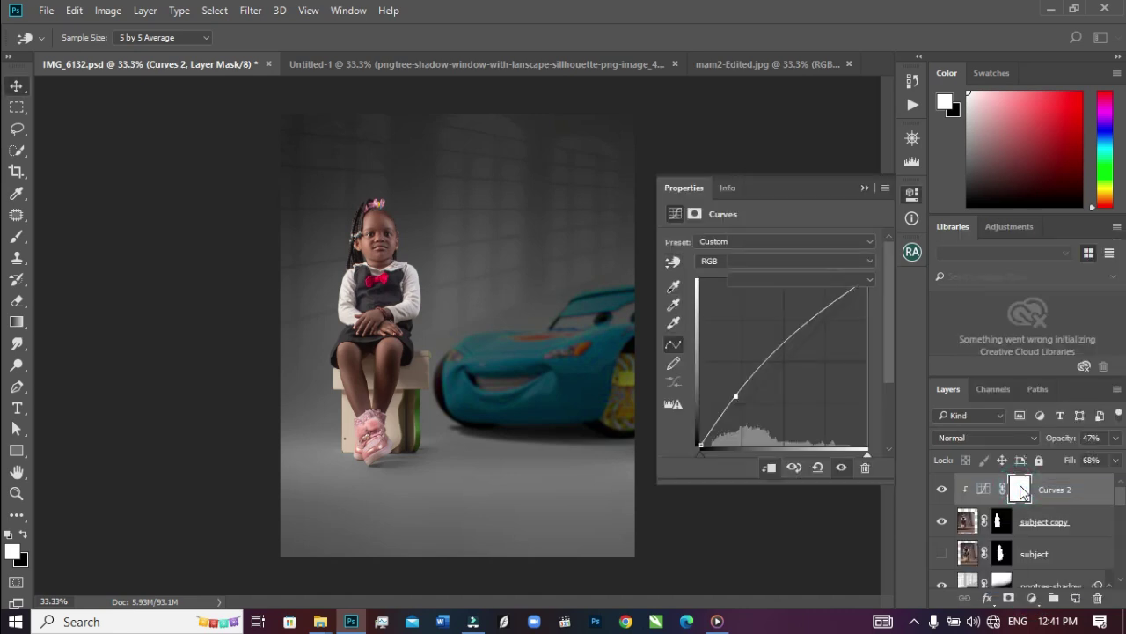
pyautogui.click(827, 242)
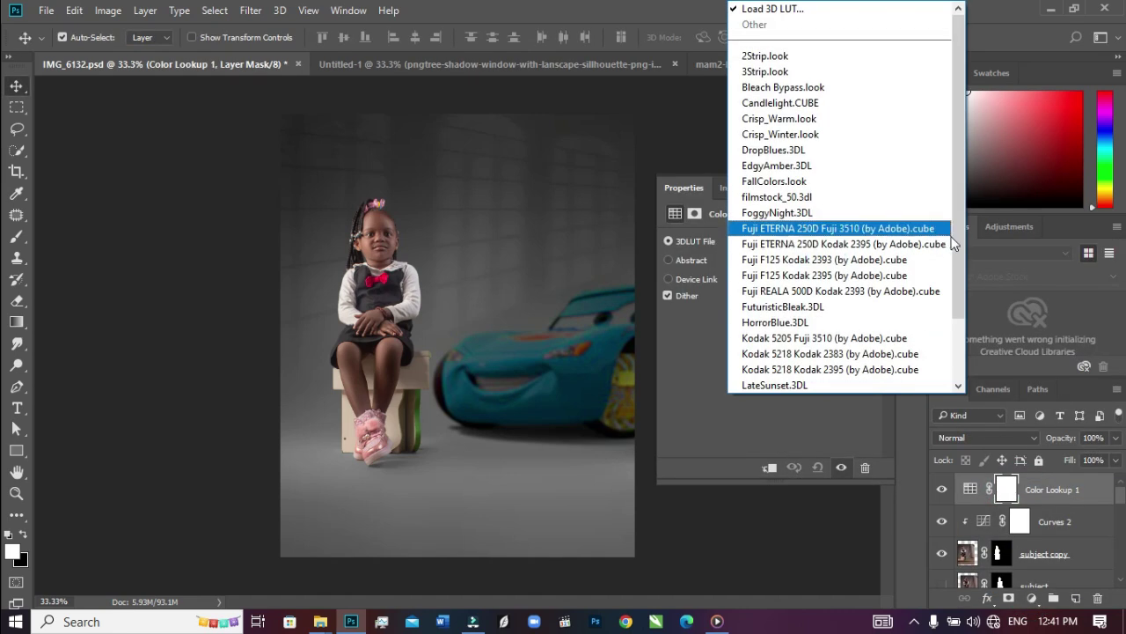
pyautogui.click(823, 10)
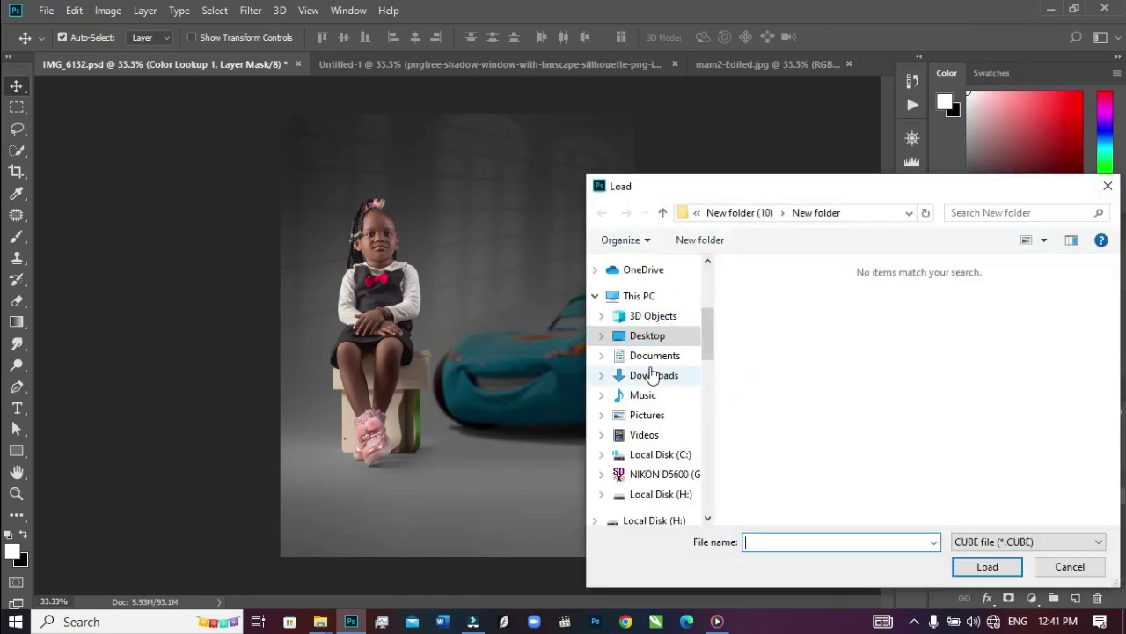
pyautogui.click(656, 355)
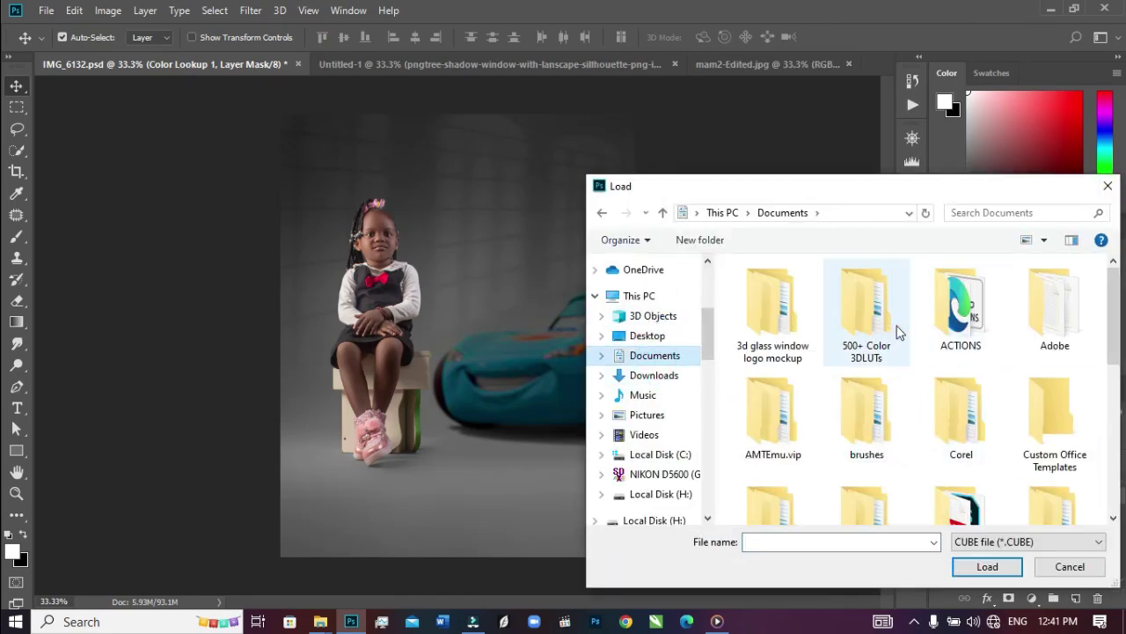
pyautogui.click(957, 328)
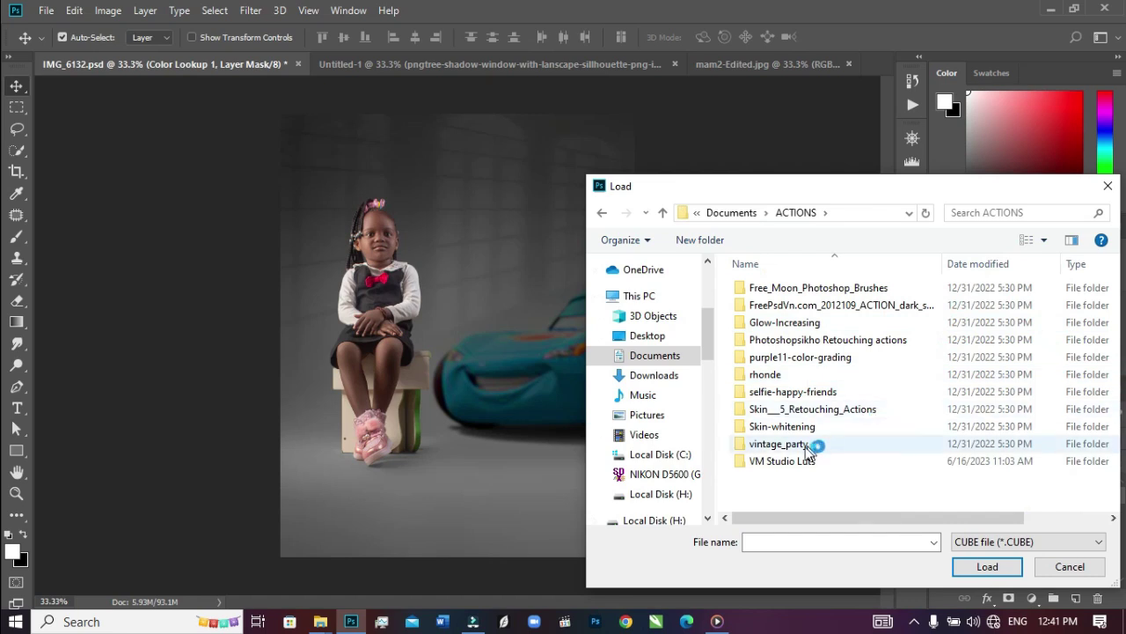
pyautogui.doubleClick(792, 464)
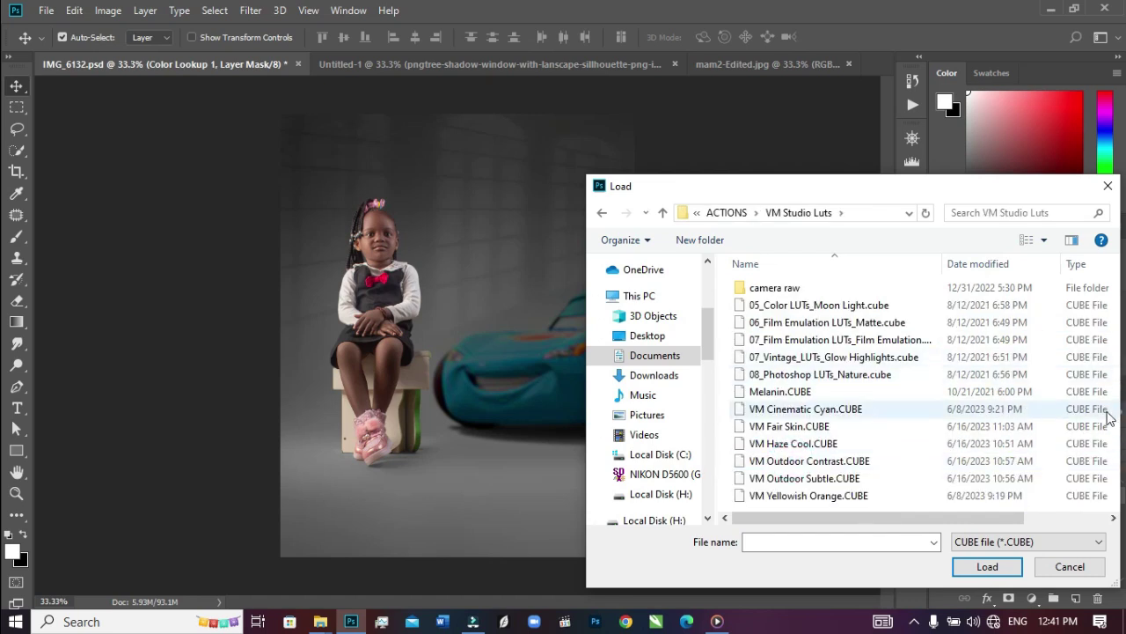
pyautogui.click(885, 499)
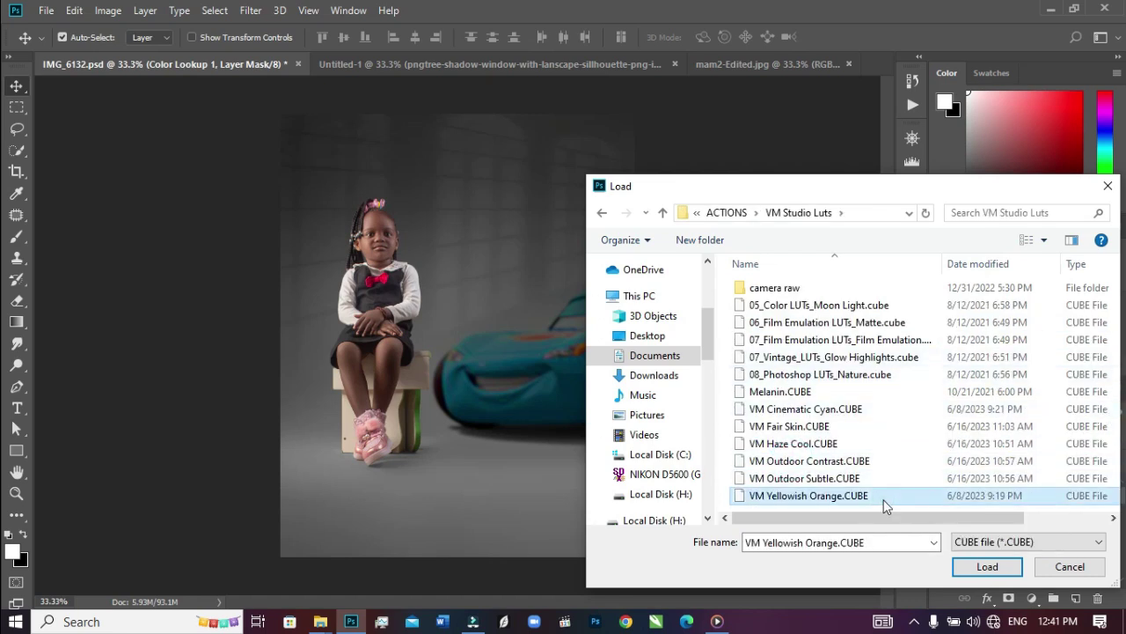
pyautogui.click(995, 566)
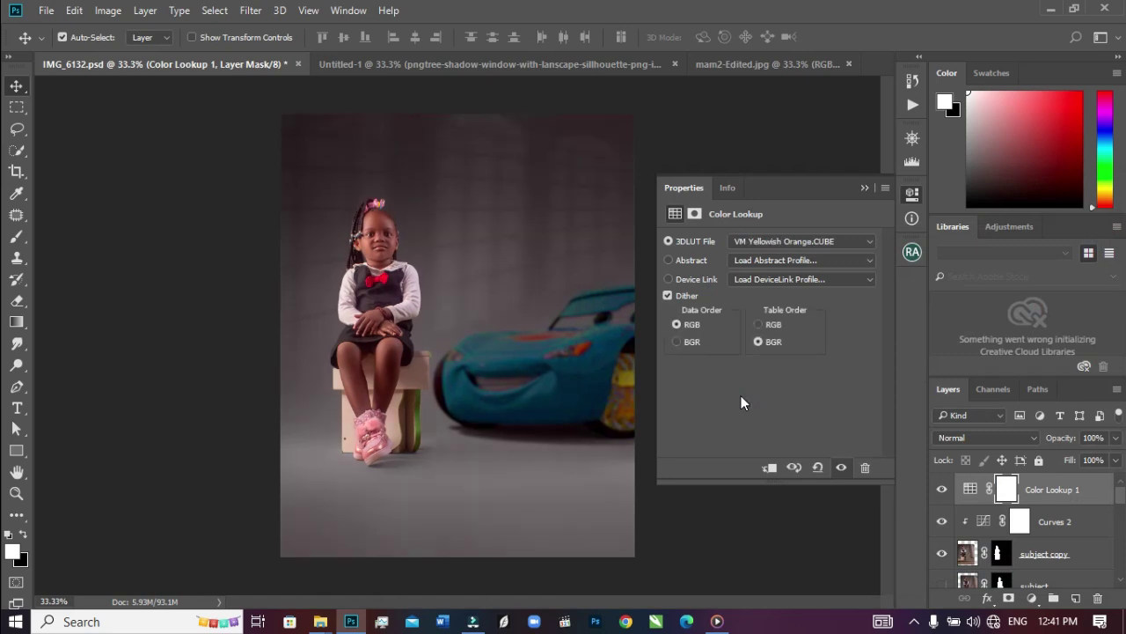
pyautogui.click(942, 489)
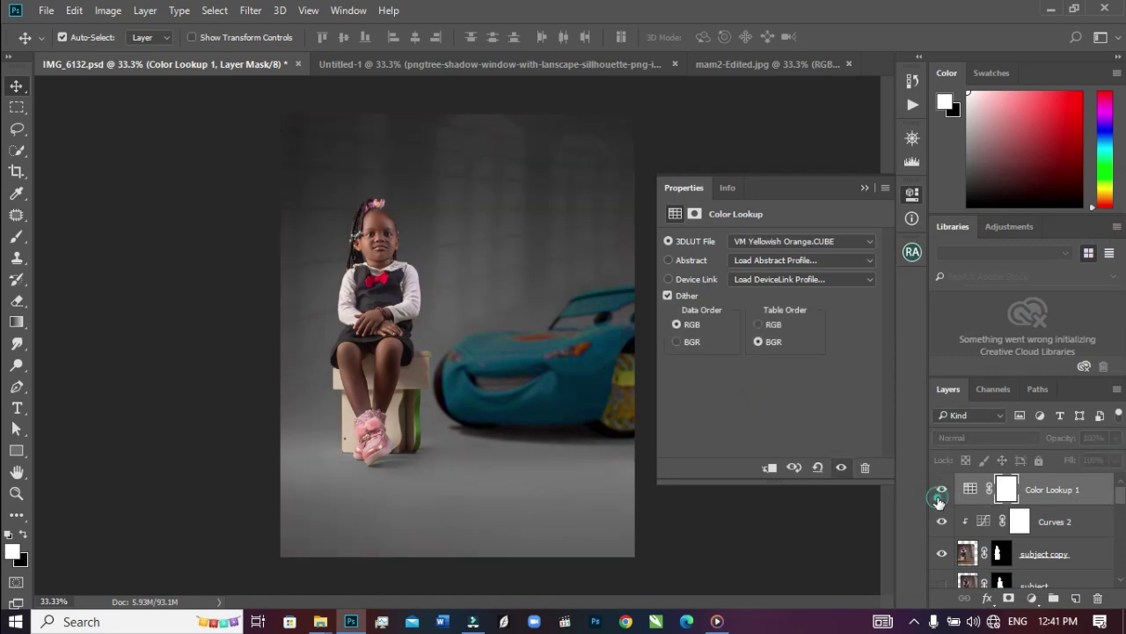
pyautogui.click(941, 489)
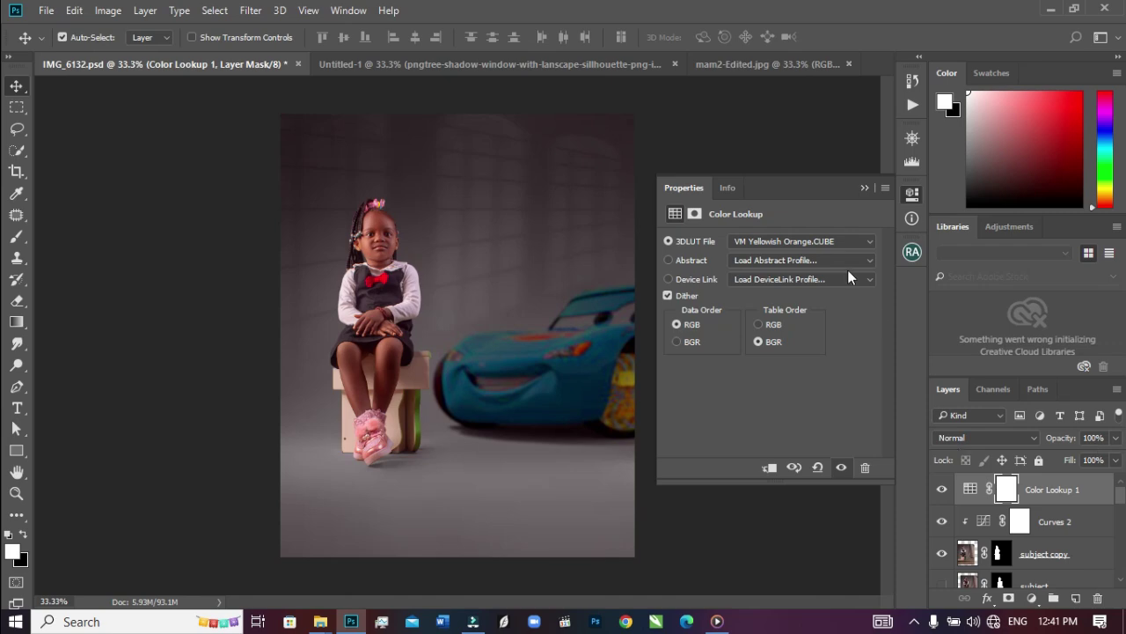
# Replace the Color Lookup 1 LUT with VM Fair Skin.CUBE from the VM Studio Luts folder and compare before and after.
pyautogui.click(805, 242)
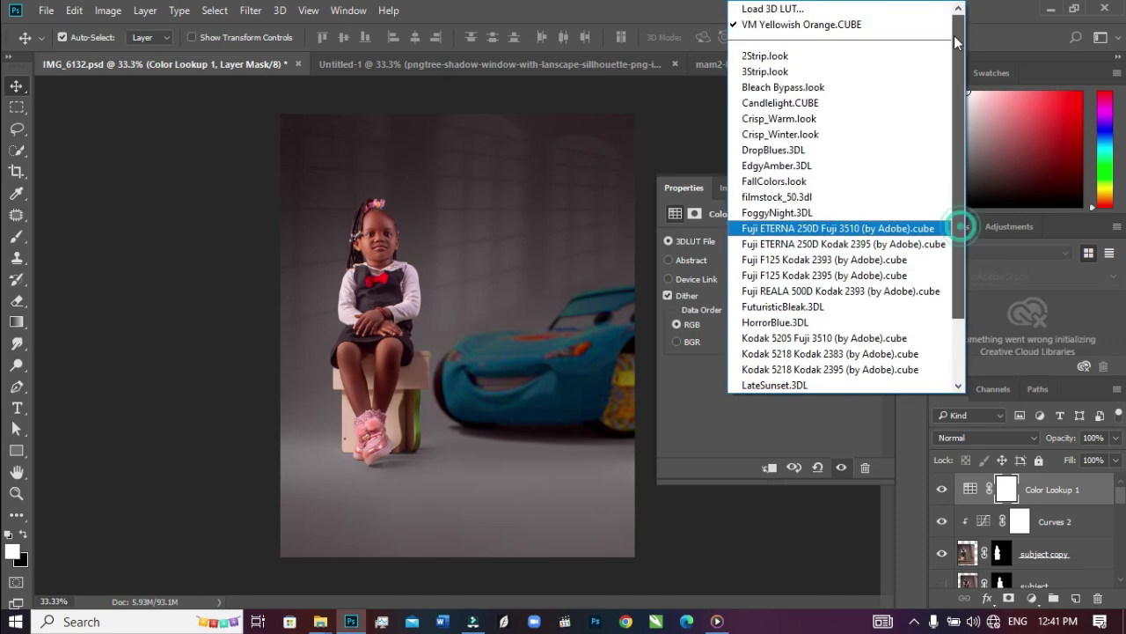
pyautogui.click(867, 10)
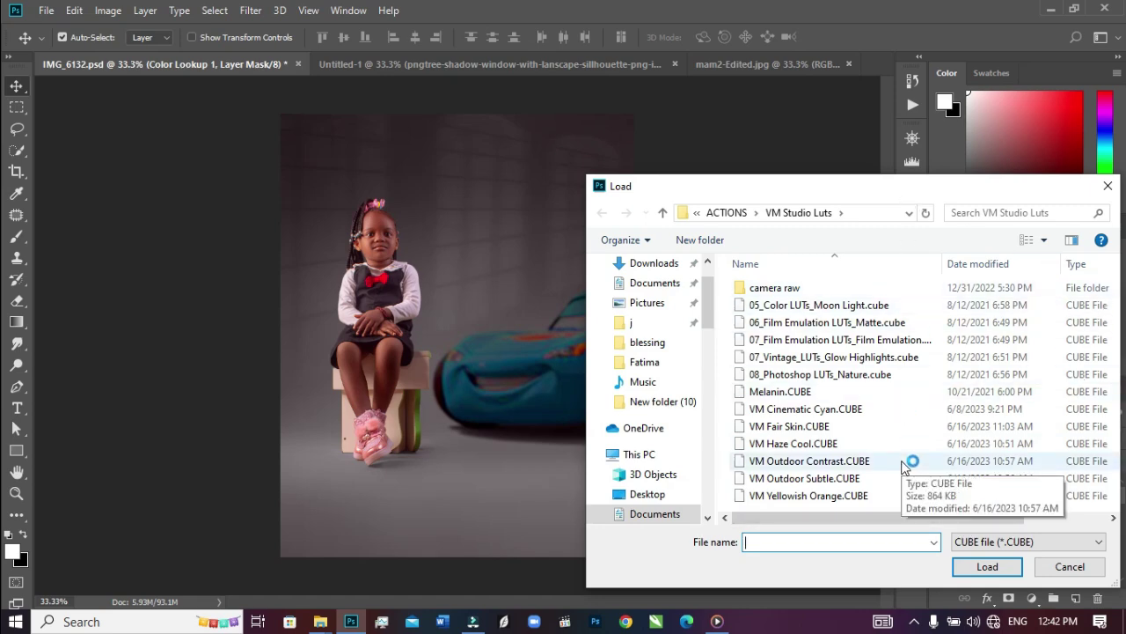
pyautogui.click(798, 429)
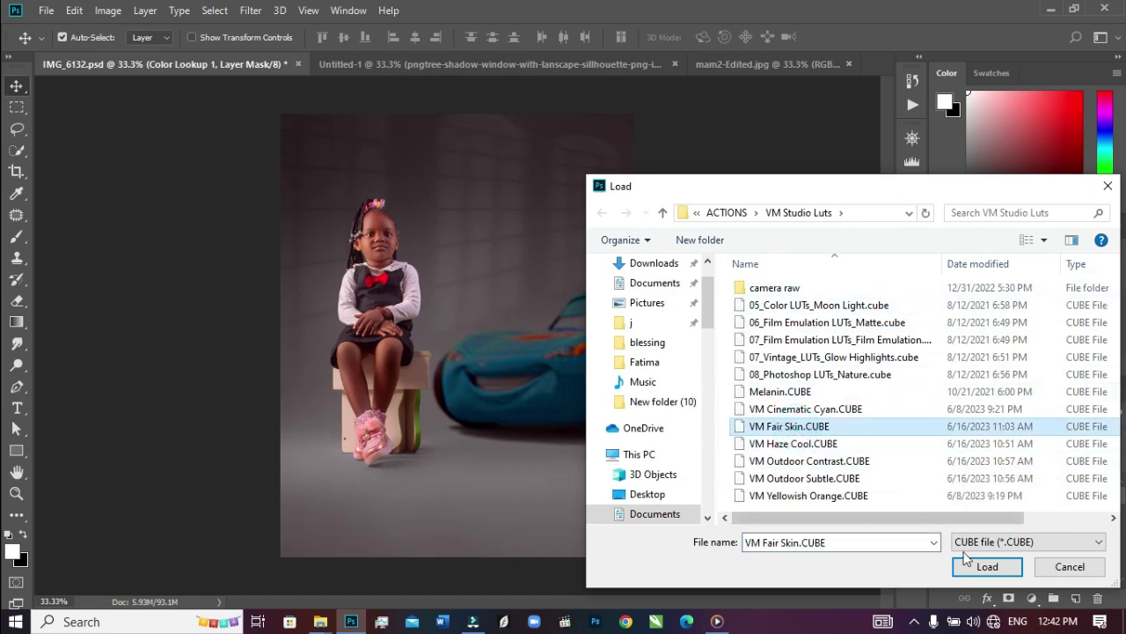
pyautogui.click(988, 567)
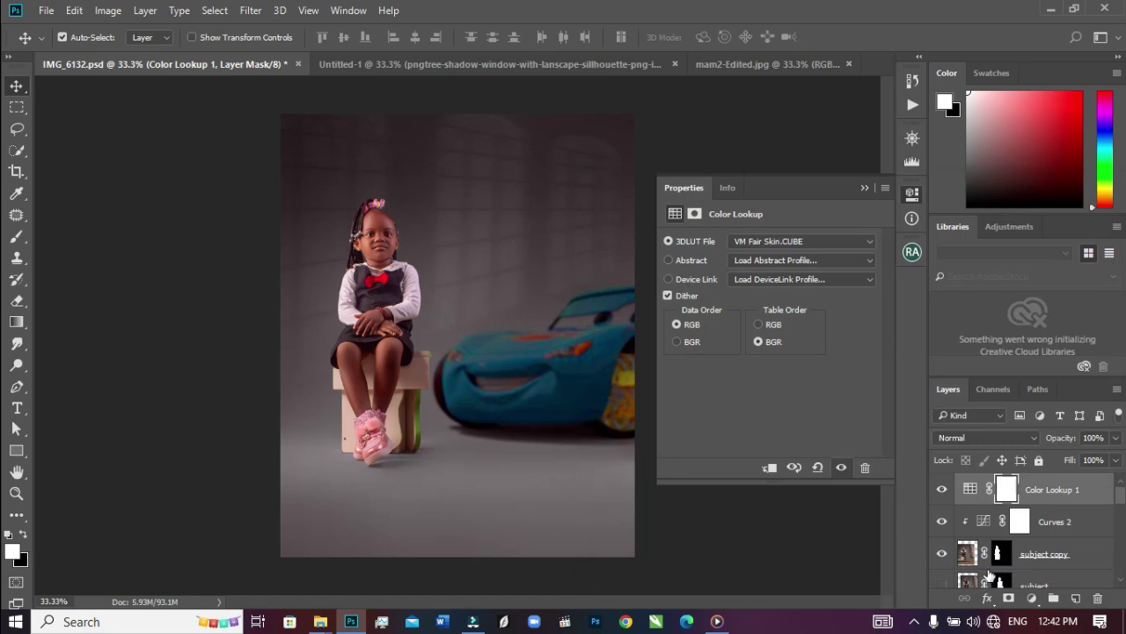
pyautogui.click(941, 489)
pyautogui.click(941, 489)
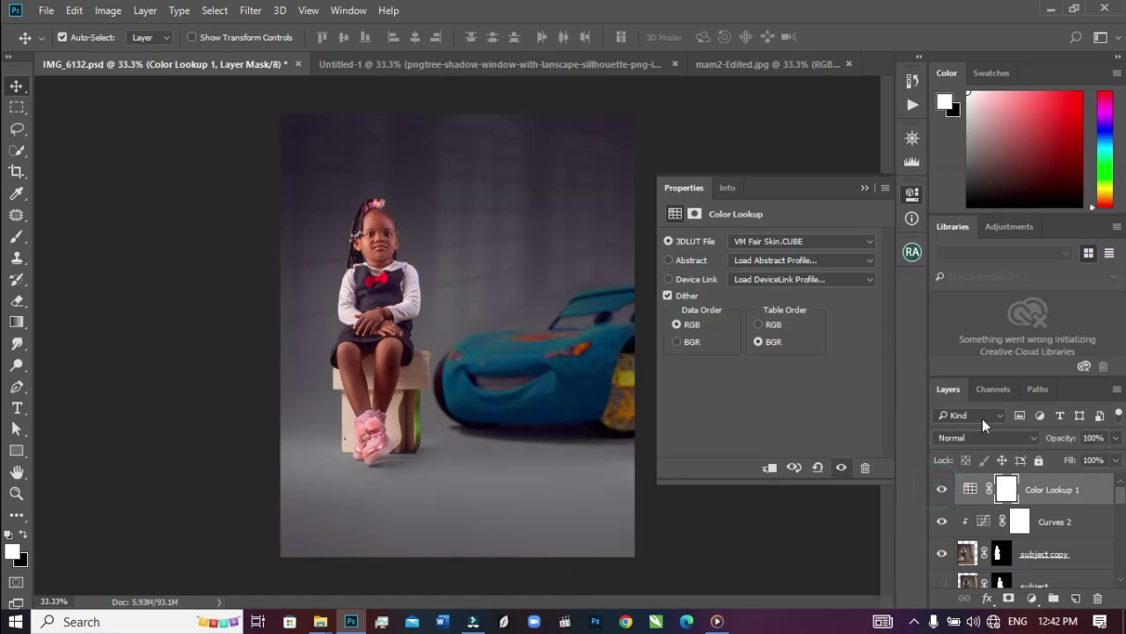
# Reduce the Color Lookup 1 layer's opacity to 65% and collapse its adjustment settings.
pyautogui.click(1115, 437)
pyautogui.moveTo(1110, 458); pyautogui.dragTo(1089, 458)
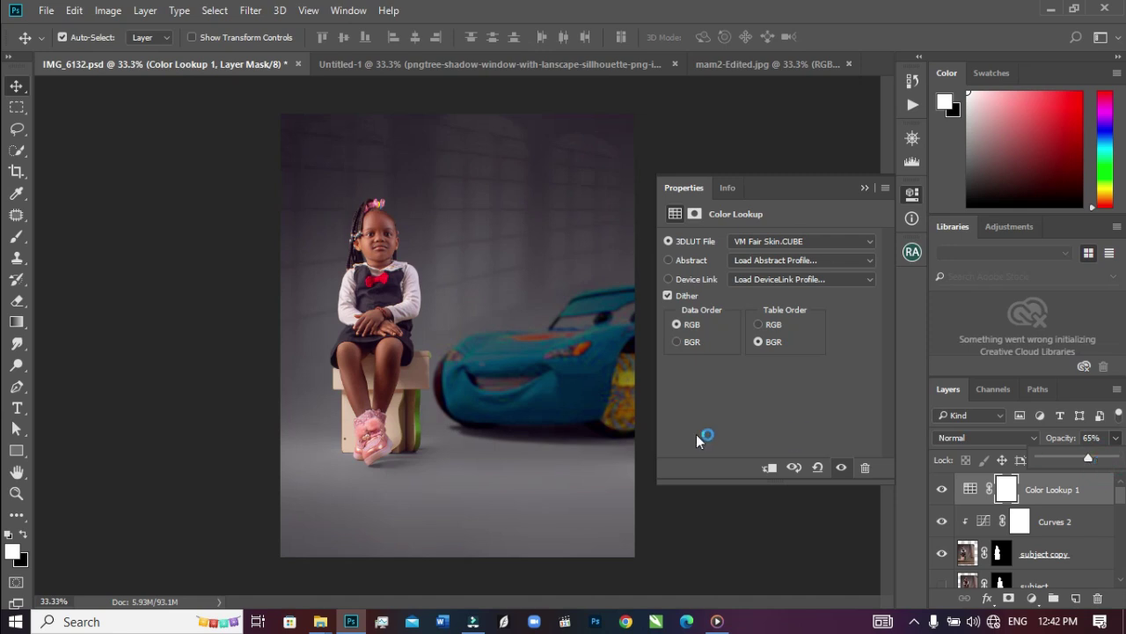
pyautogui.click(864, 188)
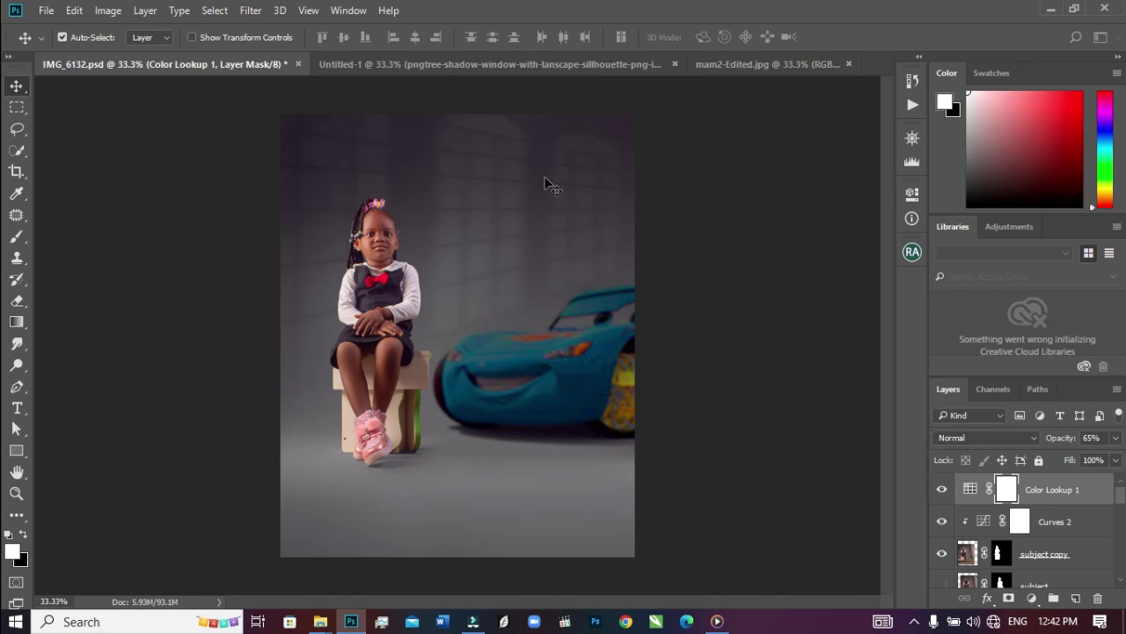
pyautogui.click(145, 11)
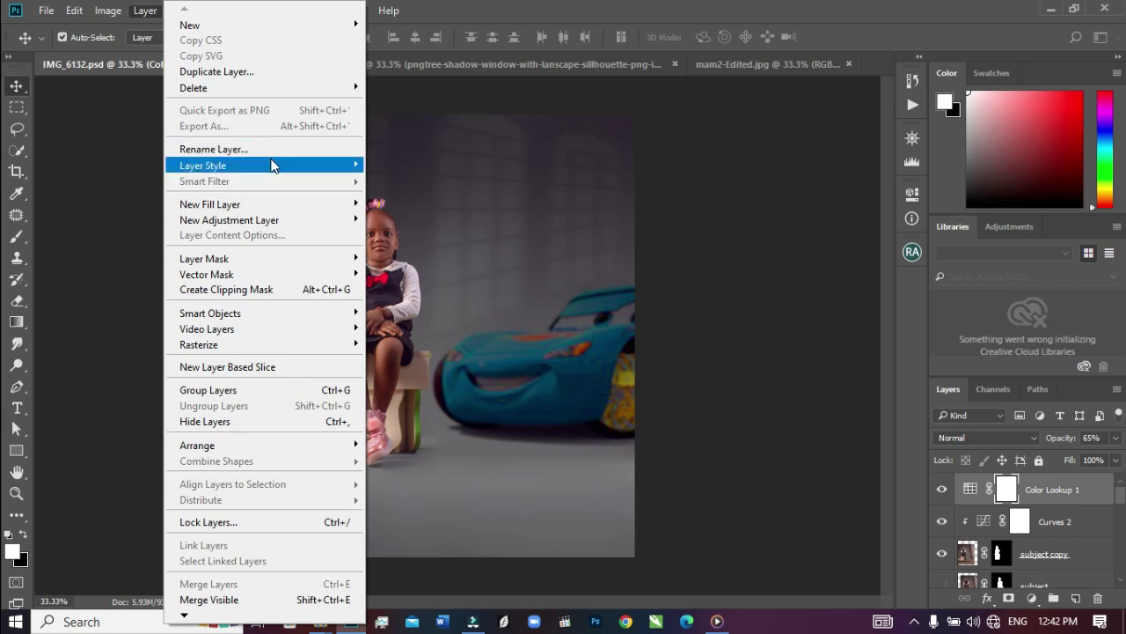
pyautogui.moveTo(271, 164)
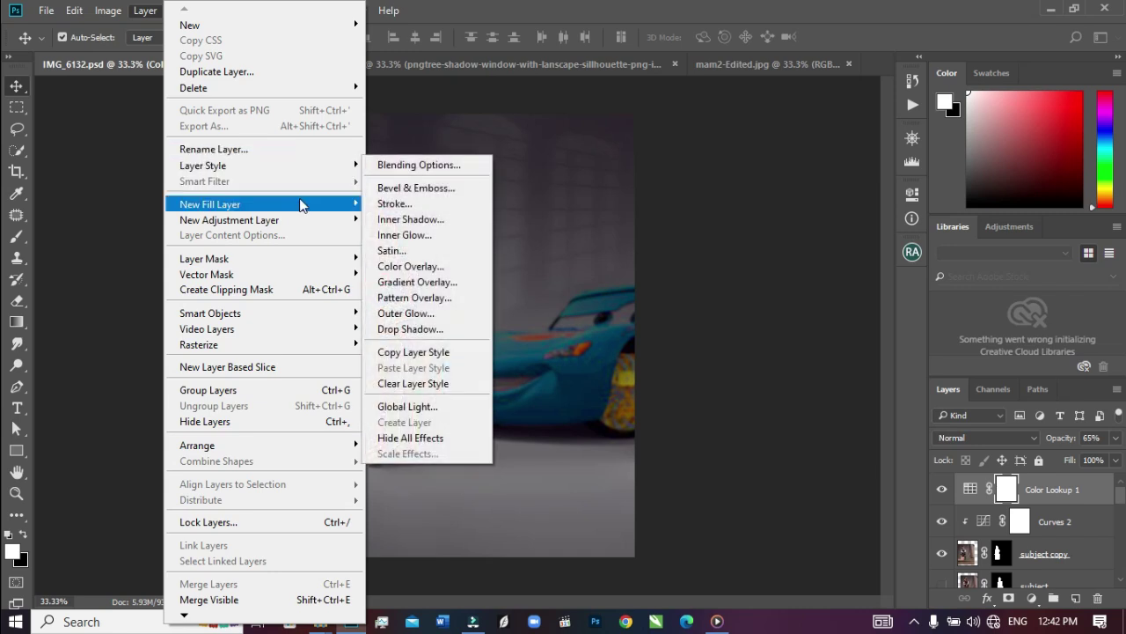
pyautogui.moveTo(301, 205)
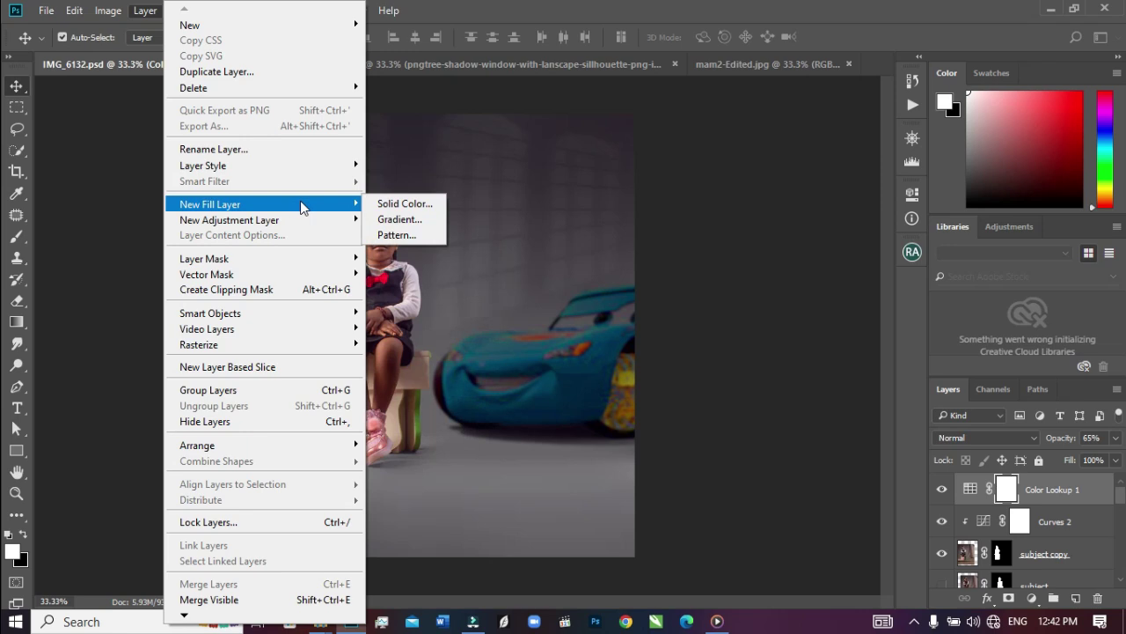
pyautogui.click(594, 277)
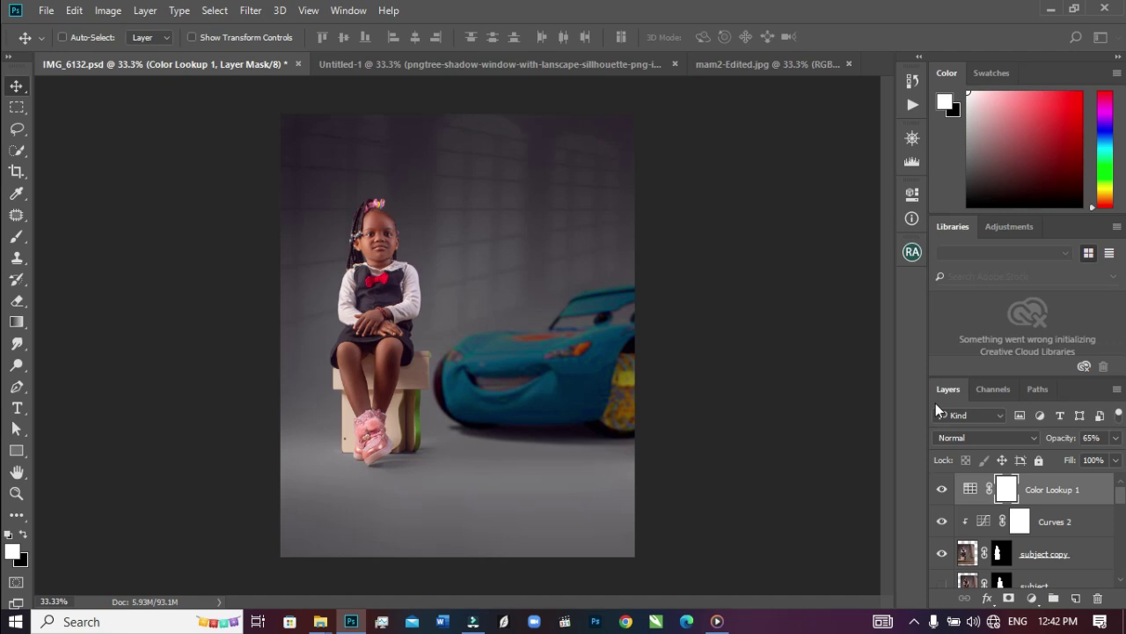
# Stamp all visible layers into a new layer on top and rename it Done.
pyautogui.hotkey('ctrl', 'alt', 'shift', 'e')
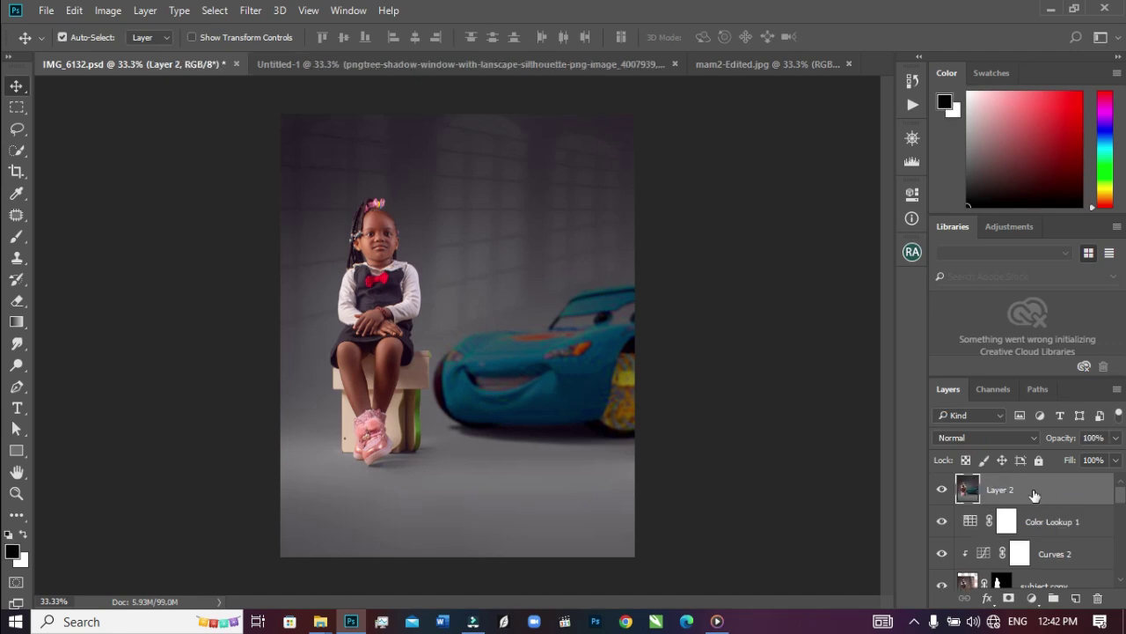
pyautogui.doubleClick(1006, 492)
pyautogui.write('Done')
pyautogui.press('Return')
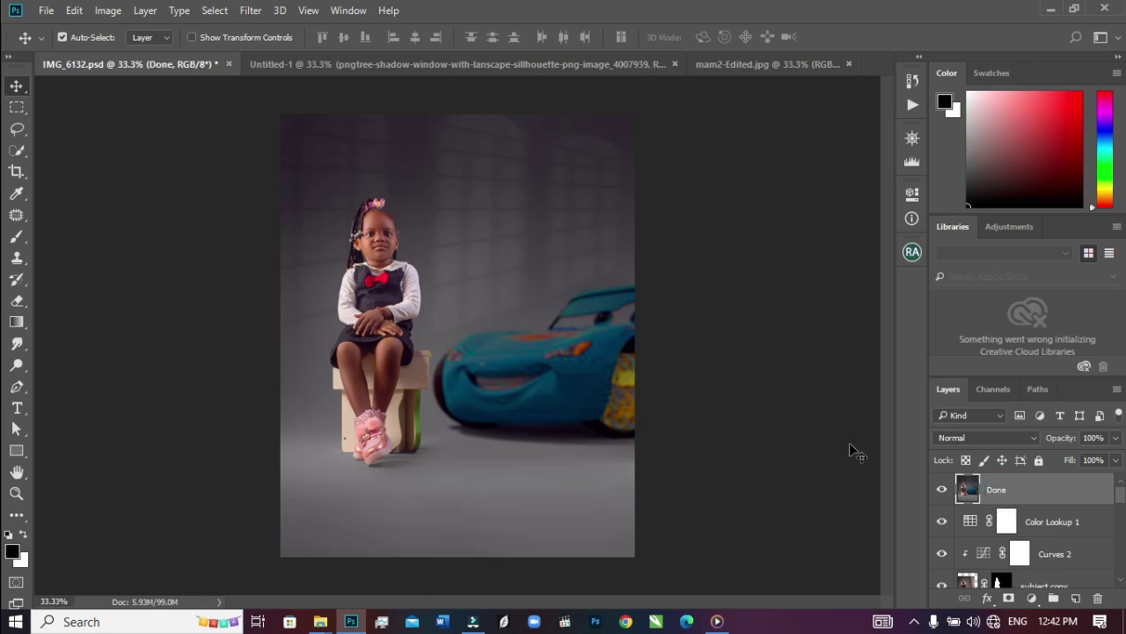
# Scale the Done layer up from its centre to about 116% and shift it slightly down and to the right within the canvas.
pyautogui.hotkey('ctrl', '-')
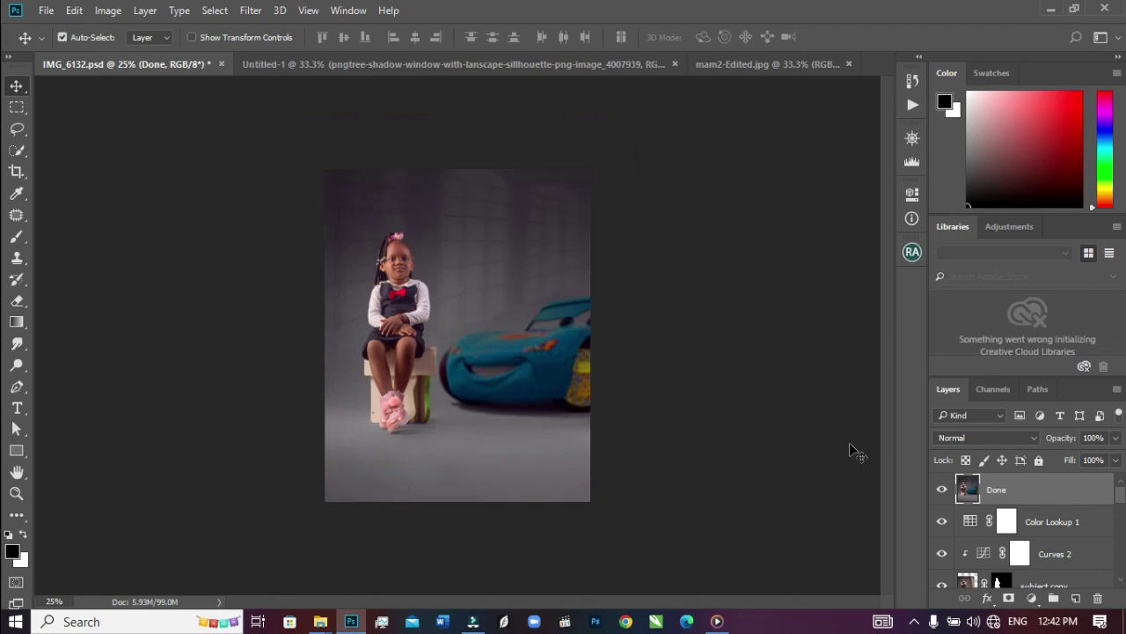
pyautogui.hotkey('ctrl', 't')
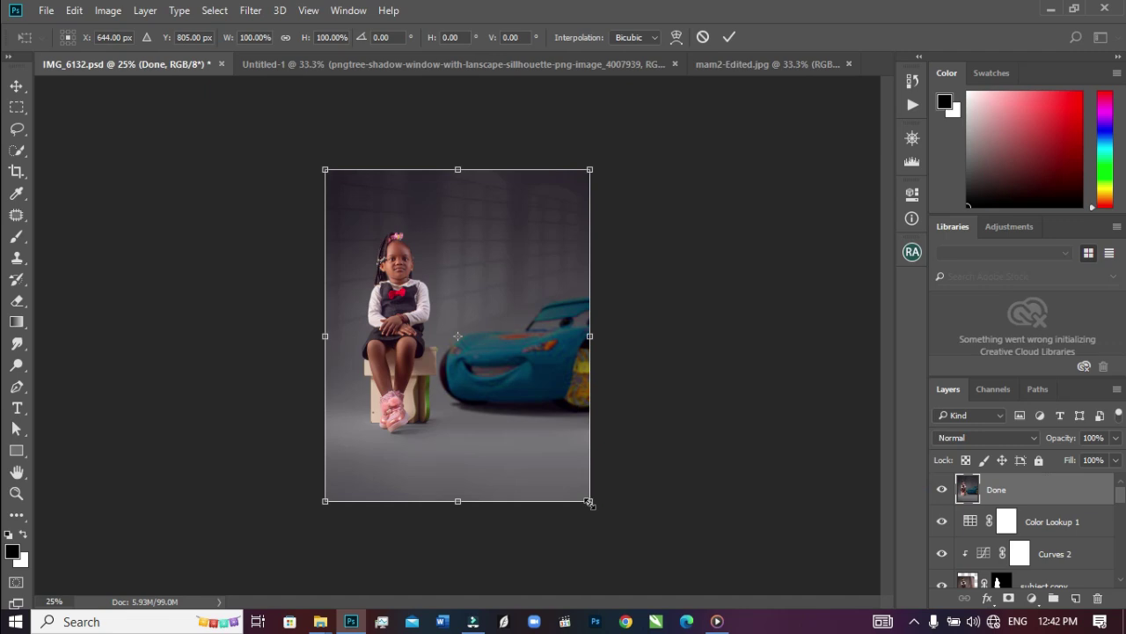
pyautogui.moveTo(589, 502); pyautogui.dragTo(611, 527)
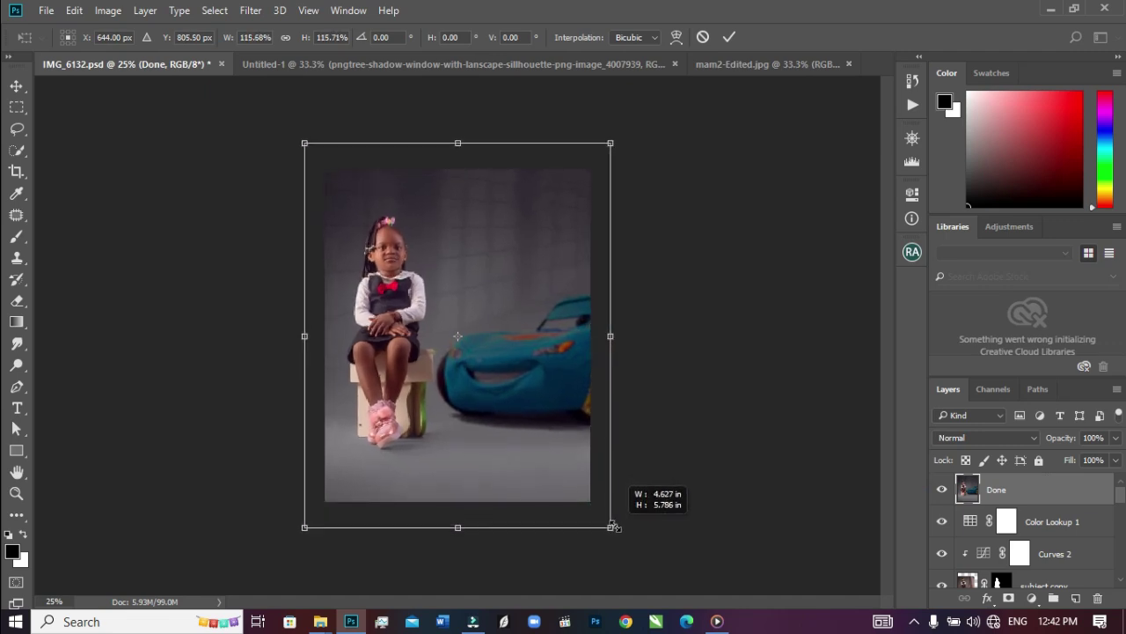
pyautogui.moveTo(516, 408); pyautogui.dragTo(526, 425)
pyautogui.press('Return')
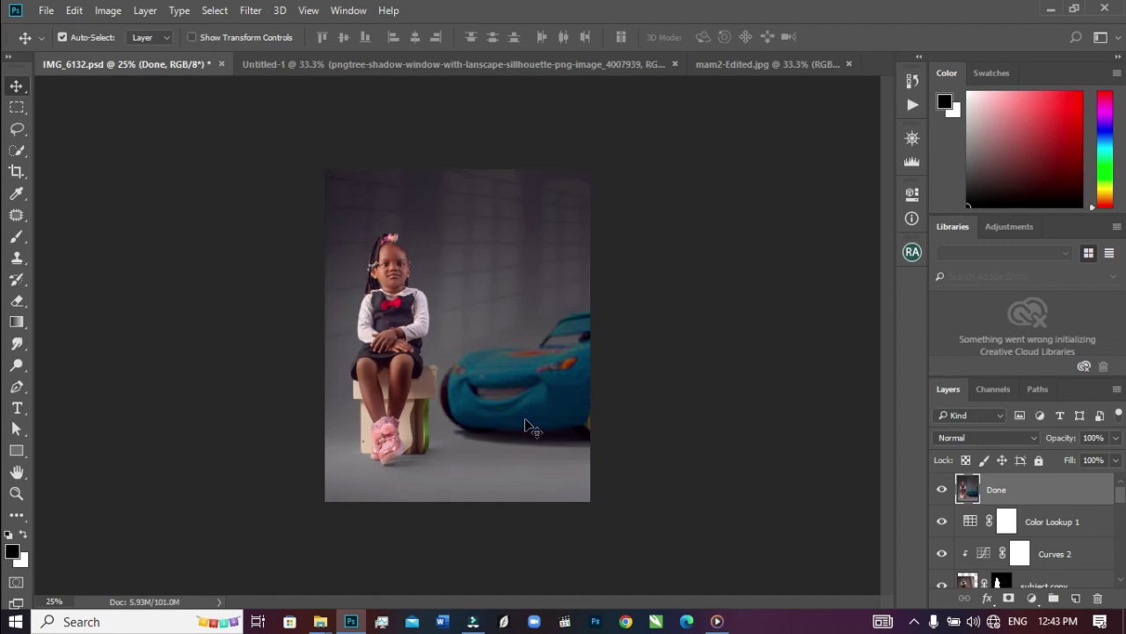
# Add a Hue/Saturation adjustment above the Done layer, target the wooden stool's Reds, and set Saturation to -63 and Lightness to +8.
pyautogui.hotkey('ctrl', '+')
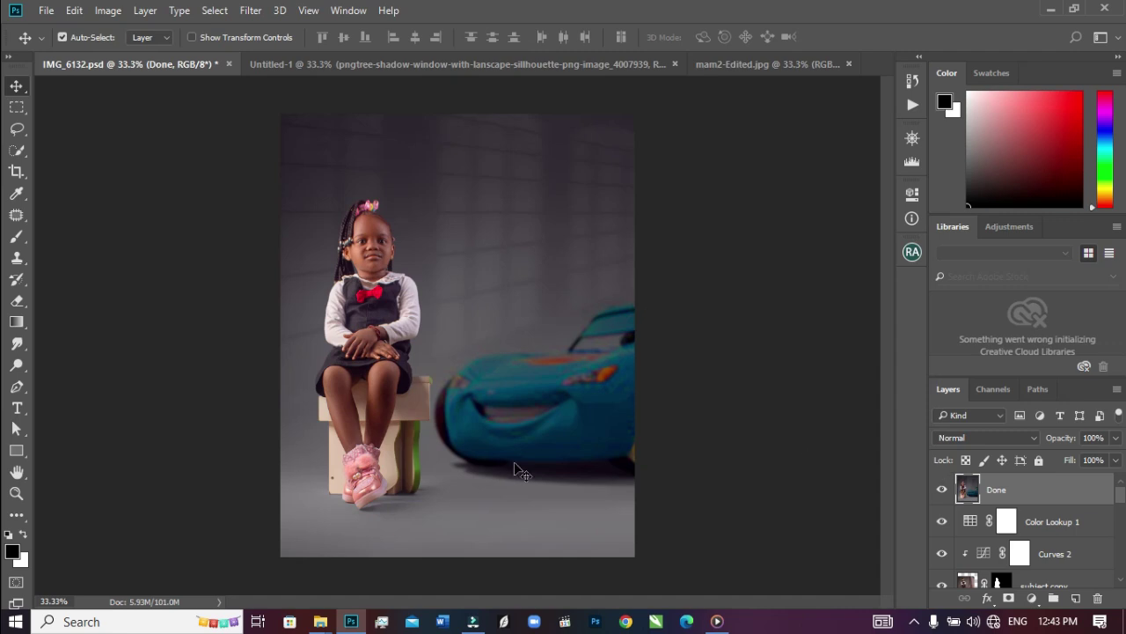
pyautogui.hotkey('ctrl', '+')
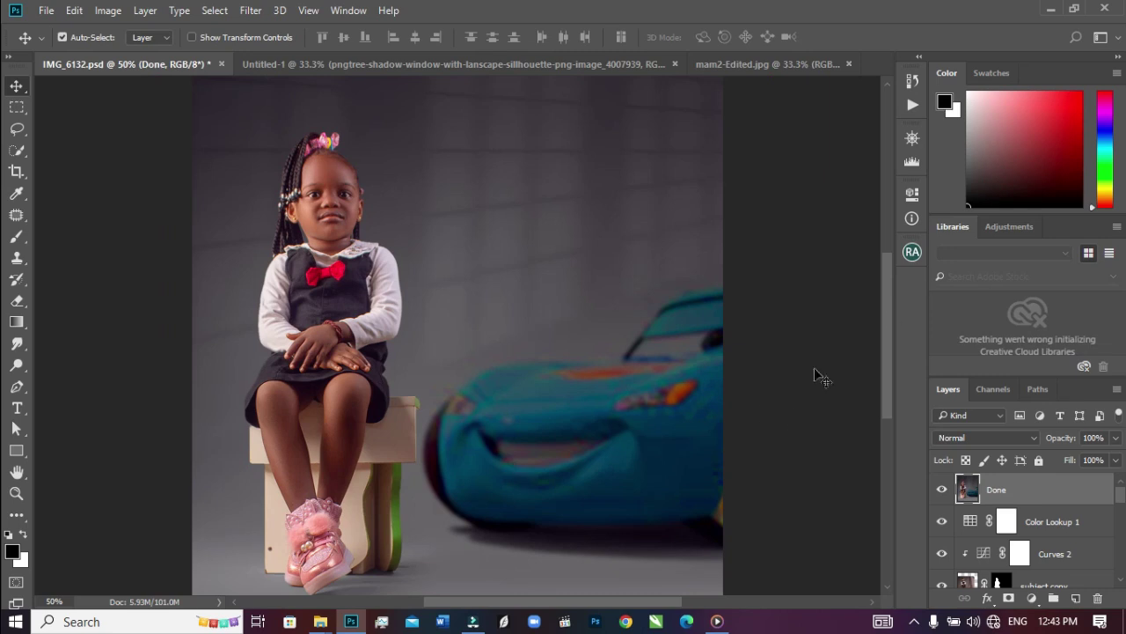
pyautogui.moveTo(890, 316); pyautogui.dragTo(887, 348)
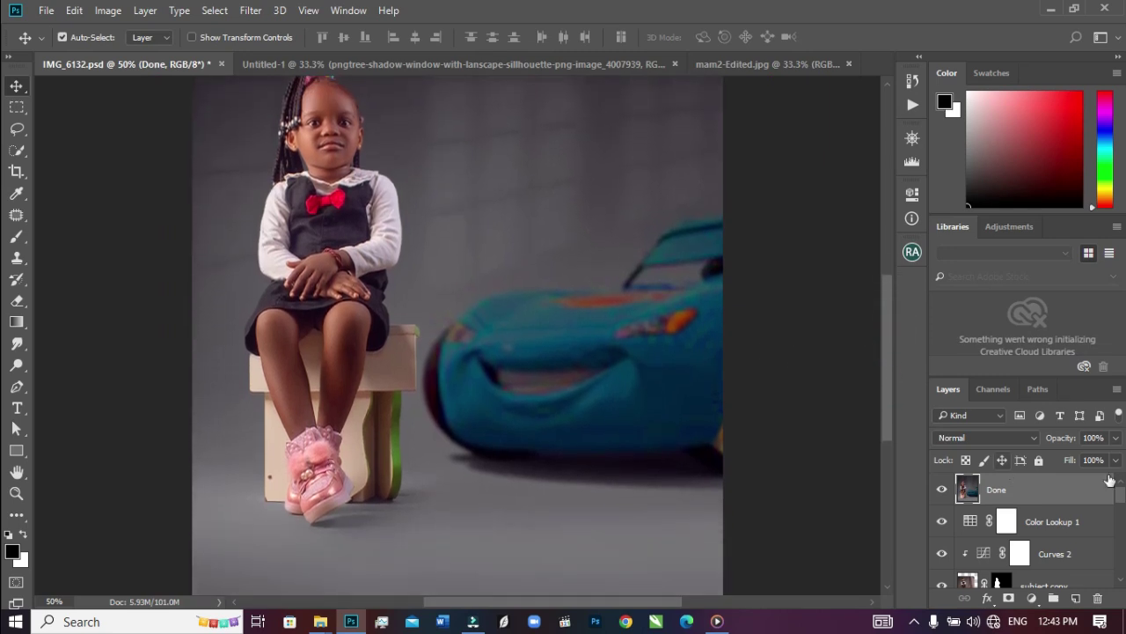
pyautogui.moveTo(886, 393); pyautogui.dragTo(887, 430)
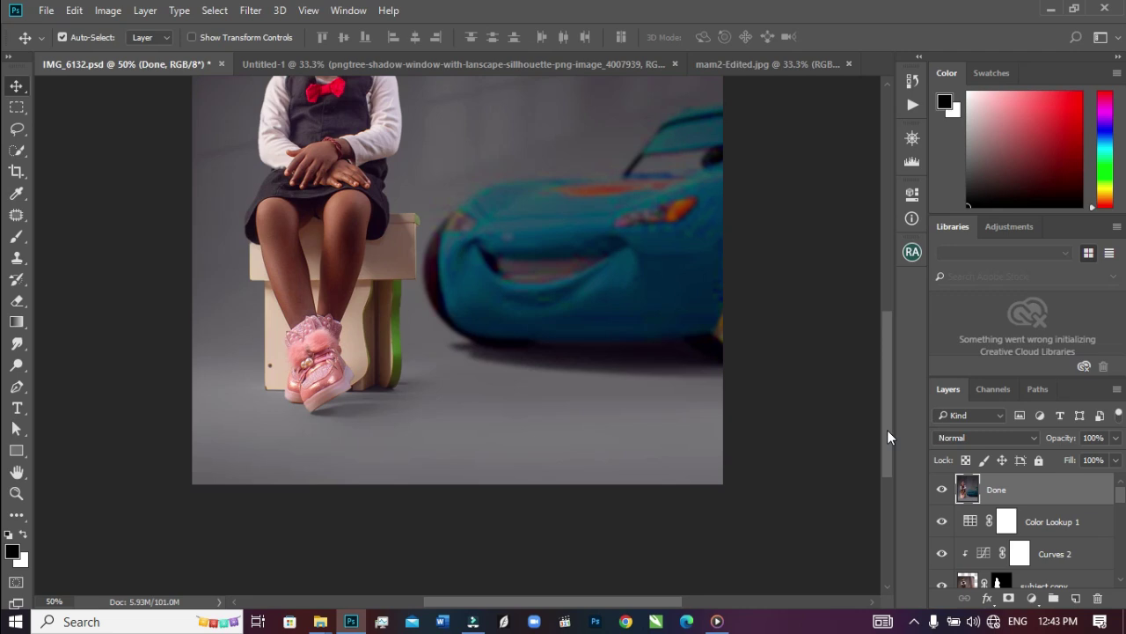
pyautogui.moveTo(887, 429); pyautogui.dragTo(894, 397)
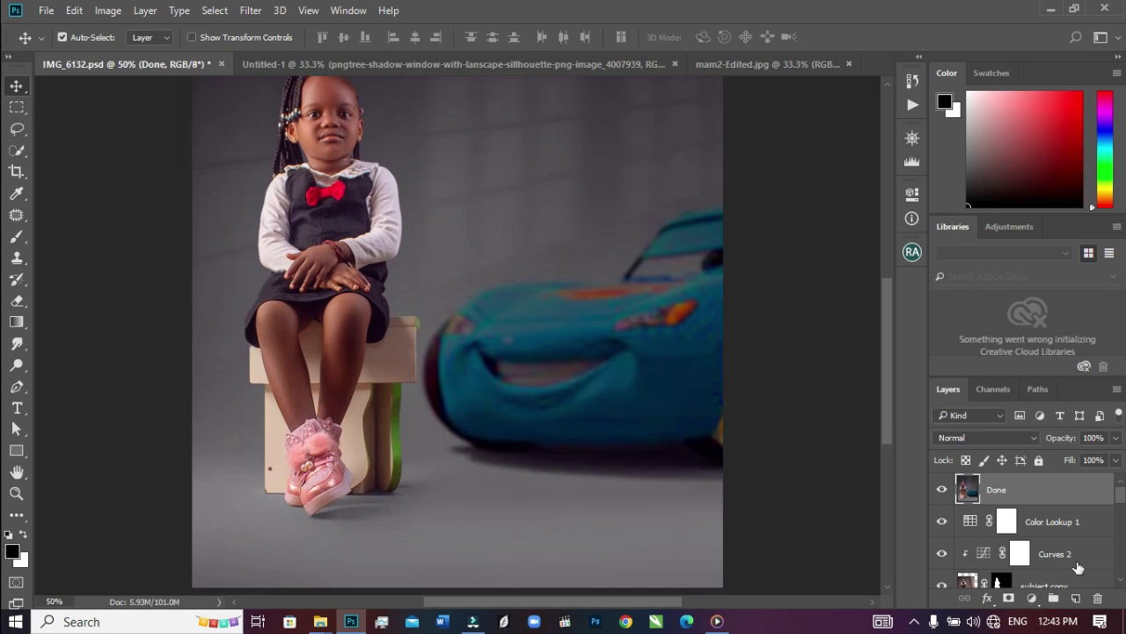
pyautogui.click(1031, 598)
pyautogui.click(1016, 400)
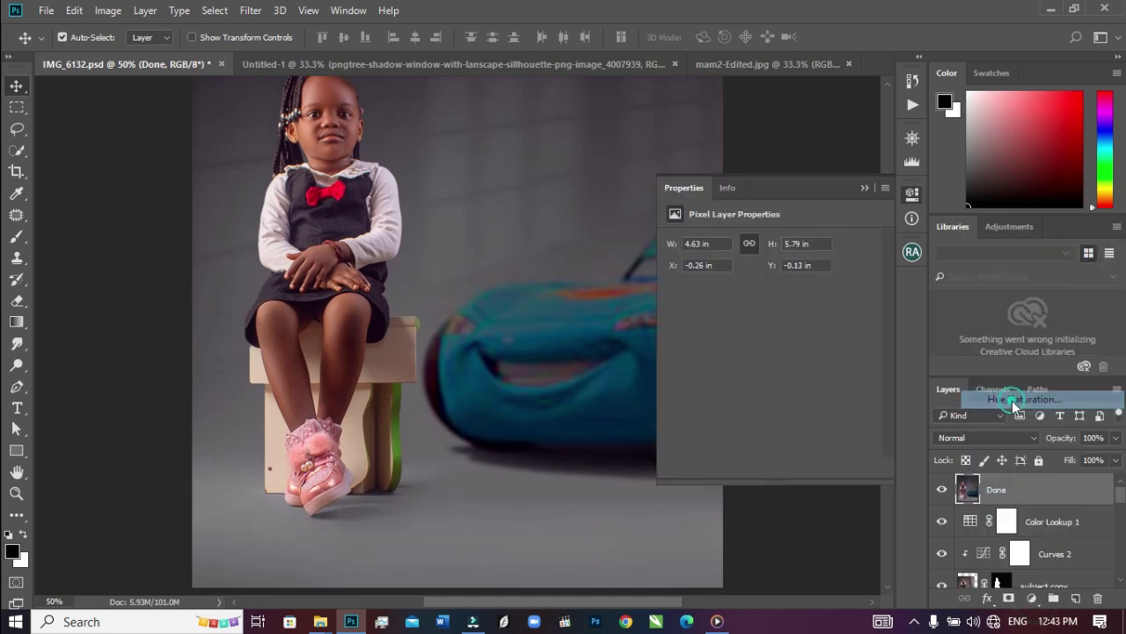
pyautogui.click(674, 261)
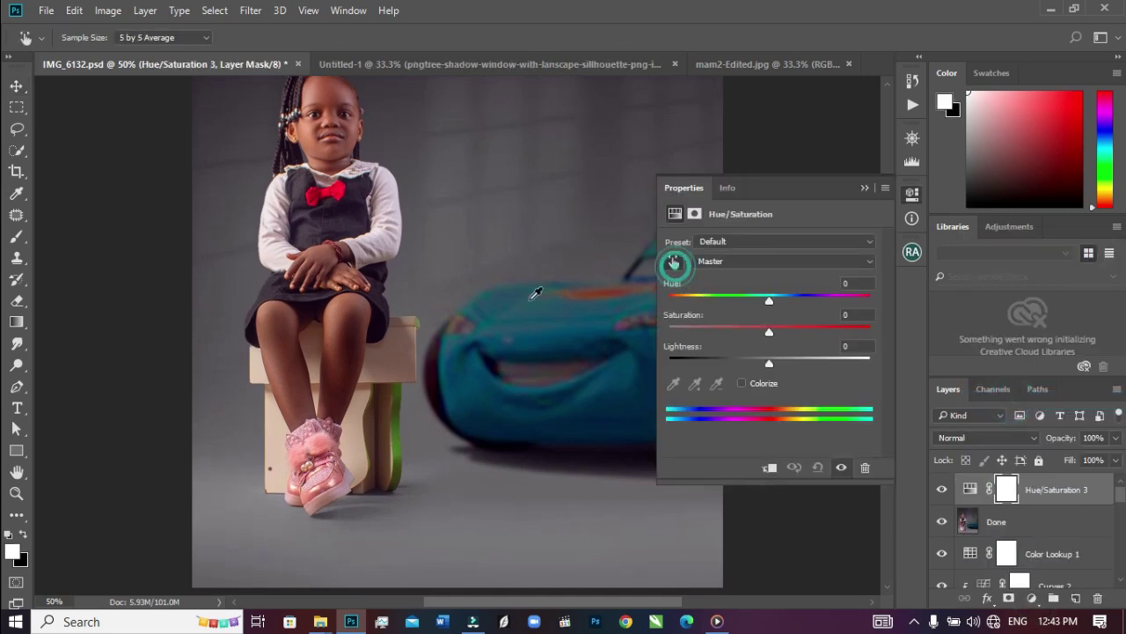
pyautogui.click(394, 366)
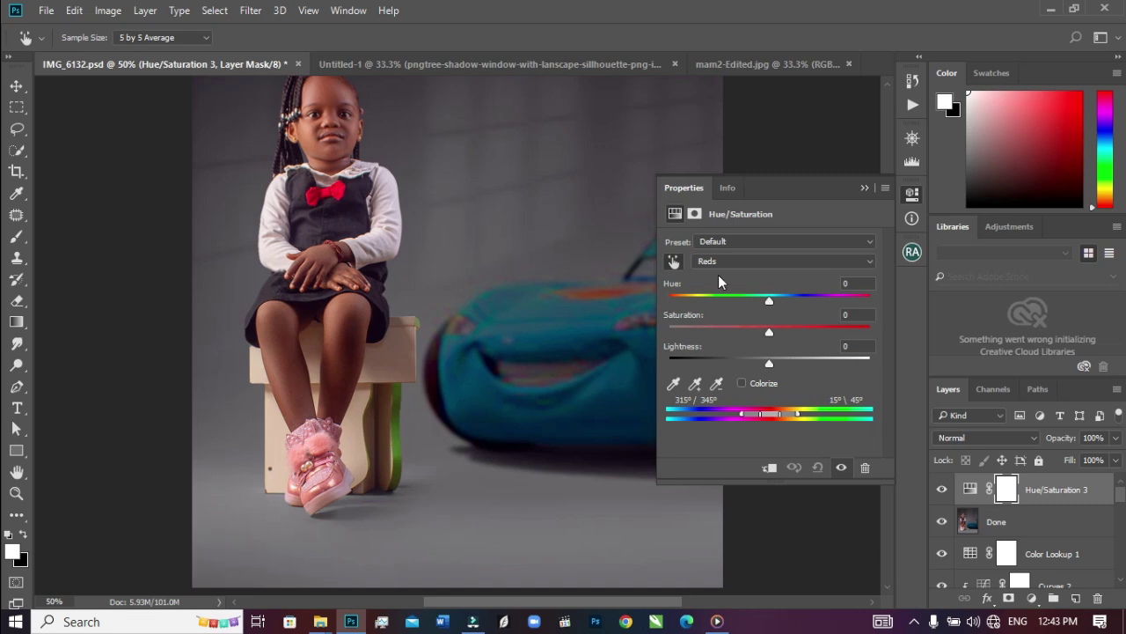
pyautogui.moveTo(715, 329)
pyautogui.mouseDown()
pyautogui.moveTo(674, 329)
pyautogui.moveTo(706, 332)
pyautogui.mouseUp()
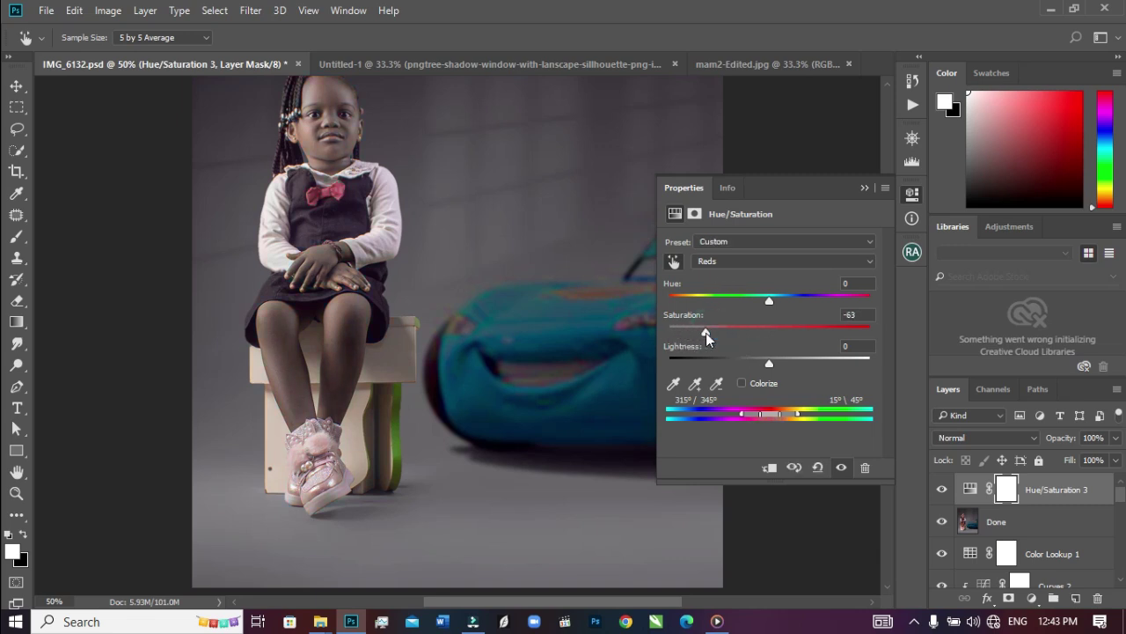
pyautogui.click(771, 364)
# Invert the Hue/Saturation 3 mask to black, paint white over the wooden stool with a soft brush reduced to size 20, and check the result.
pyautogui.hotkey('ctrl', 'i')
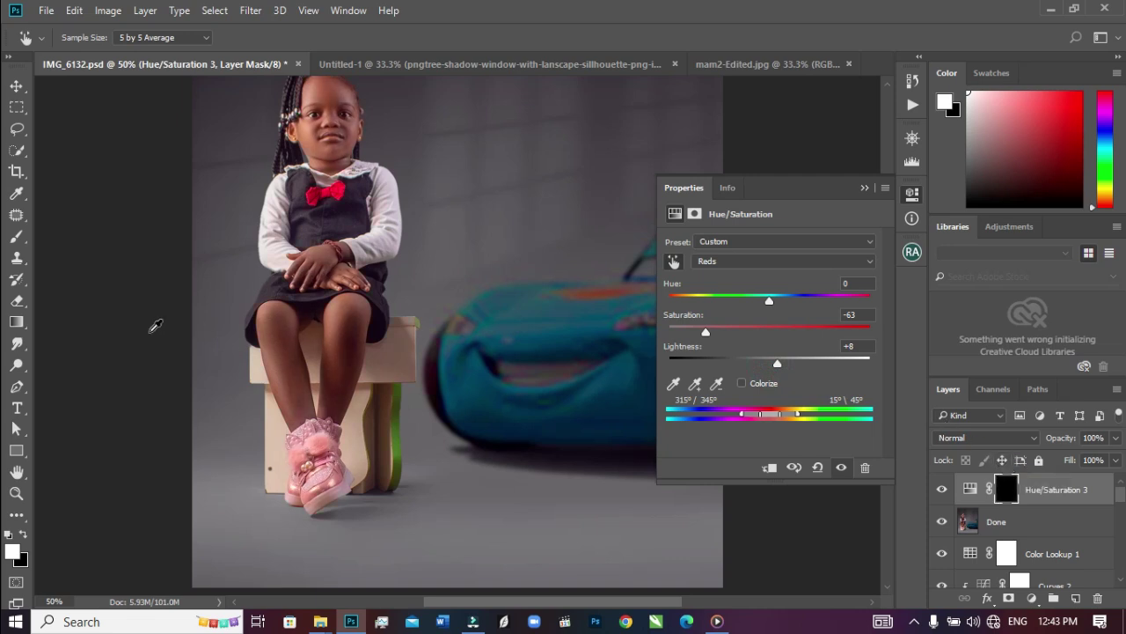
pyautogui.click(16, 236)
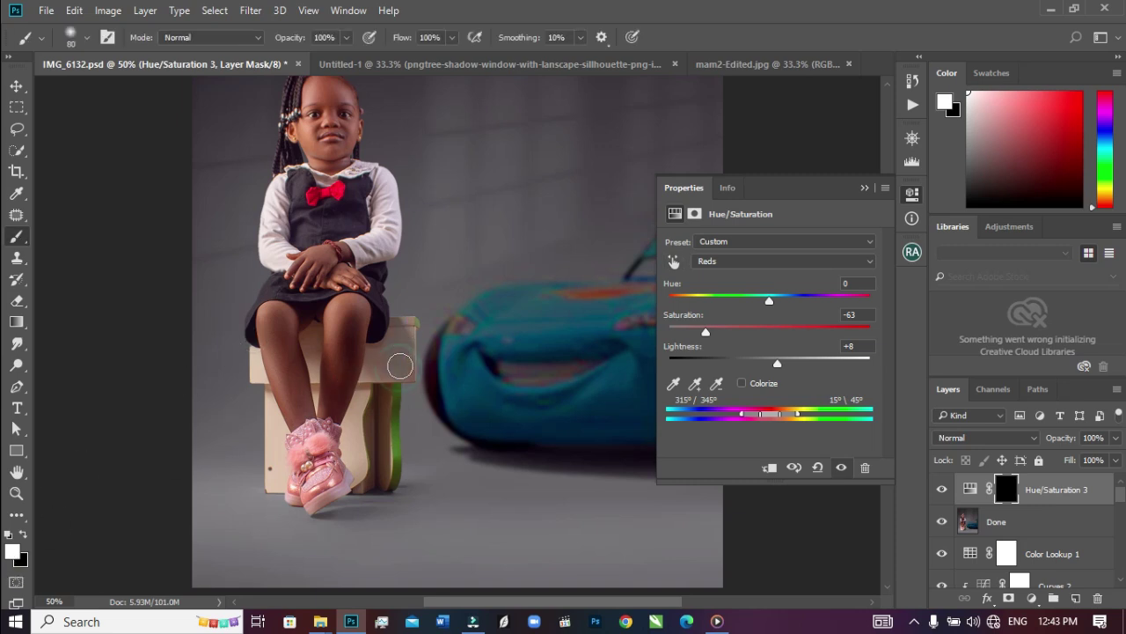
pyautogui.moveTo(399, 365)
pyautogui.mouseDown()
pyautogui.moveTo(395, 348)
pyautogui.moveTo(371, 402)
pyautogui.moveTo(375, 443)
pyautogui.moveTo(364, 424)
pyautogui.moveTo(377, 478)
pyautogui.moveTo(367, 482)
pyautogui.moveTo(363, 396)
pyautogui.moveTo(400, 350)
pyautogui.moveTo(365, 432)
pyautogui.moveTo(278, 488)
pyautogui.moveTo(275, 404)
pyautogui.moveTo(253, 370)
pyautogui.moveTo(291, 471)
pyautogui.moveTo(321, 367)
pyautogui.moveTo(316, 331)
pyautogui.moveTo(315, 377)
pyautogui.mouseUp()
pyautogui.press('[')
pyautogui.press('[')
pyautogui.press('[')
pyautogui.scroll(-1, 475, 229)
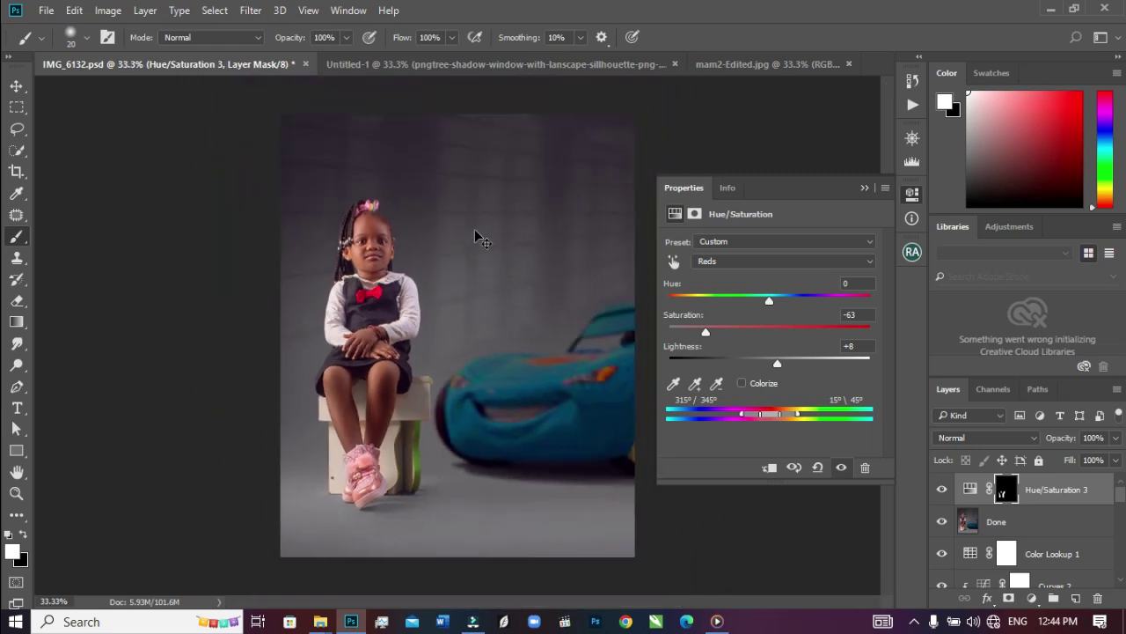
pyautogui.scroll(1, 474, 228)
pyautogui.scroll(-1, 474, 228)
pyautogui.scroll(1, 474, 228)
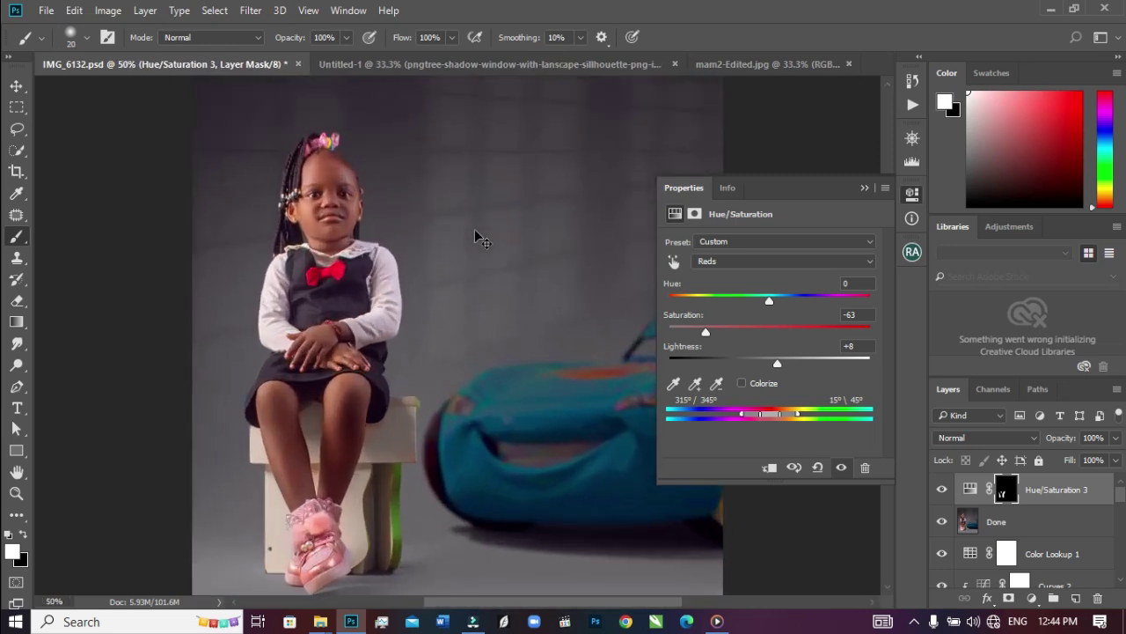
pyautogui.scroll(-1, 474, 233)
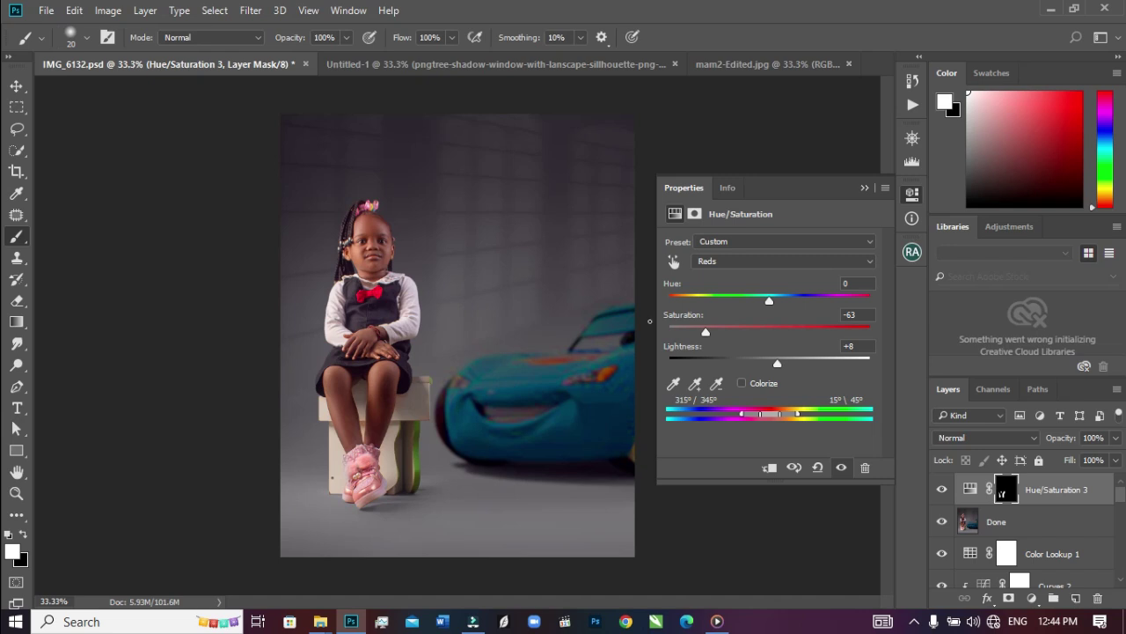